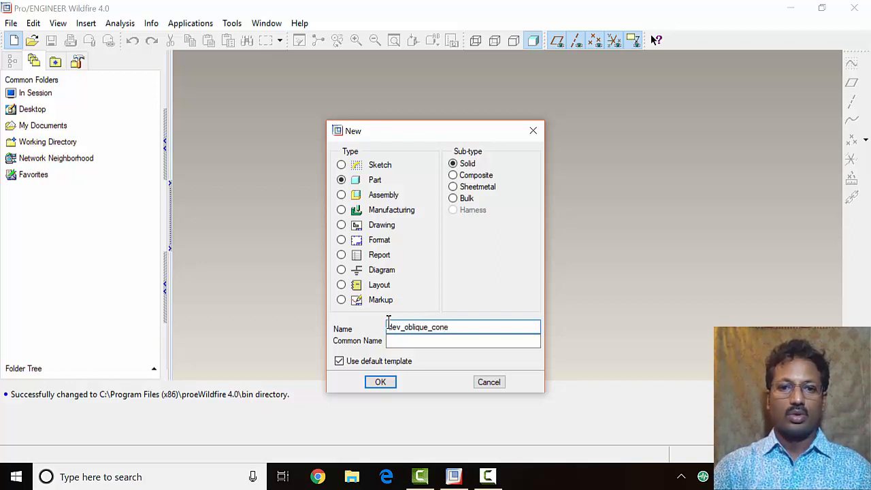
- Create the solid part dev_oblique_cone from the mmns_part_solid template instead of the default template
{"action": "left_click", "coordinate": [402, 362]}
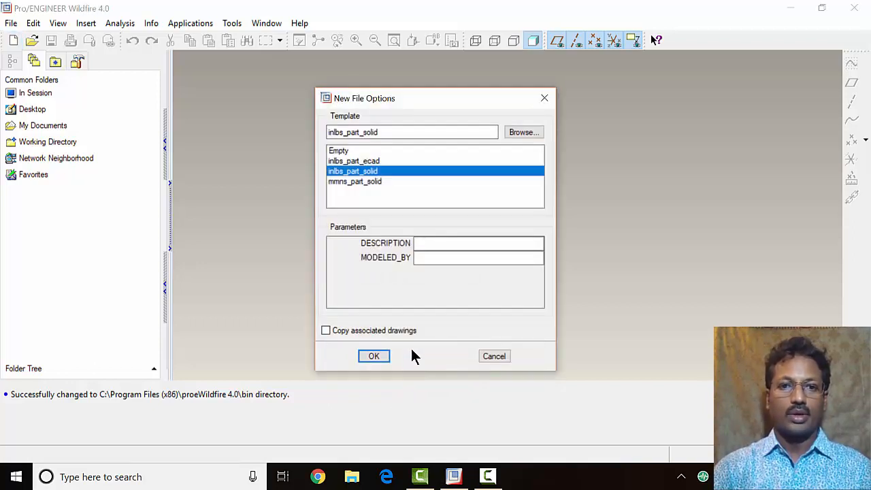
{"action": "left_click", "coordinate": [371, 181]}
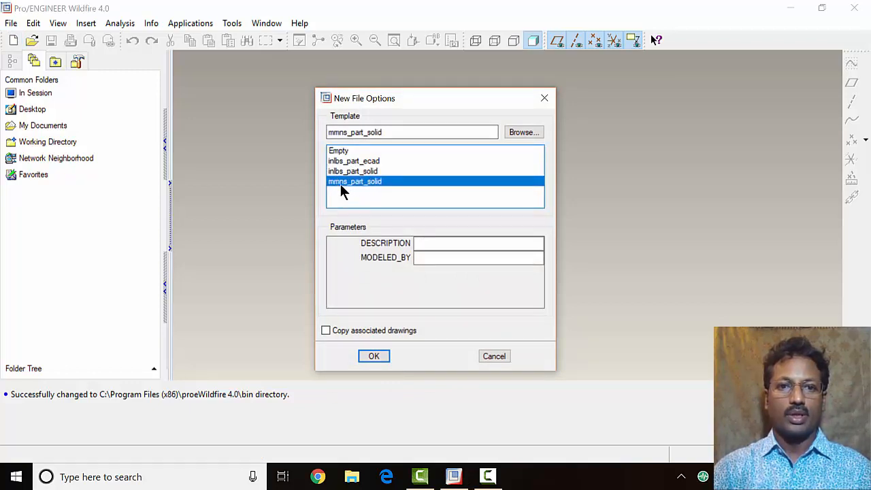
{"action": "left_click", "coordinate": [380, 358]}
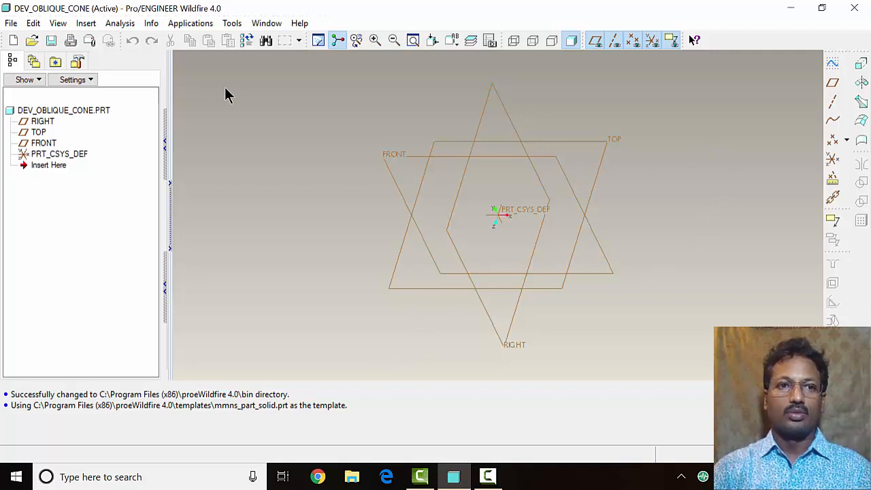
- Start a parallel blend protrusion with regular sketched sections and the Straight attribute
{"action": "left_click", "coordinate": [88, 25]}
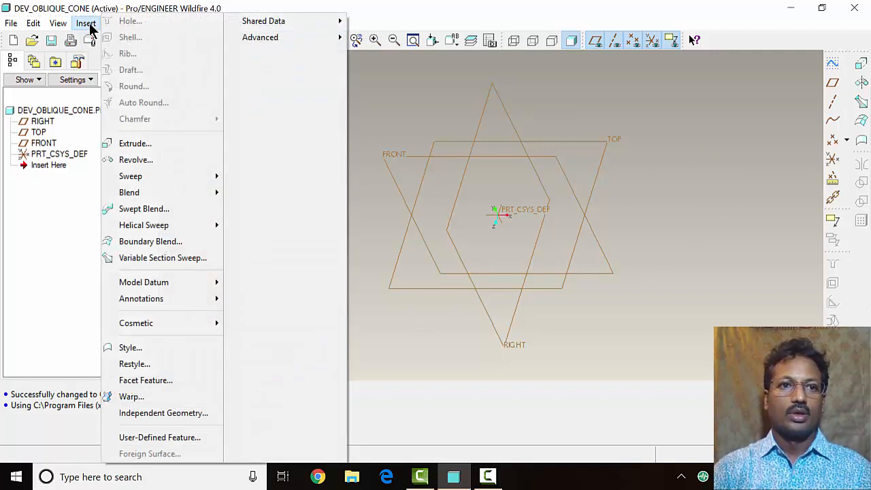
{"action": "mouse_move", "coordinate": [198, 194]}
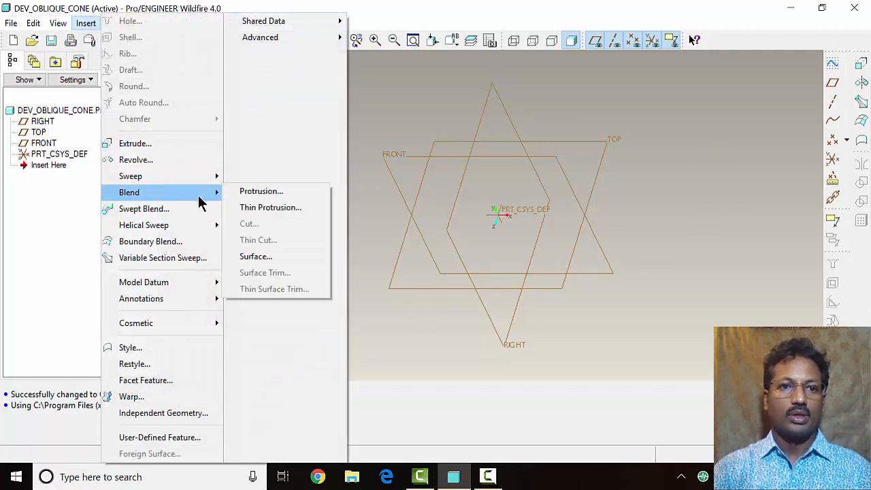
{"action": "left_click", "coordinate": [264, 192]}
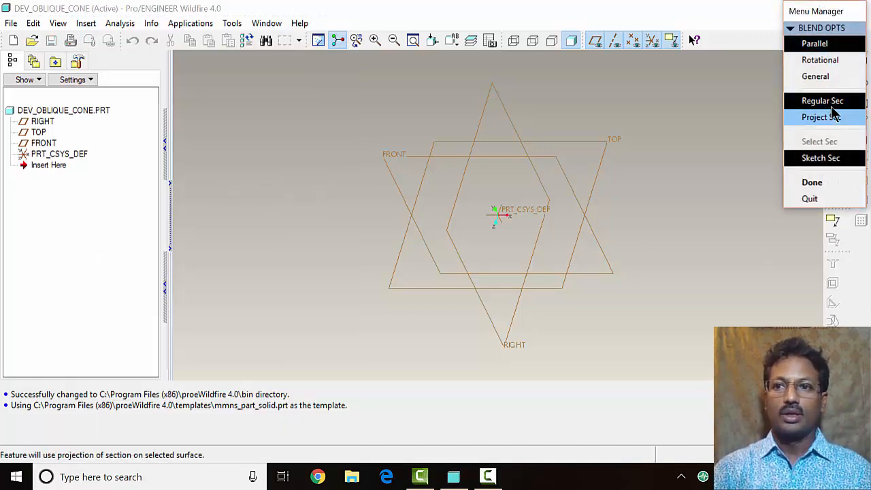
{"action": "left_click", "coordinate": [814, 183]}
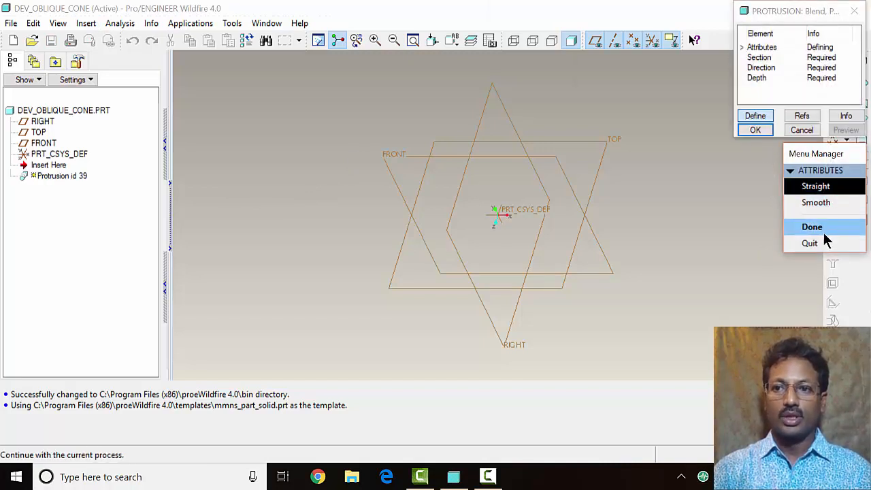
{"action": "left_click", "coordinate": [819, 229]}
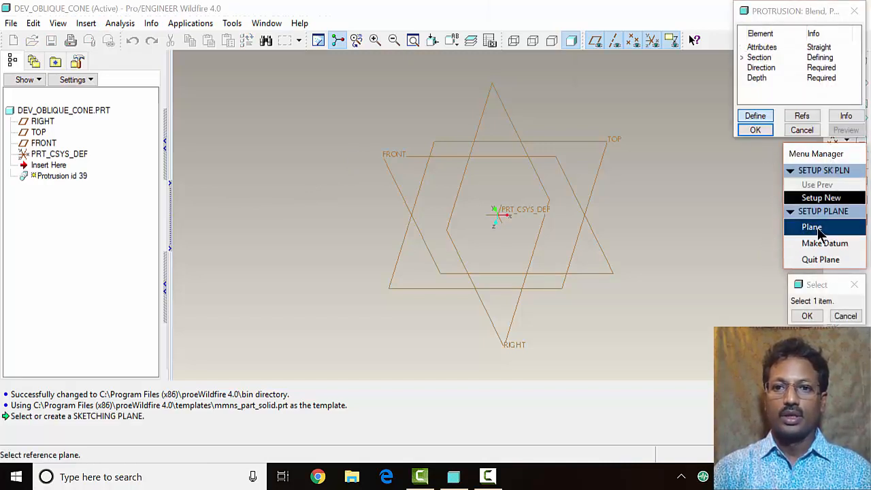
- Set the TOP datum plane as the blend's sketching plane, keeping the feature direction and using the default sketch orientation
{"action": "left_click", "coordinate": [614, 143]}
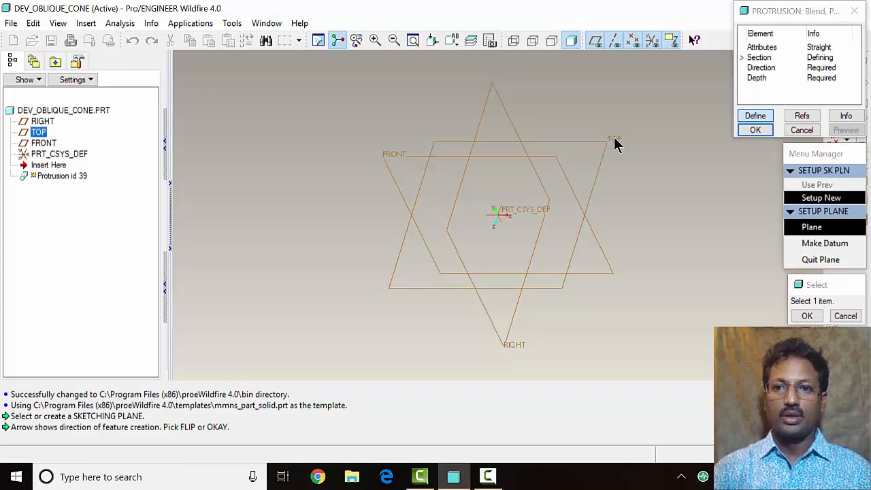
{"action": "middle_click", "coordinate": [695, 204]}
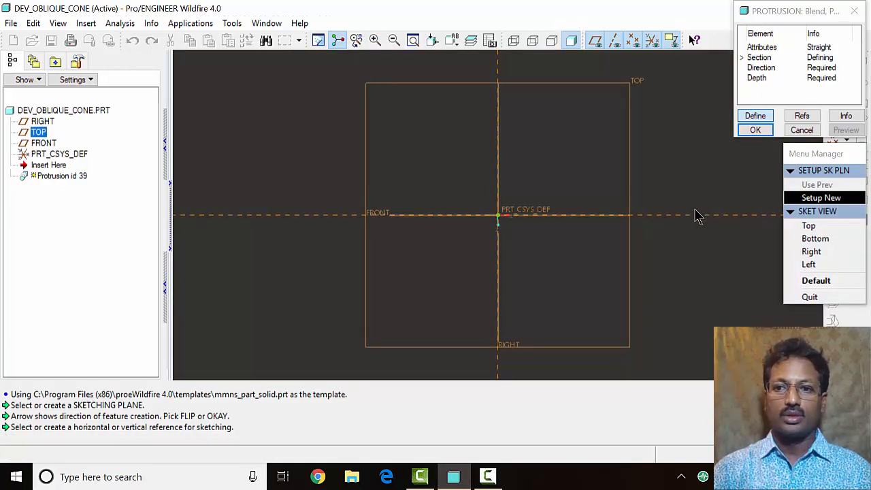
{"action": "left_click", "coordinate": [810, 282]}
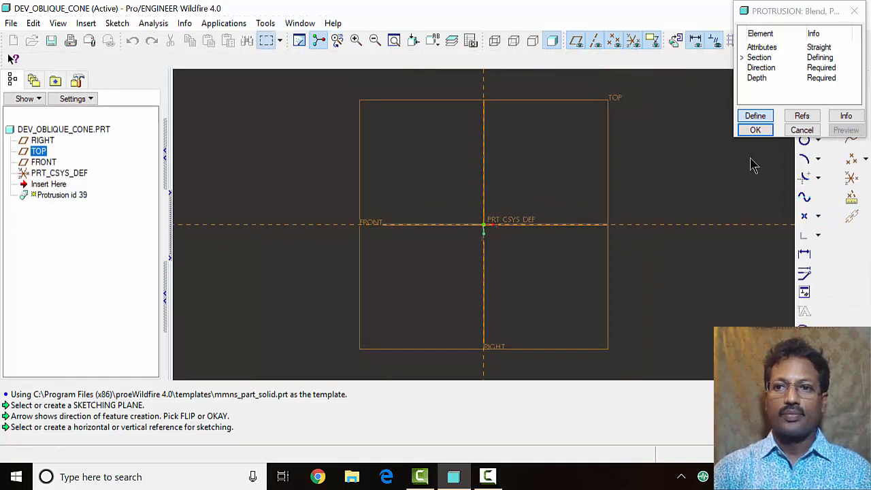
{"action": "left_click_drag", "start_coordinate": [788, 11], "coordinate": [680, 12]}
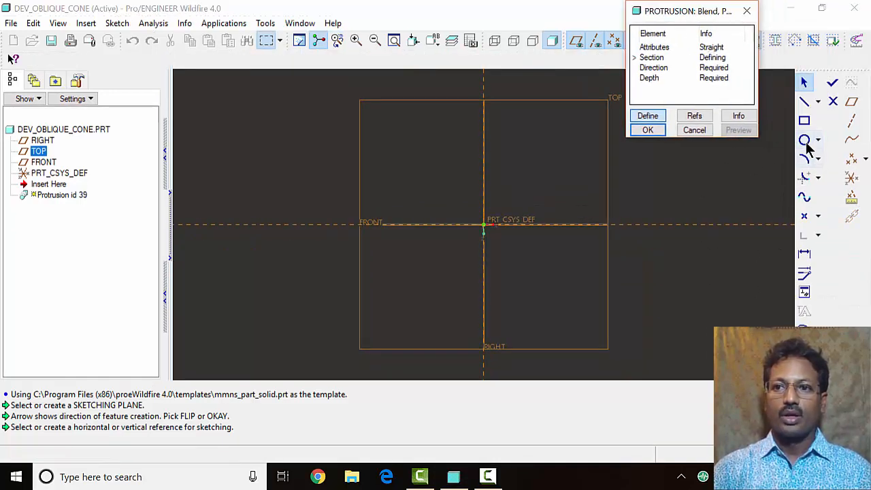
- Sketch the base circle centred on the intersection of the references and set its diameter to 60 mm
{"action": "left_click", "coordinate": [804, 140]}
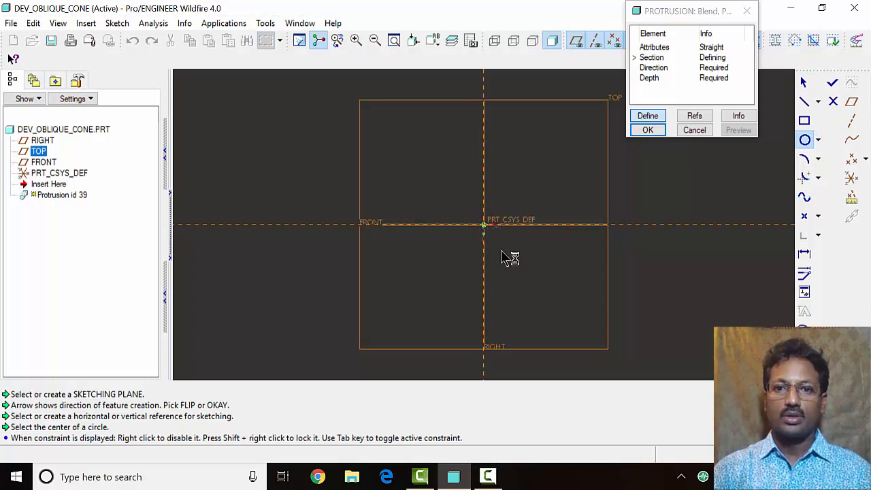
{"action": "left_click", "coordinate": [484, 224]}
{"action": "left_click", "coordinate": [539, 271]}
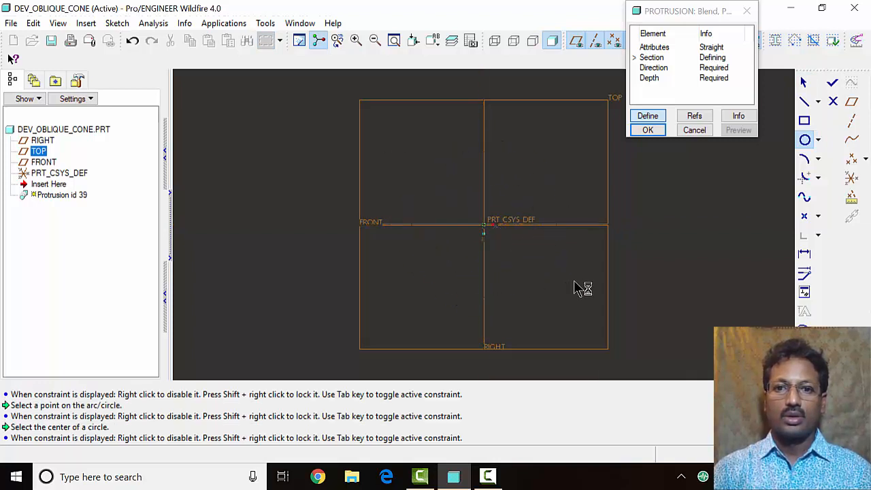
{"action": "middle_click", "coordinate": [574, 288]}
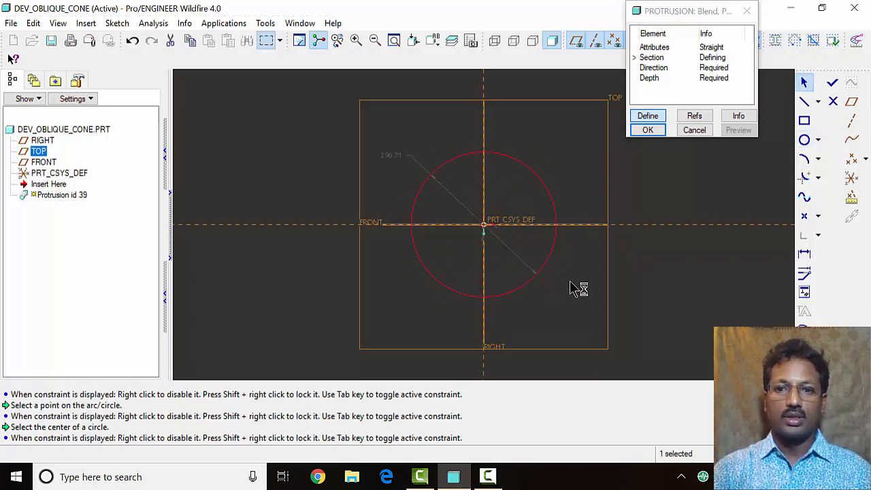
{"action": "left_click", "coordinate": [404, 165]}
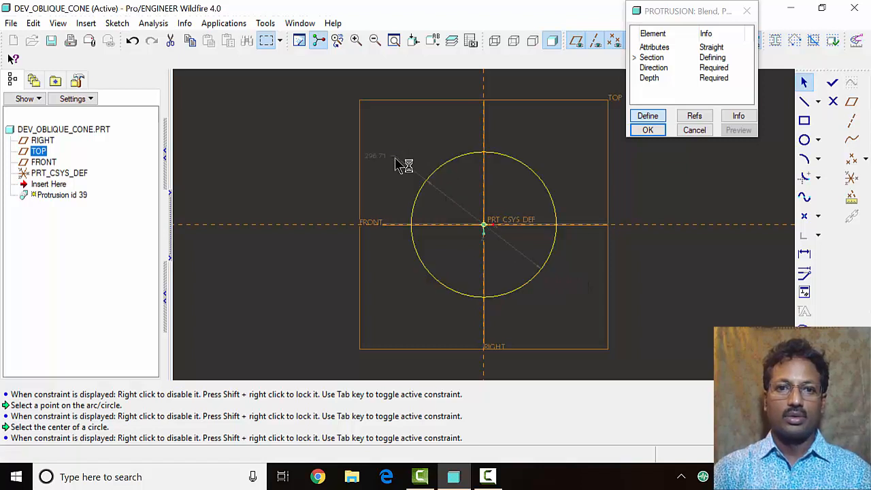
{"action": "double_click", "coordinate": [378, 158]}
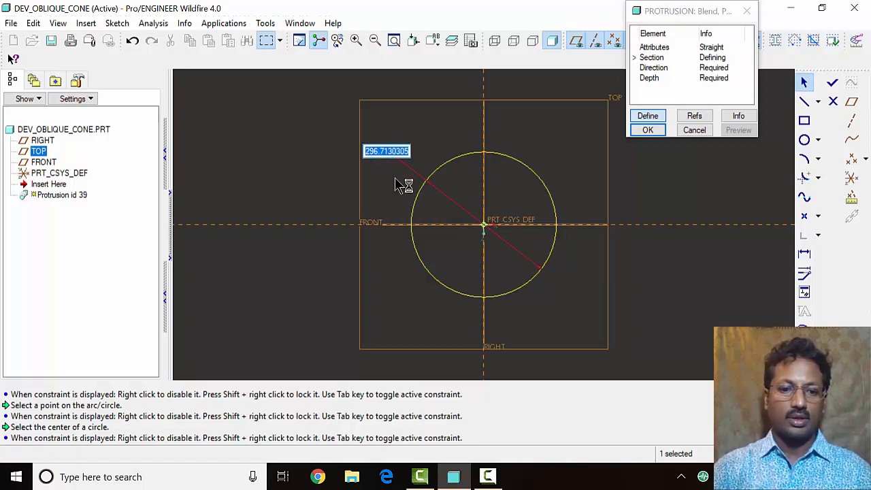
{"action": "type", "text": "6"}
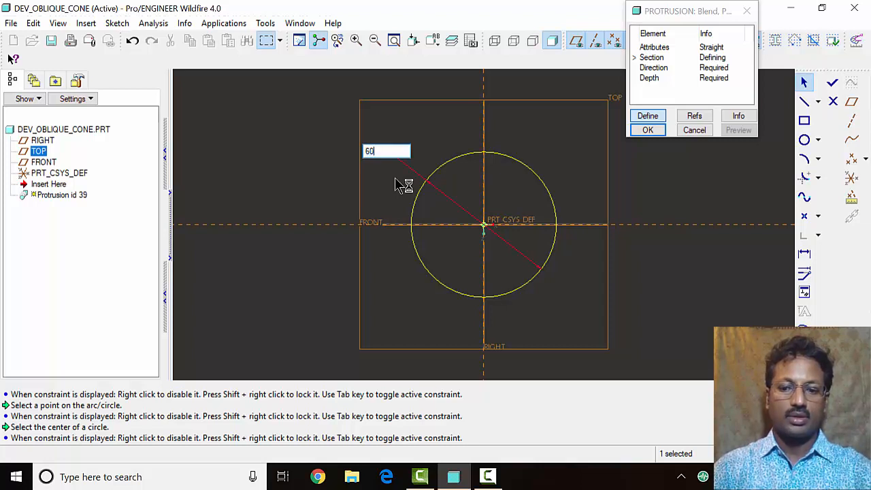
{"action": "type", "text": "0"}
{"action": "key", "text": "Return"}
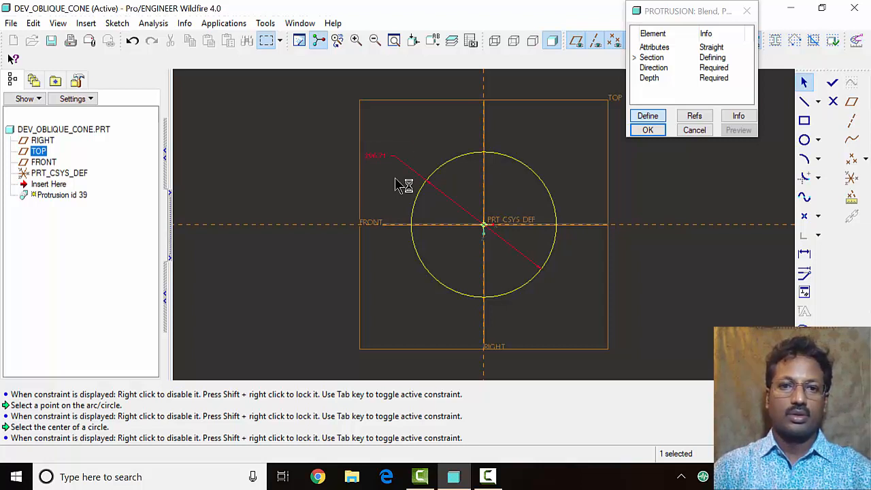
- Switch to the second blend section and place a point on the horizontal reference, 50 mm right of the circle's centre
{"action": "right_click", "coordinate": [530, 167]}
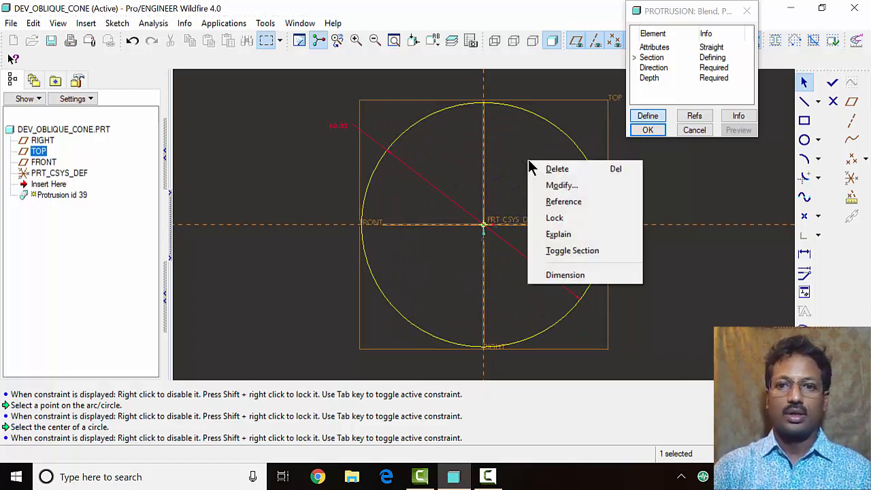
{"action": "left_click", "coordinate": [572, 252]}
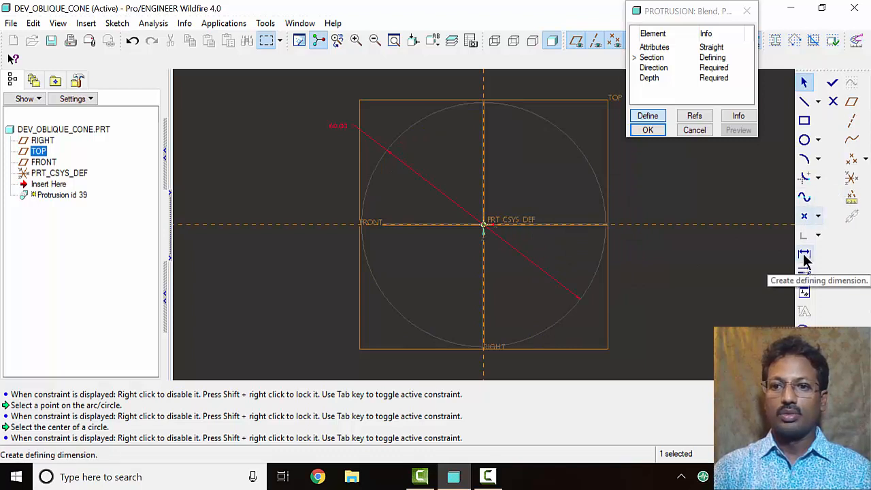
{"action": "left_click", "coordinate": [806, 218]}
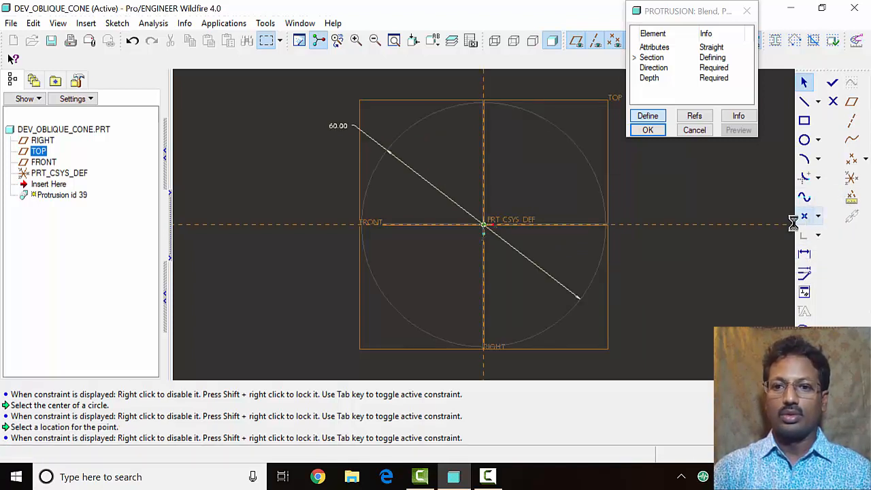
{"action": "left_click", "coordinate": [658, 225]}
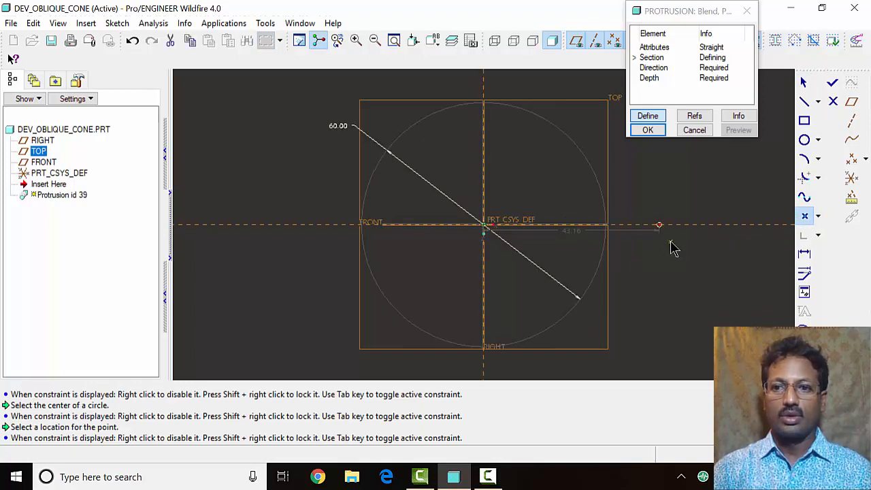
{"action": "middle_click", "coordinate": [672, 248]}
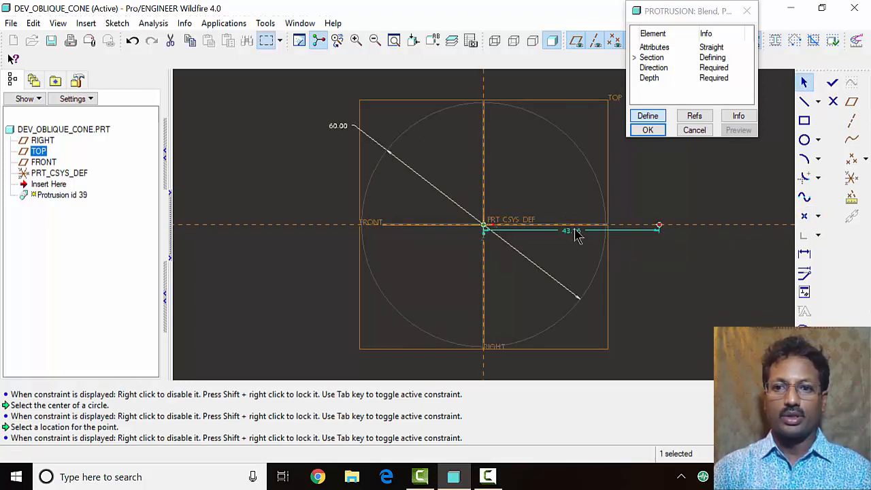
{"action": "double_click", "coordinate": [573, 231]}
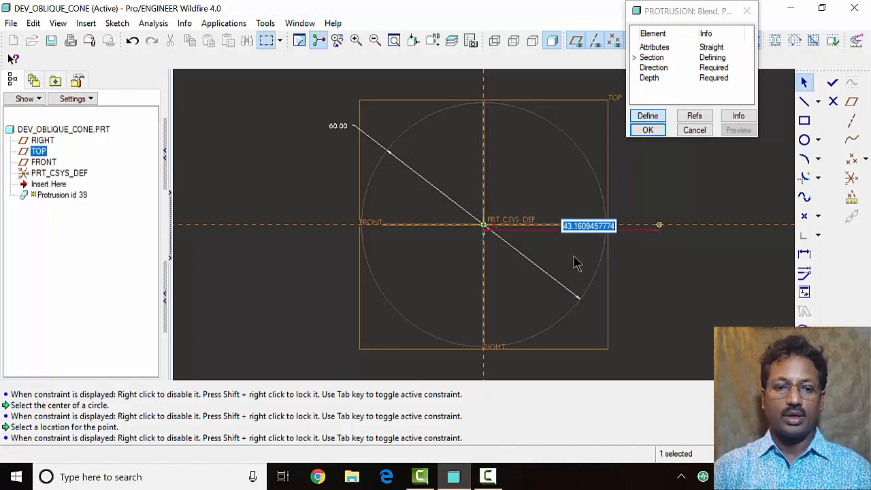
{"action": "type", "text": "50"}
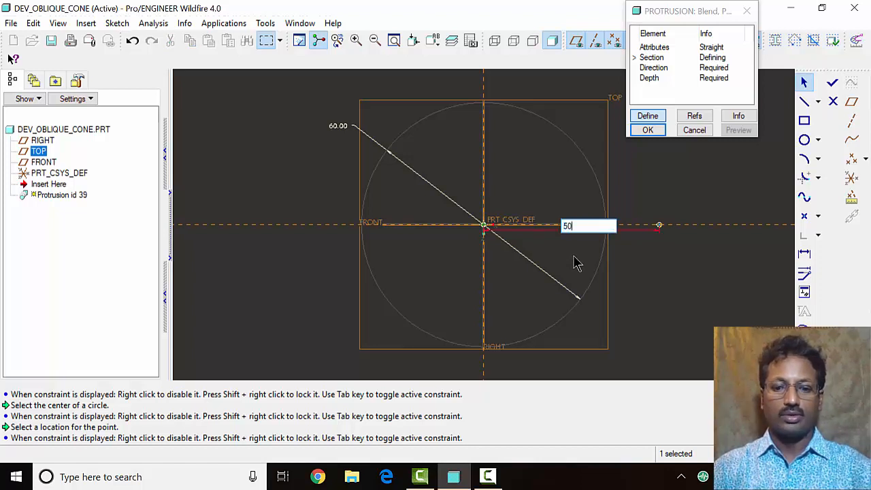
{"action": "key", "text": "Return"}
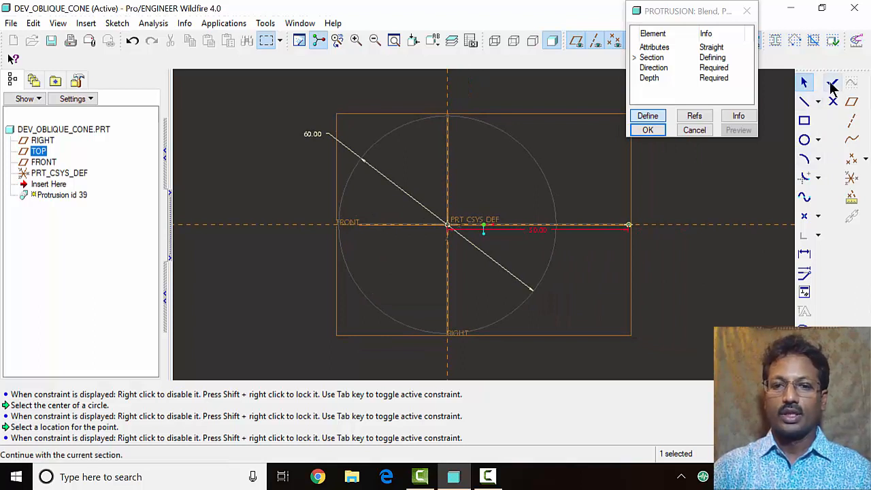
- Finish the section sketch, set the depth of section 2 to 70 mm, preview the oblique cone and complete the blend
{"action": "left_click", "coordinate": [832, 85]}
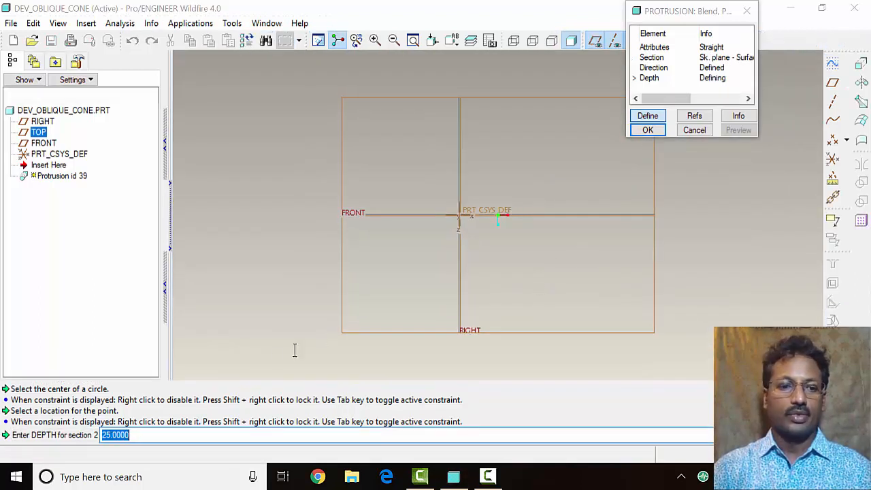
{"action": "type", "text": "7"}
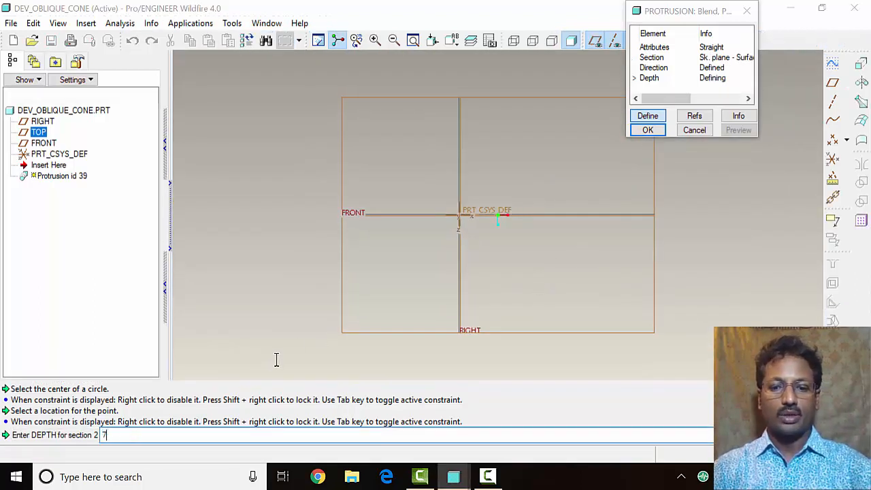
{"action": "type", "text": "0"}
{"action": "key", "text": "Return"}
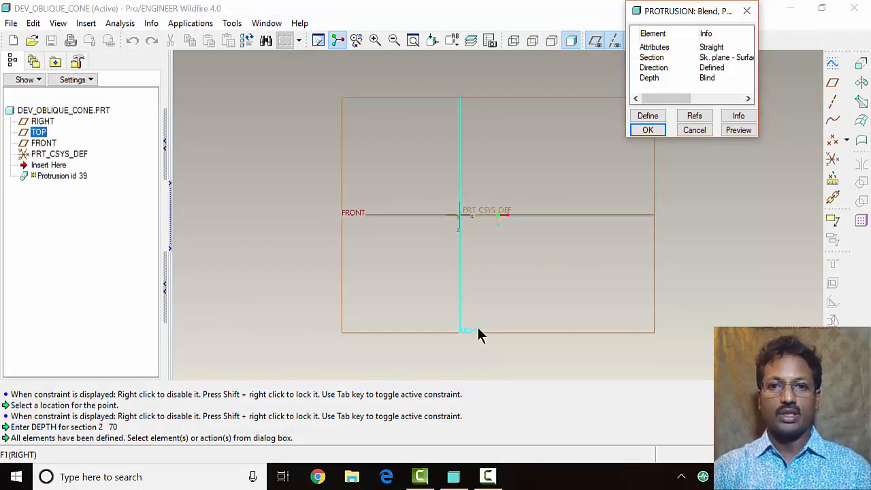
{"action": "mouse_move", "coordinate": [496, 321]}
{"action": "middle_mouse_down"}
{"action": "mouse_move", "coordinate": [495, 290]}
{"action": "mouse_move", "coordinate": [619, 208]}
{"action": "middle_mouse_up"}
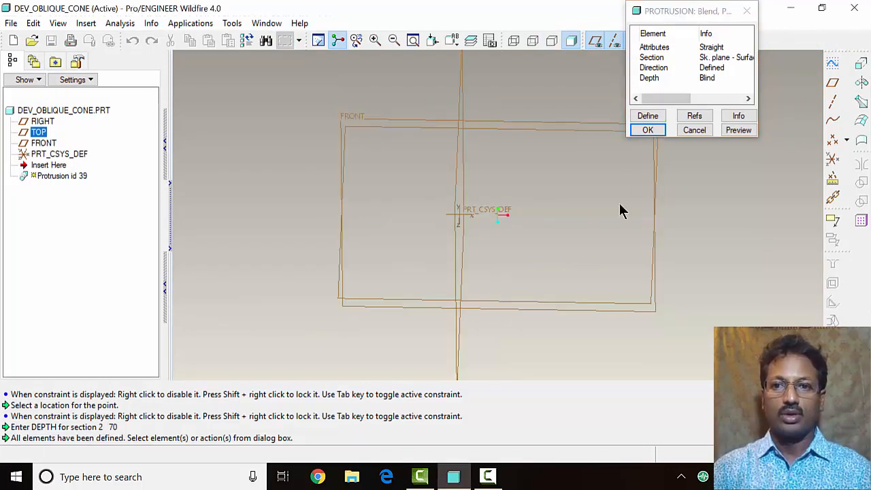
{"action": "left_click", "coordinate": [742, 132]}
{"action": "middle_click_drag", "start_coordinate": [538, 231], "coordinate": [559, 215]}
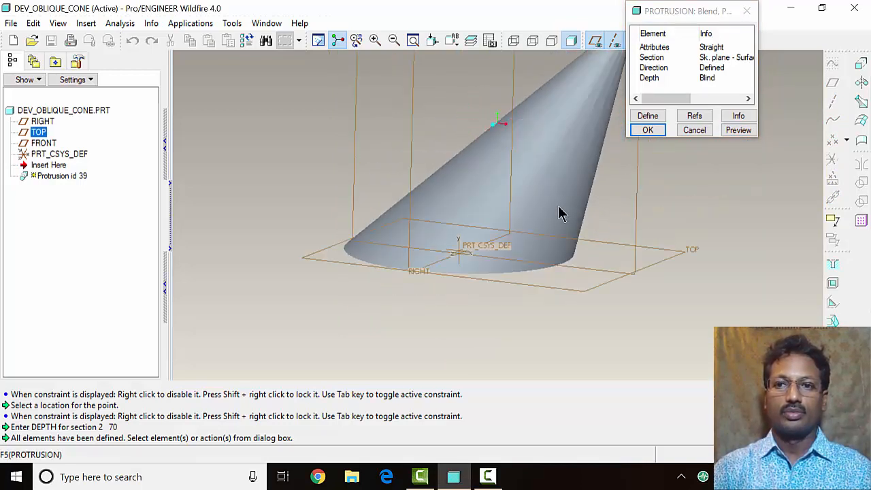
{"action": "left_click", "coordinate": [650, 129]}
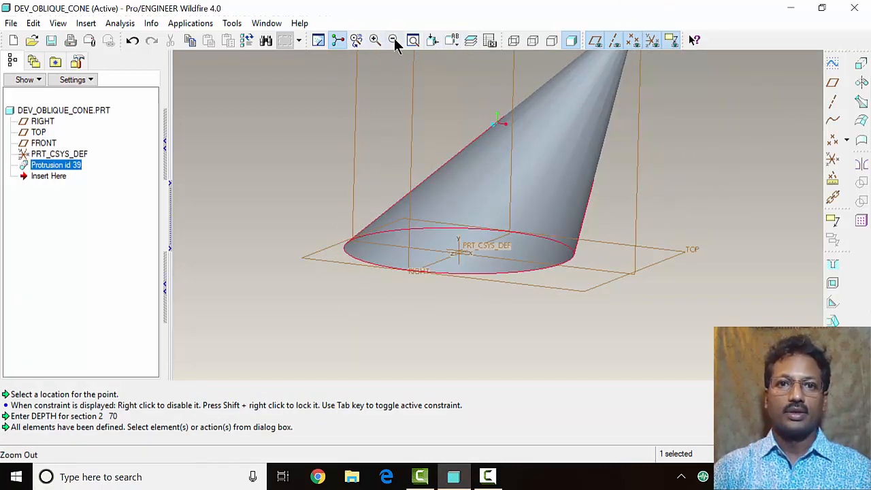
- Refit the whole cone in the view and return the model to its default orientation
{"action": "left_click", "coordinate": [417, 43]}
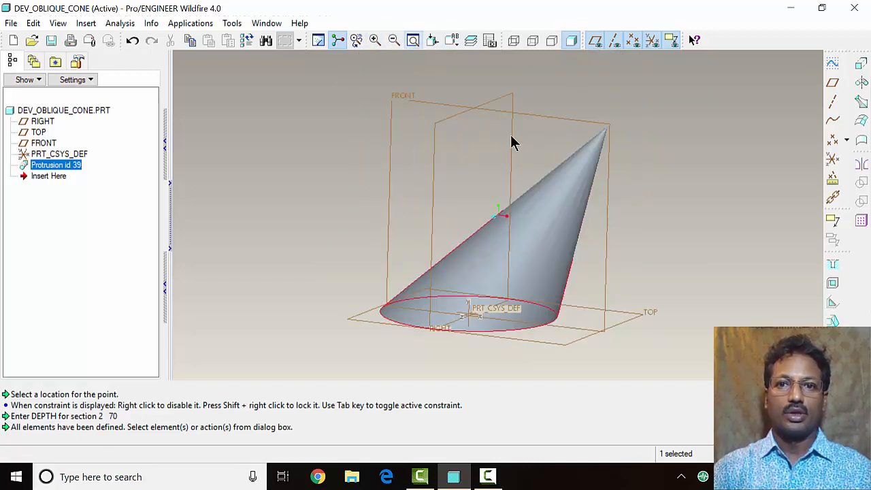
{"action": "left_click", "coordinate": [454, 42]}
{"action": "left_click", "coordinate": [464, 61]}
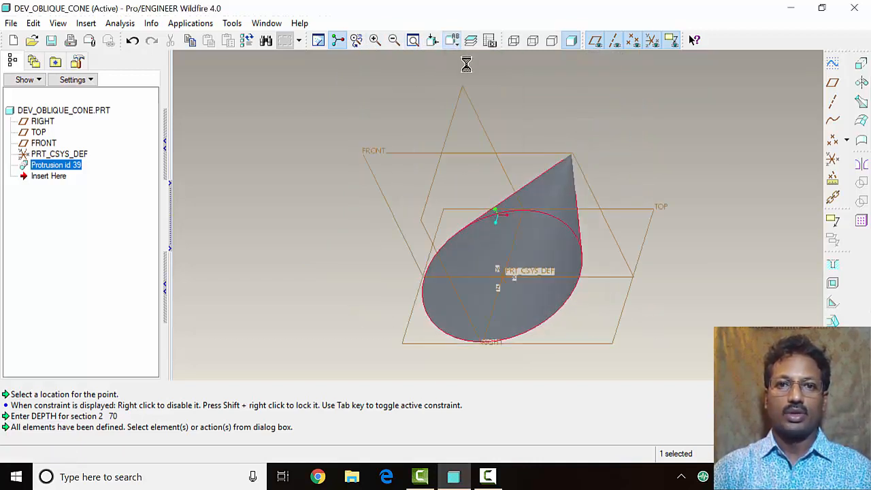
- Set the default model orientation to isometric in the environment settings
{"action": "left_click", "coordinate": [235, 24]}
{"action": "left_click", "coordinate": [281, 327]}
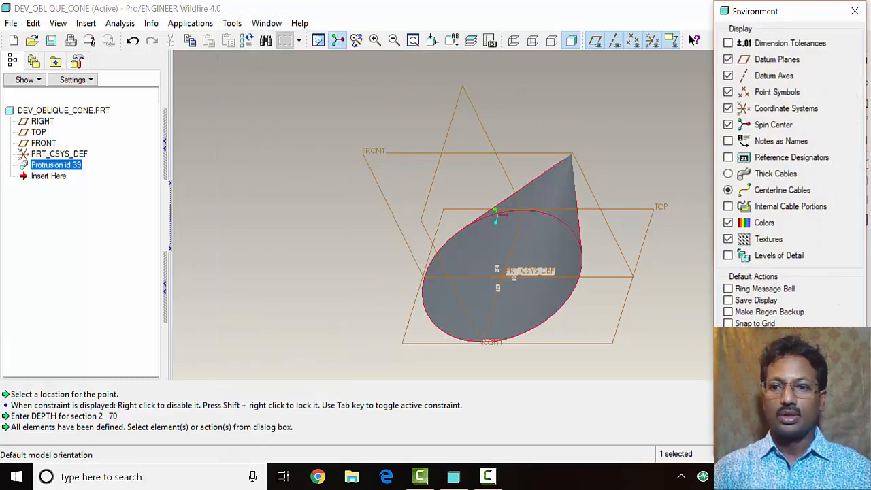
{"action": "left_click", "coordinate": [738, 432]}
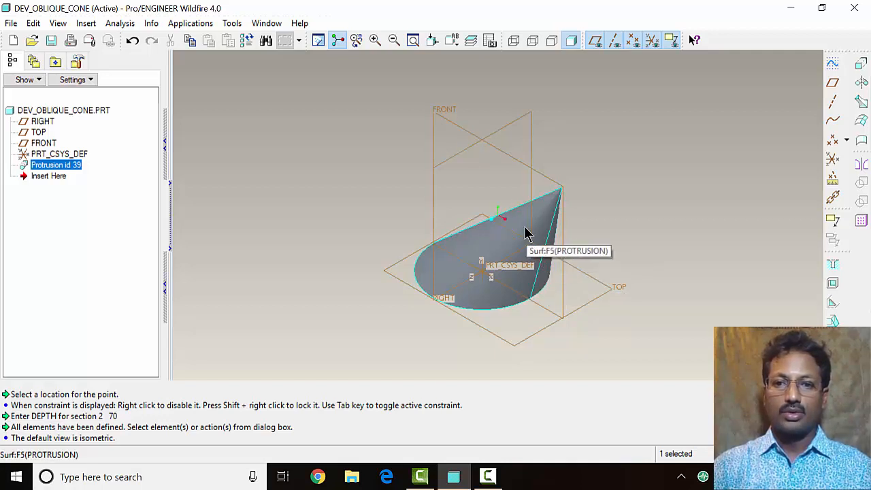
- Examine the oblique cone's base and its two lateral half surfaces from several angles, highlighting each surface in turn
{"action": "left_click", "coordinate": [508, 243]}
{"action": "left_click", "coordinate": [500, 251]}
{"action": "left_click", "coordinate": [483, 256]}
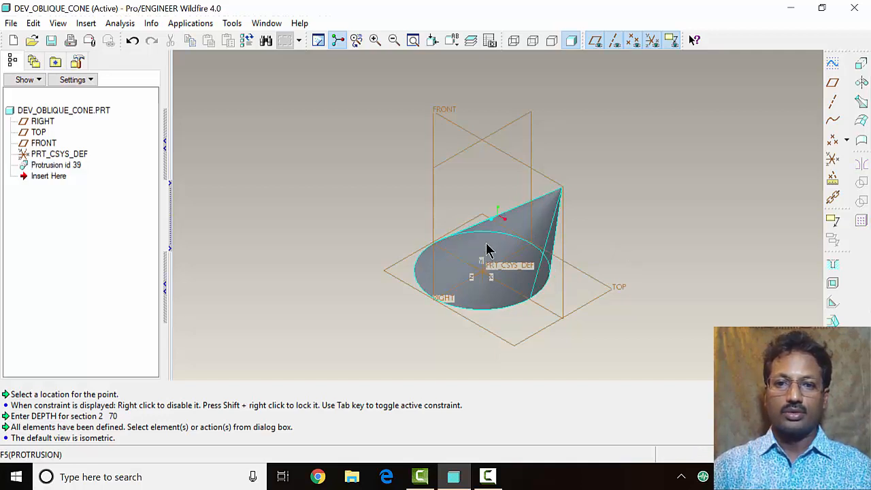
{"action": "left_click", "coordinate": [468, 269]}
{"action": "left_click", "coordinate": [477, 255]}
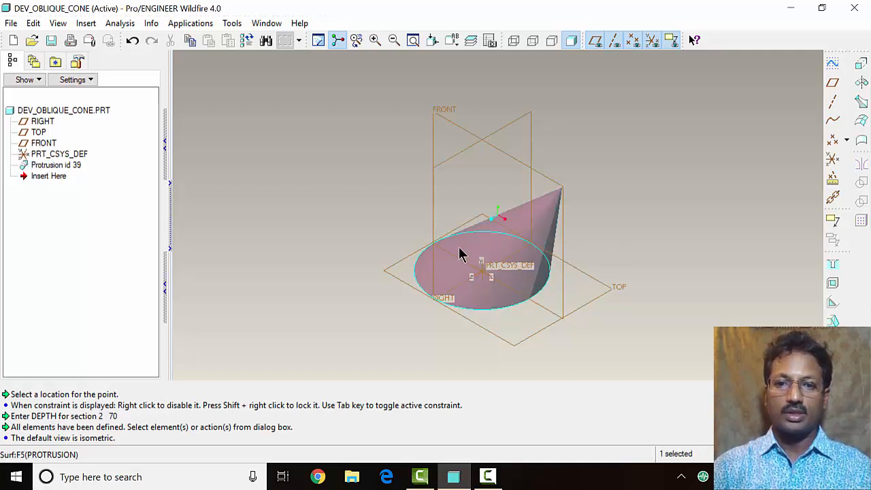
{"action": "middle_click_drag", "start_coordinate": [521, 276], "coordinate": [486, 313]}
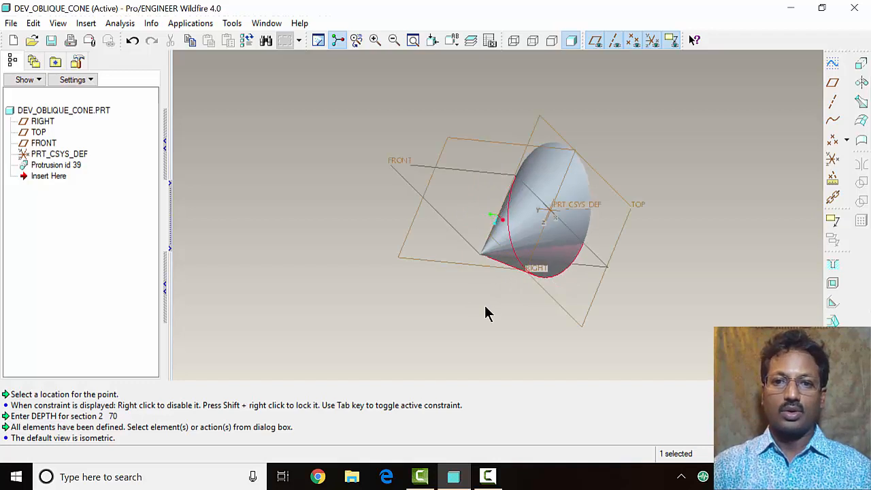
{"action": "left_click", "coordinate": [548, 183]}
{"action": "mouse_move", "coordinate": [525, 253]}
{"action": "middle_mouse_down"}
{"action": "mouse_move", "coordinate": [539, 267]}
{"action": "mouse_move", "coordinate": [554, 249]}
{"action": "mouse_move", "coordinate": [562, 260]}
{"action": "mouse_move", "coordinate": [527, 226]}
{"action": "mouse_move", "coordinate": [528, 250]}
{"action": "middle_mouse_up"}
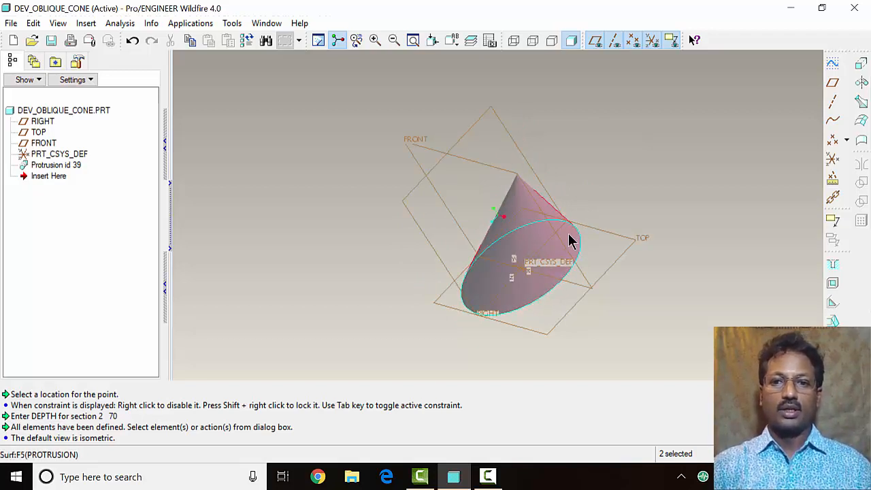
{"action": "left_click", "coordinate": [577, 271]}
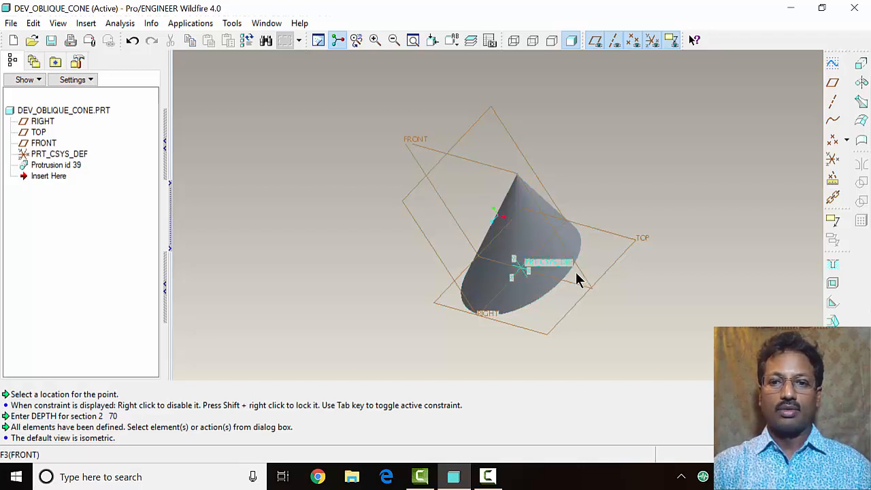
{"action": "left_click", "coordinate": [573, 269]}
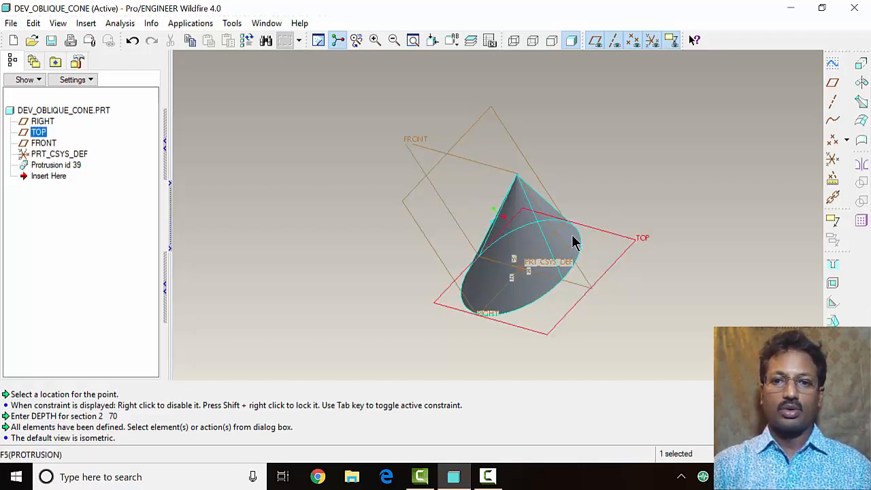
{"action": "left_click", "coordinate": [574, 241]}
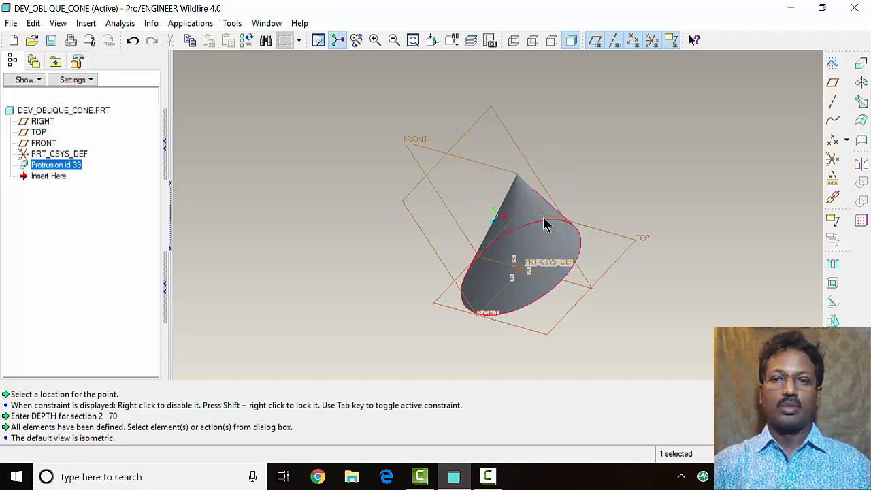
{"action": "left_click", "coordinate": [569, 251]}
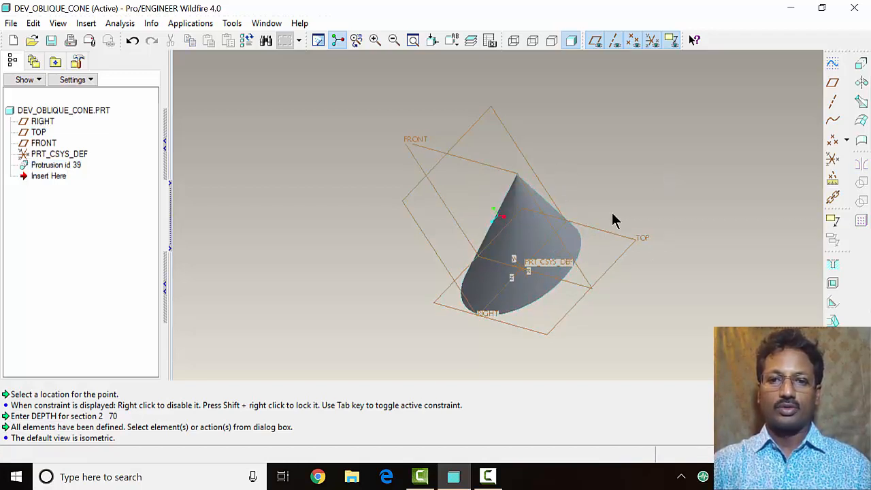
{"action": "left_click", "coordinate": [578, 248]}
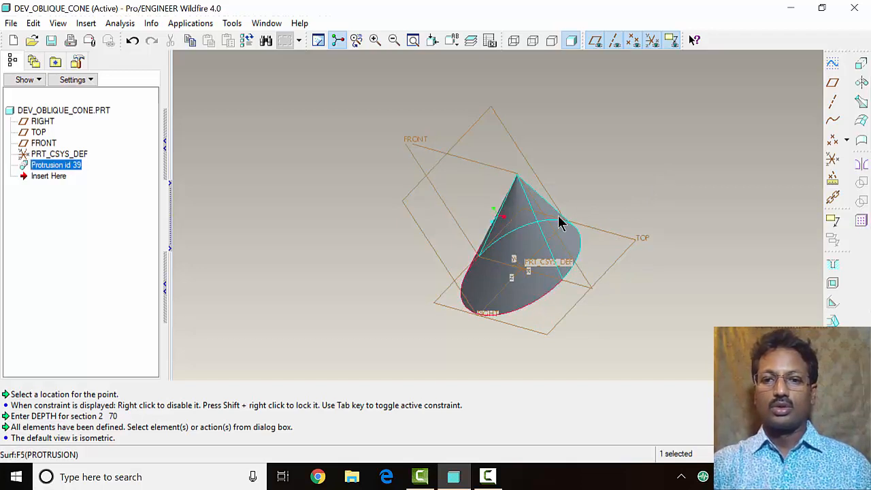
{"action": "left_click", "coordinate": [573, 245]}
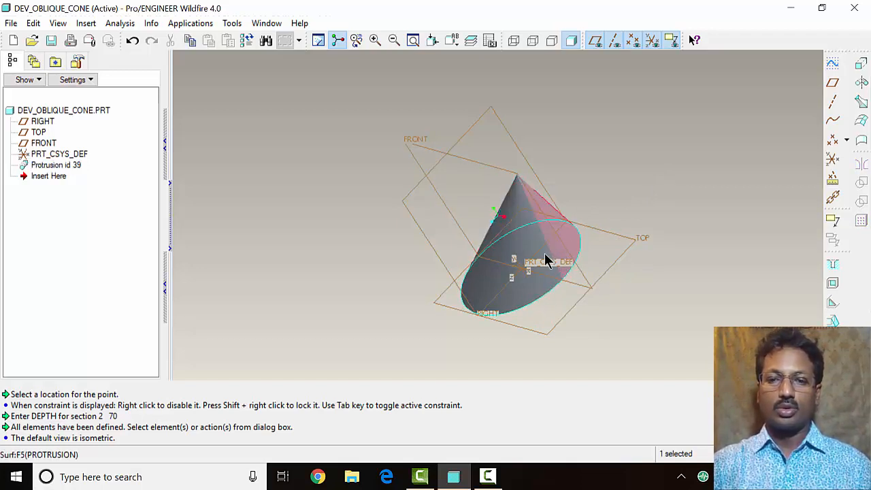
{"action": "middle_click_drag", "start_coordinate": [552, 291], "coordinate": [534, 271]}
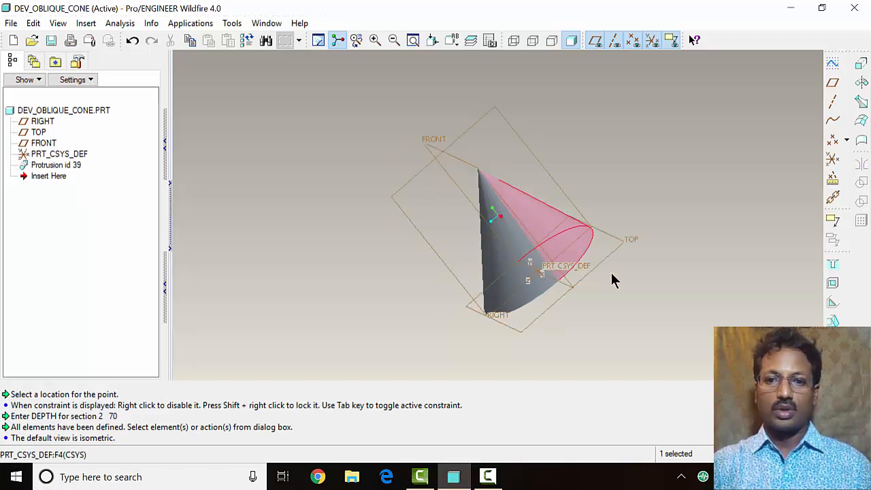
{"action": "left_click", "coordinate": [797, 138]}
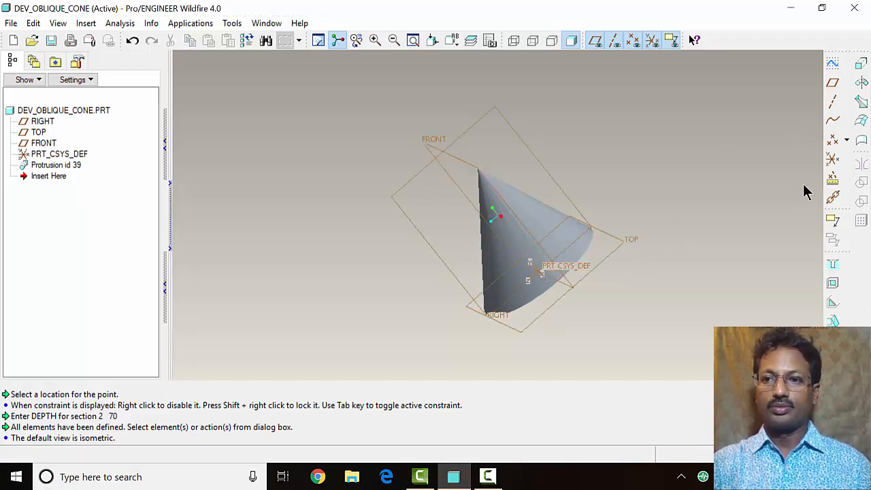
- Begin a through-points spline datum curve, using the cone's apex as its first point
{"action": "left_click", "coordinate": [834, 121]}
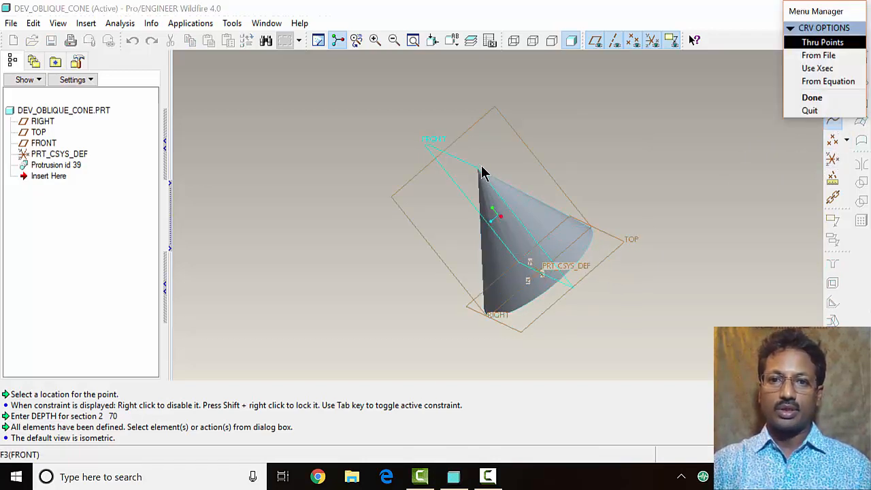
{"action": "left_click", "coordinate": [820, 99]}
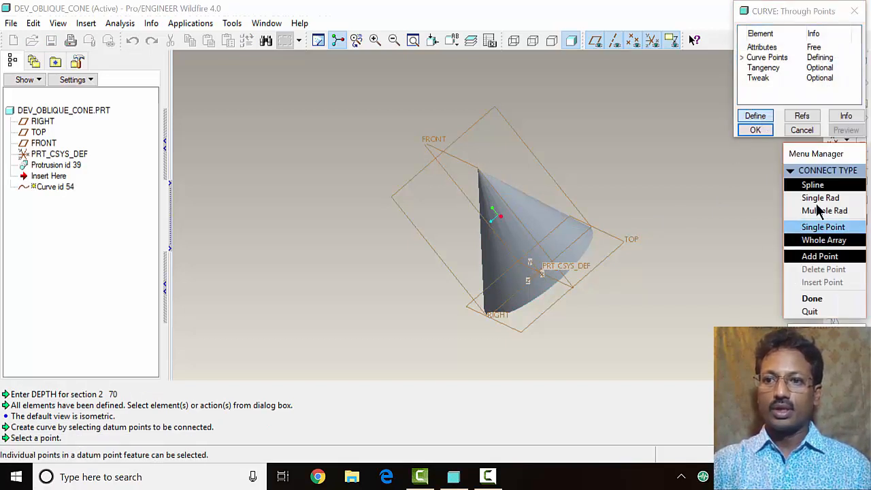
{"action": "left_click", "coordinate": [478, 169]}
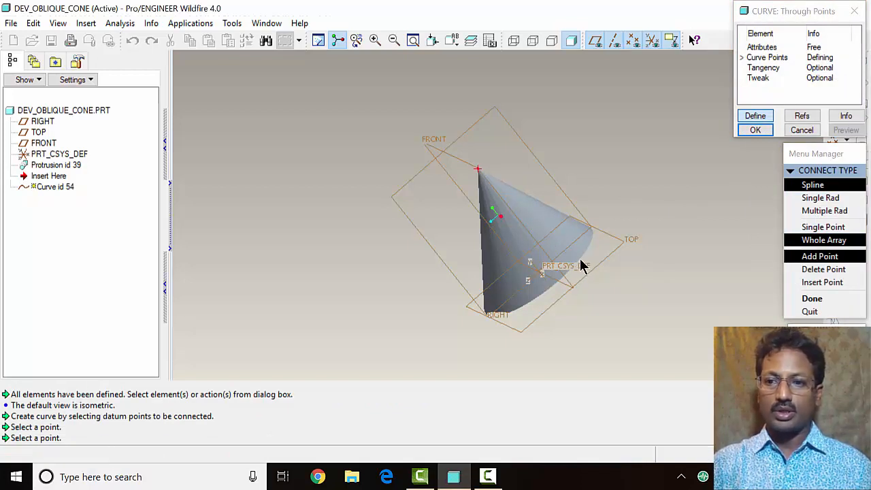
- Place a datum point on the cone's base edge at an offset ratio of about 0.17 and complete the curve from the apex to it
{"action": "left_click_drag", "start_coordinate": [801, 14], "coordinate": [665, 8]}
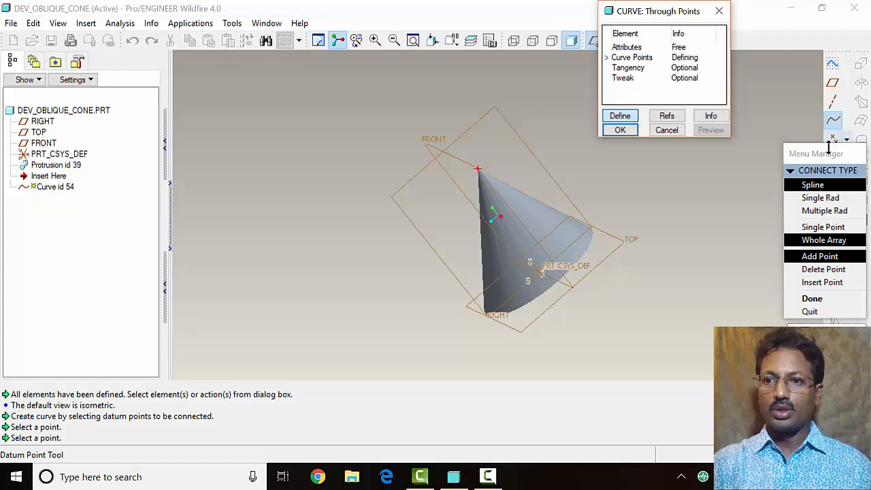
{"action": "left_click_drag", "start_coordinate": [826, 152], "coordinate": [777, 161]}
{"action": "left_click", "coordinate": [836, 143]}
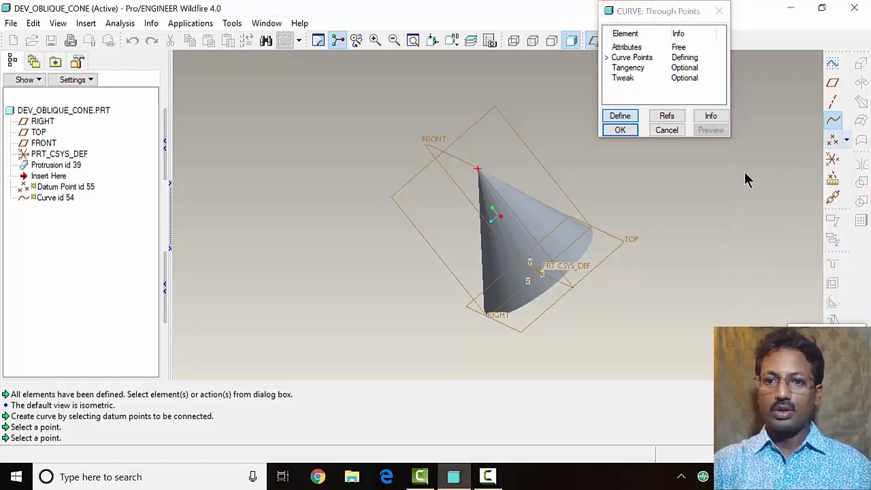
{"action": "left_click", "coordinate": [583, 258]}
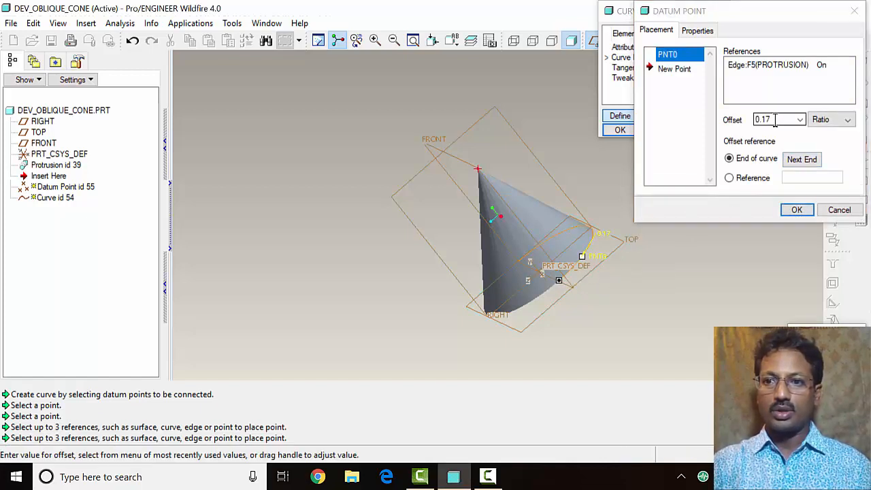
{"action": "left_click_drag", "start_coordinate": [750, 120], "coordinate": [779, 118]}
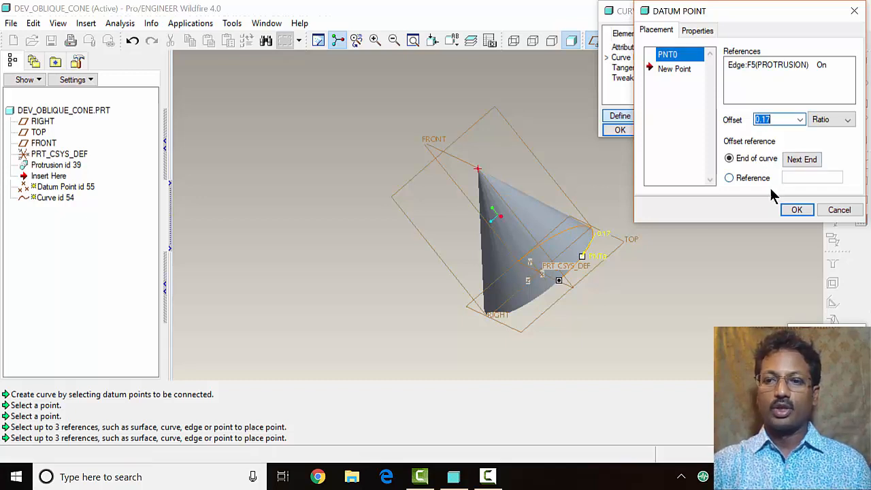
{"action": "left_click", "coordinate": [797, 210]}
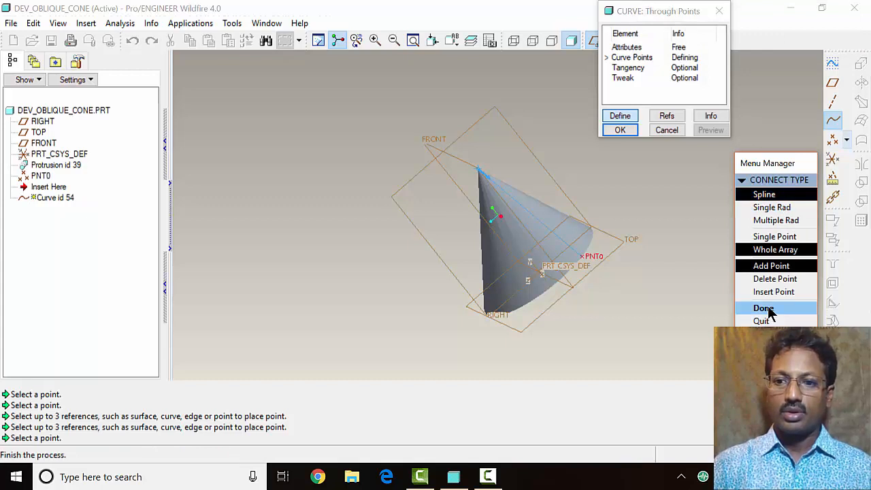
{"action": "left_click", "coordinate": [763, 308]}
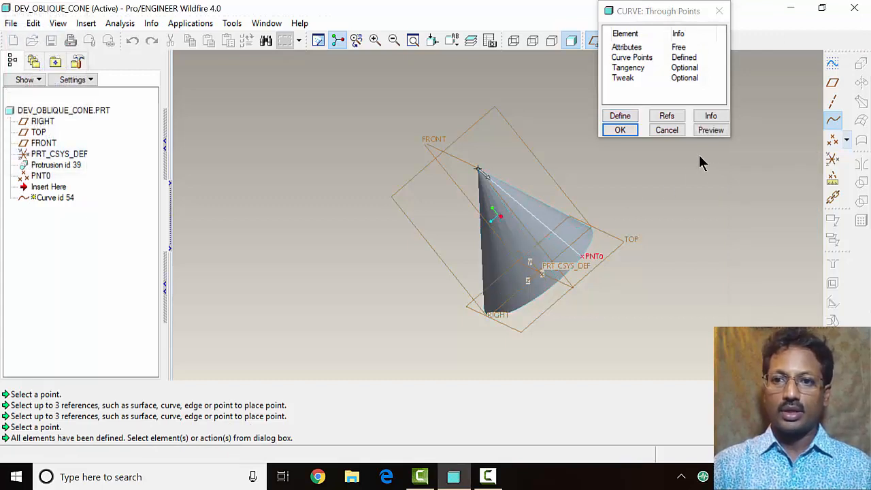
{"action": "left_click", "coordinate": [622, 130]}
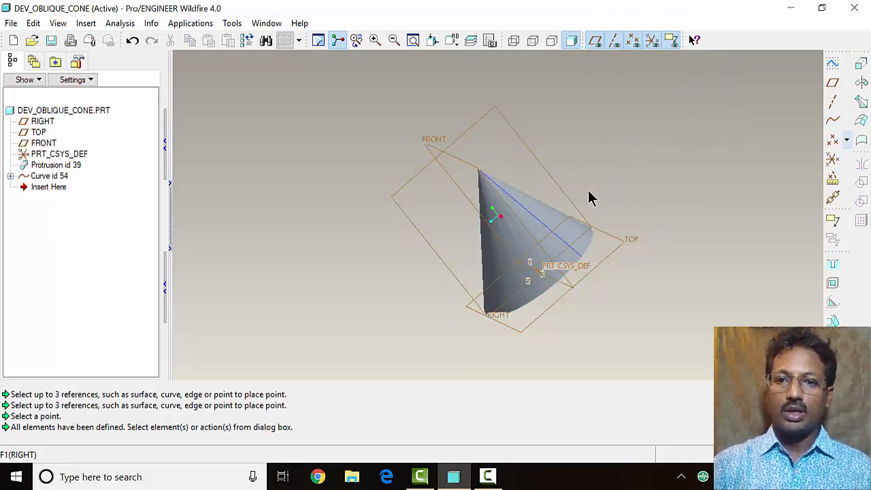
- Copy the lateral half surface of the cone that carries the datum curve as a separate quilt
{"action": "middle_click_drag", "start_coordinate": [558, 209], "coordinate": [565, 236]}
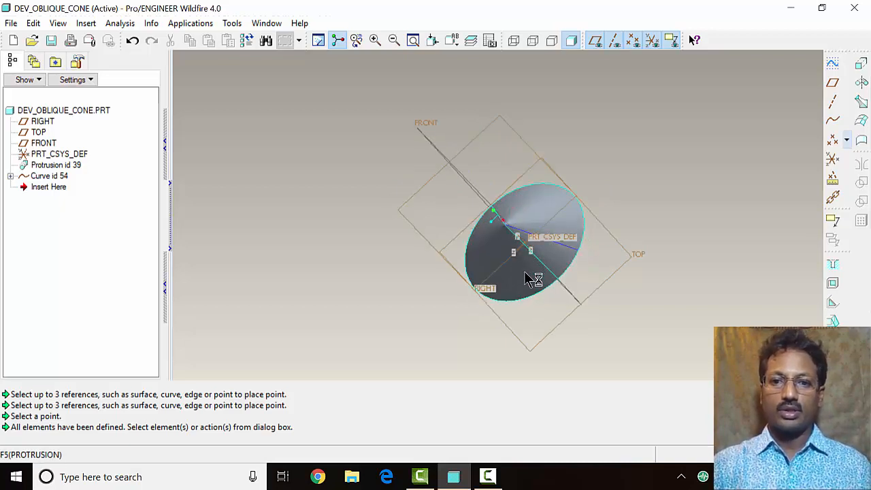
{"action": "left_click", "coordinate": [570, 226]}
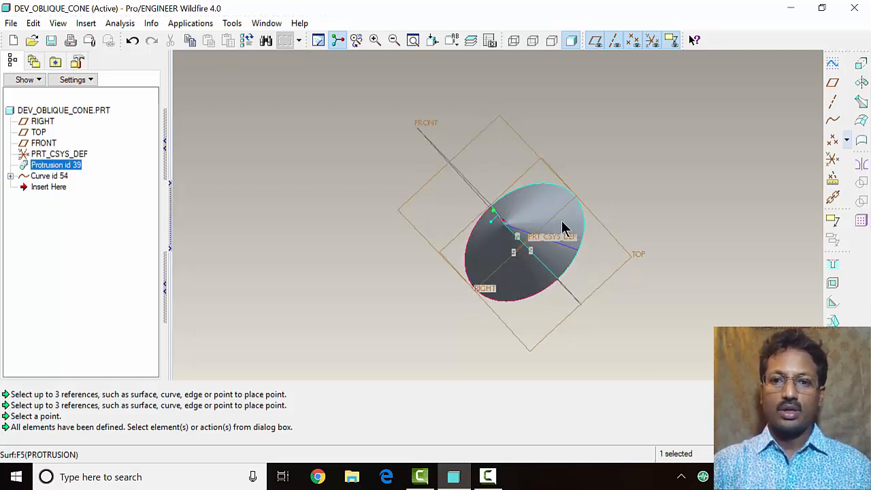
{"action": "left_click", "coordinate": [557, 226]}
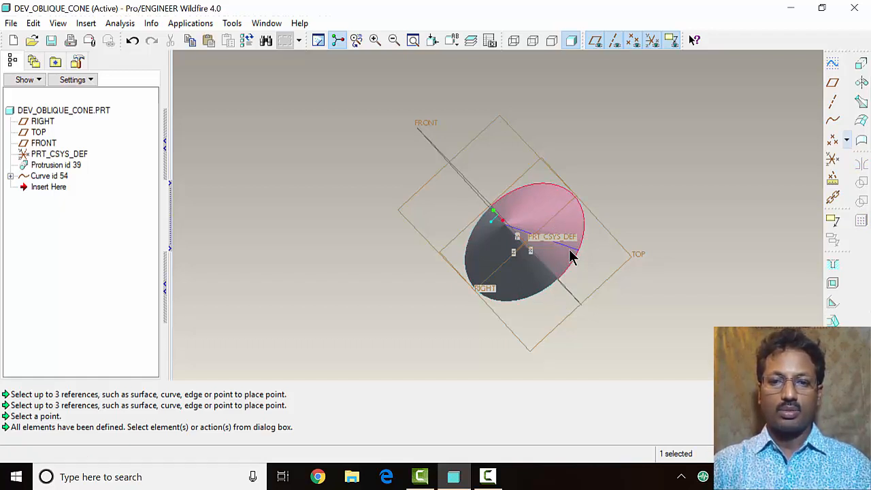
{"action": "key", "text": "ctrl+v"}
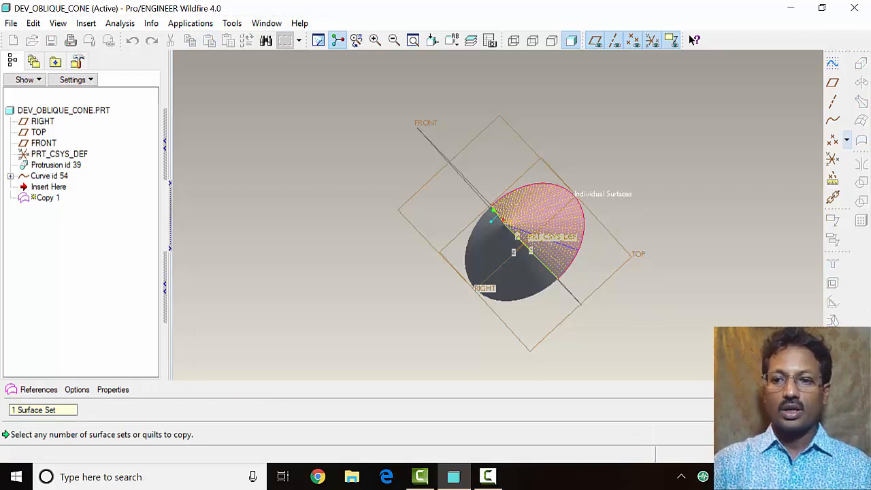
{"action": "left_click", "coordinate": [836, 410]}
{"action": "left_click", "coordinate": [654, 308]}
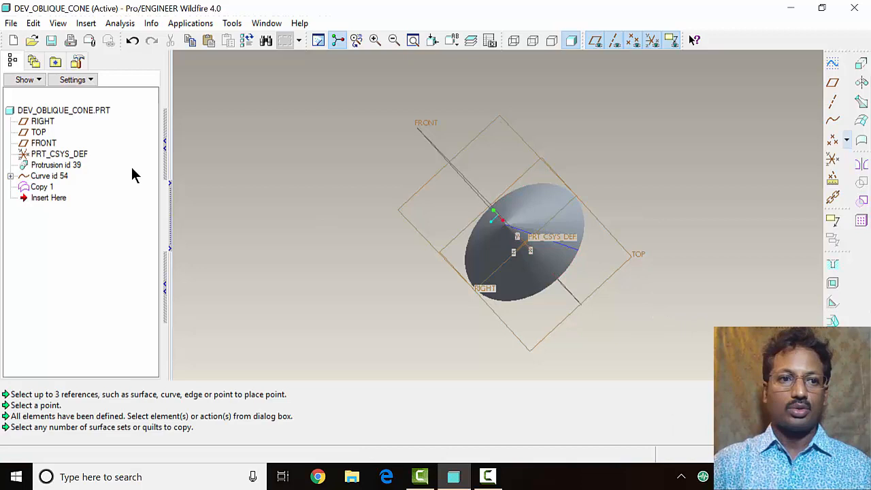
- Trim the copied surface with the apex-to-base datum curve, keeping the larger portion
{"action": "left_click", "coordinate": [43, 189]}
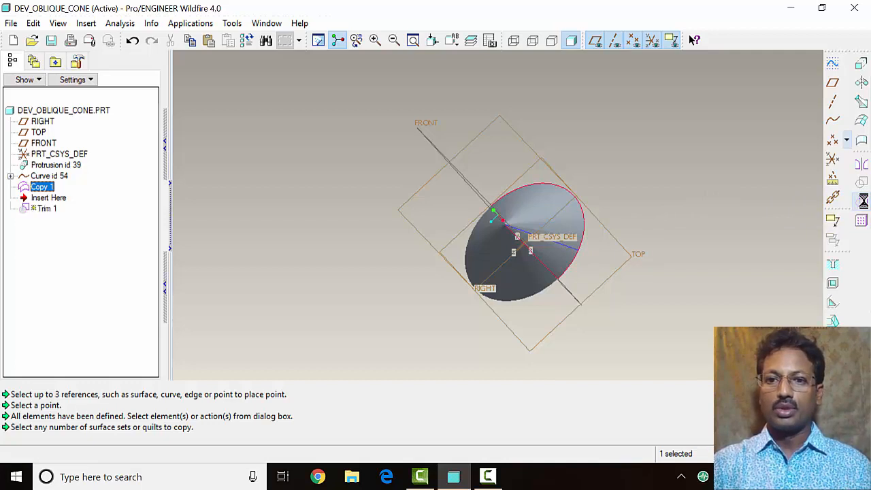
{"action": "left_click", "coordinate": [863, 201]}
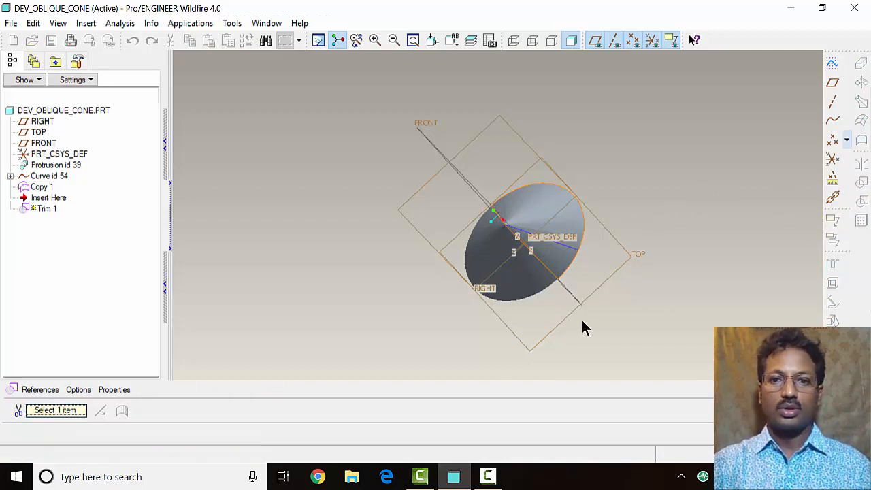
{"action": "left_click", "coordinate": [574, 255]}
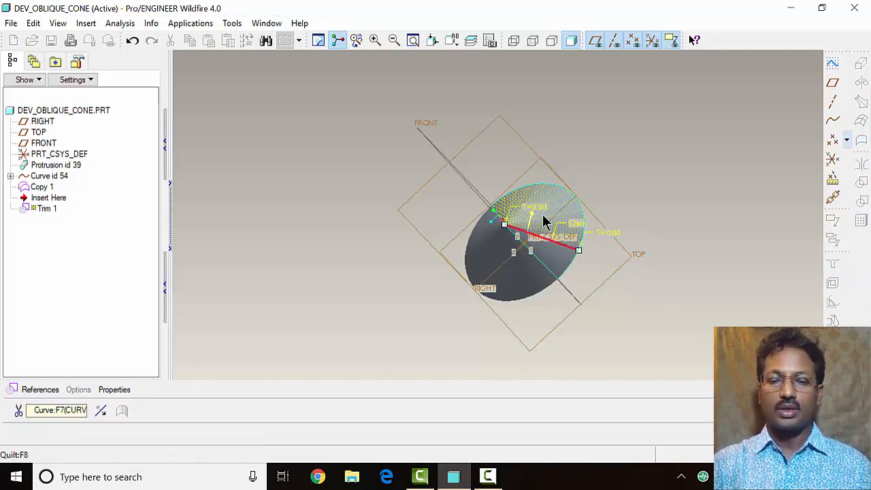
{"action": "left_click", "coordinate": [102, 409]}
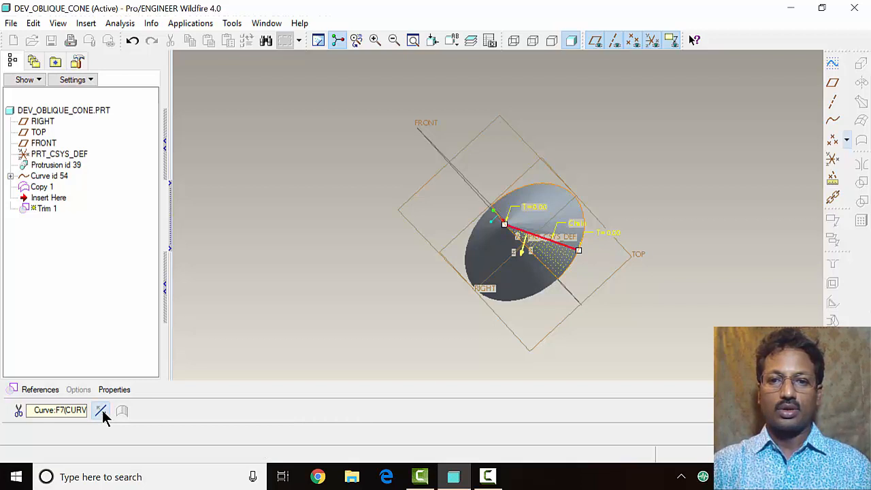
{"action": "left_click", "coordinate": [102, 410]}
{"action": "left_click", "coordinate": [102, 410]}
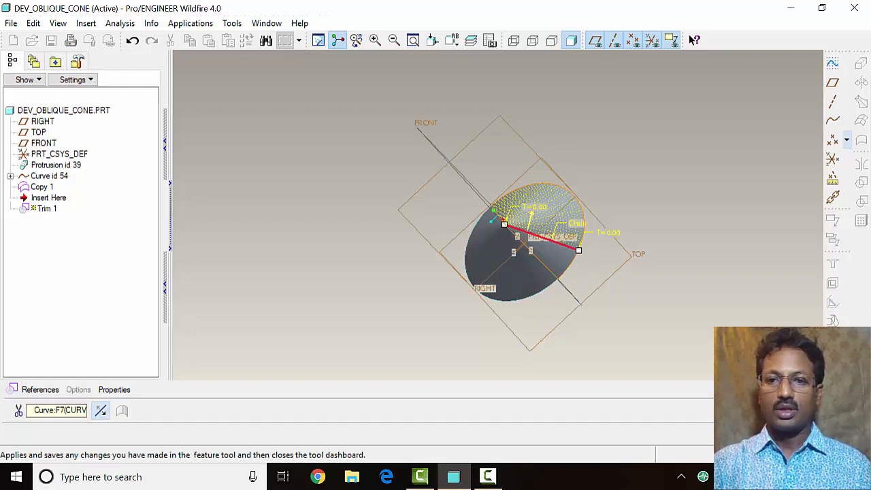
{"action": "left_click", "coordinate": [838, 411]}
{"action": "left_click", "coordinate": [601, 325]}
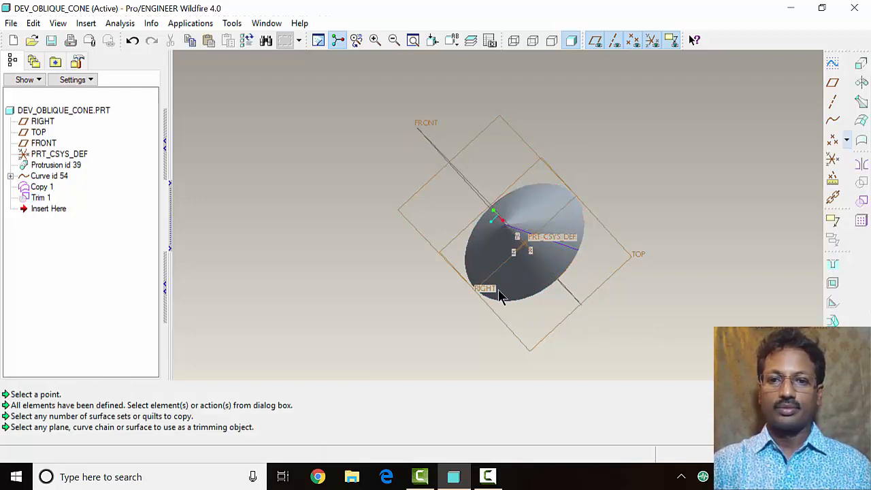
- Copy the cone's other lateral half surface, the one without the datum curve, as a separate quilt
{"action": "middle_click_drag", "start_coordinate": [500, 296], "coordinate": [495, 245]}
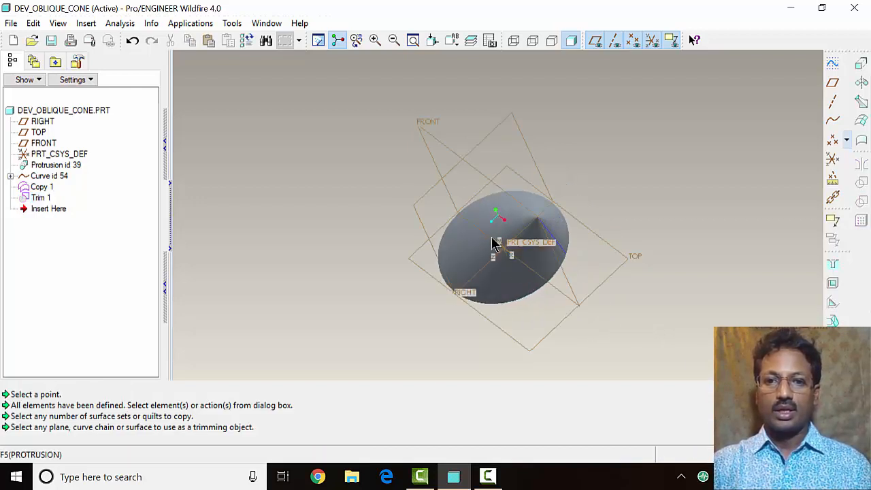
{"action": "left_click", "coordinate": [478, 248]}
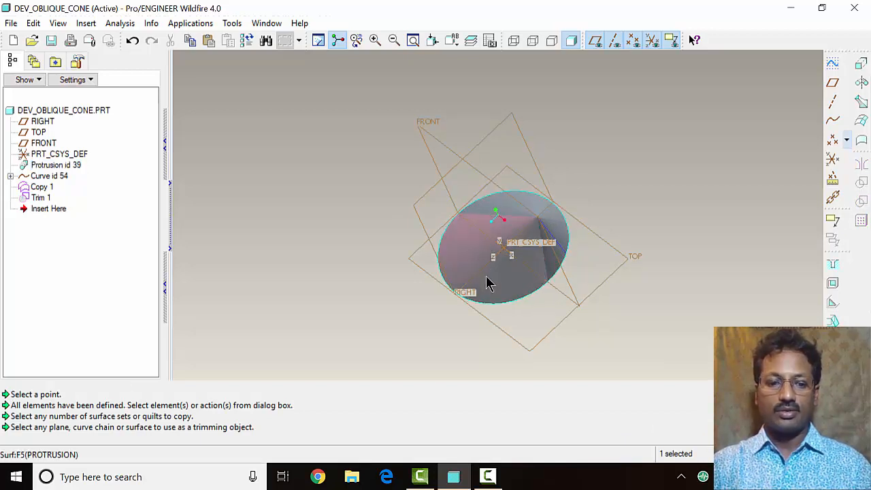
{"action": "key", "text": "ctrl+c"}
{"action": "key", "text": "ctrl+v"}
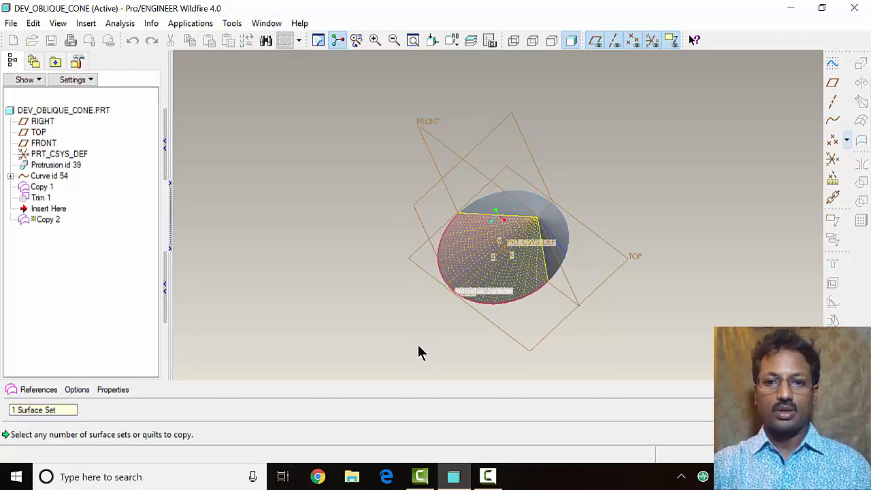
{"action": "left_click", "coordinate": [836, 409]}
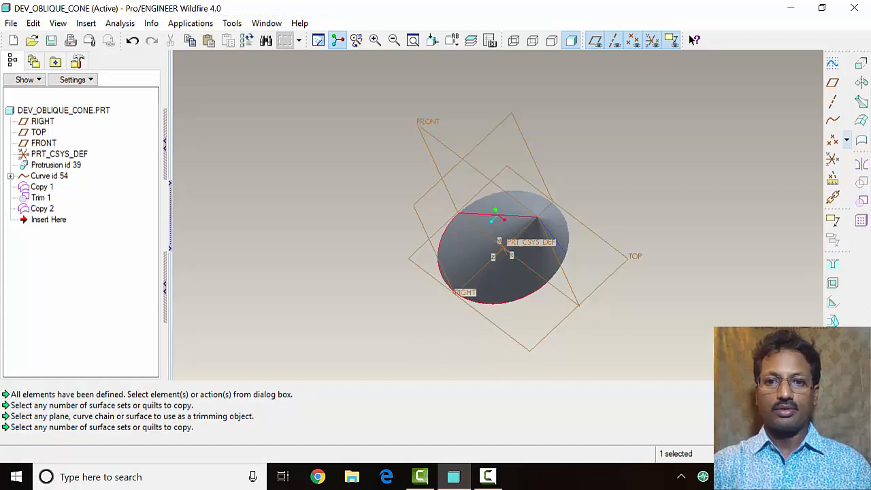
- Merge the trimmed first copy and the second copied half surface into one lateral quilt
{"action": "left_click", "coordinate": [42, 208]}
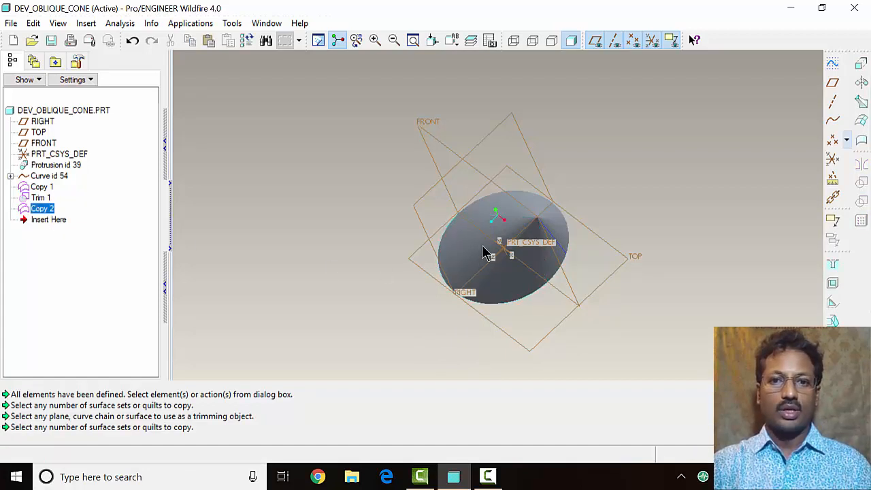
{"action": "left_click", "coordinate": [542, 211], "text": "ctrl"}
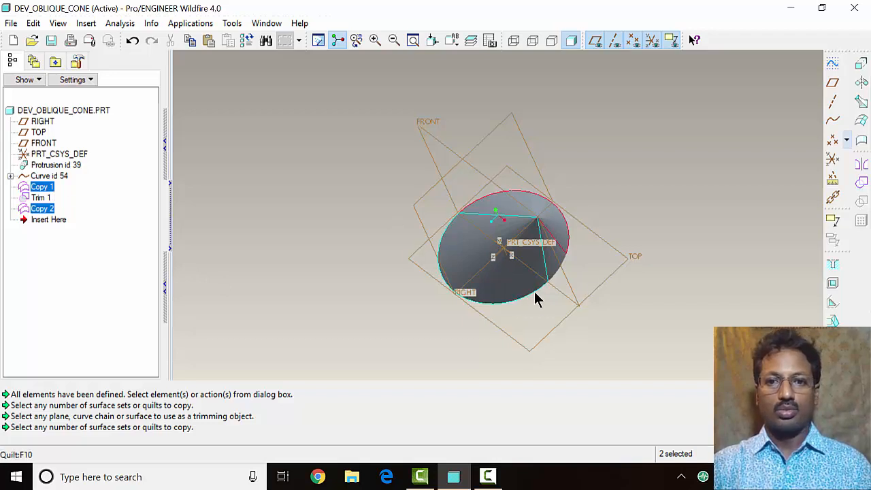
{"action": "mouse_move", "coordinate": [536, 299]}
{"action": "middle_mouse_down"}
{"action": "mouse_move", "coordinate": [530, 293]}
{"action": "mouse_move", "coordinate": [537, 309]}
{"action": "middle_mouse_up"}
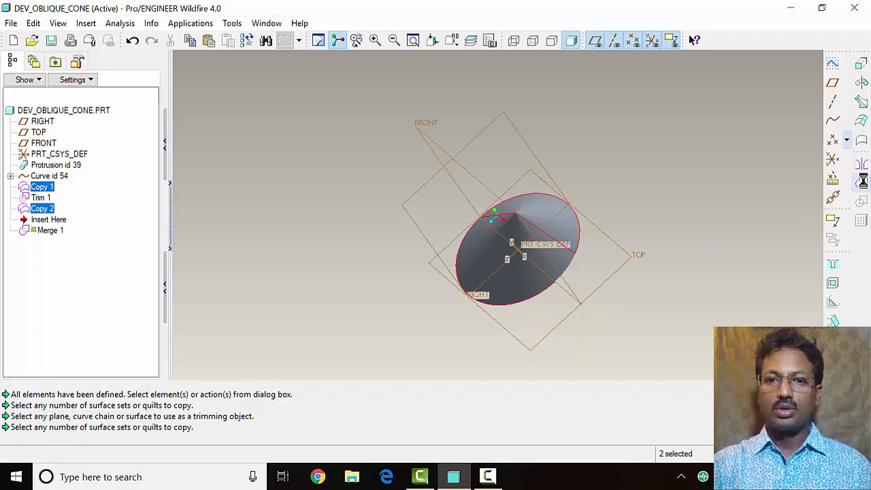
{"action": "left_click", "coordinate": [863, 181]}
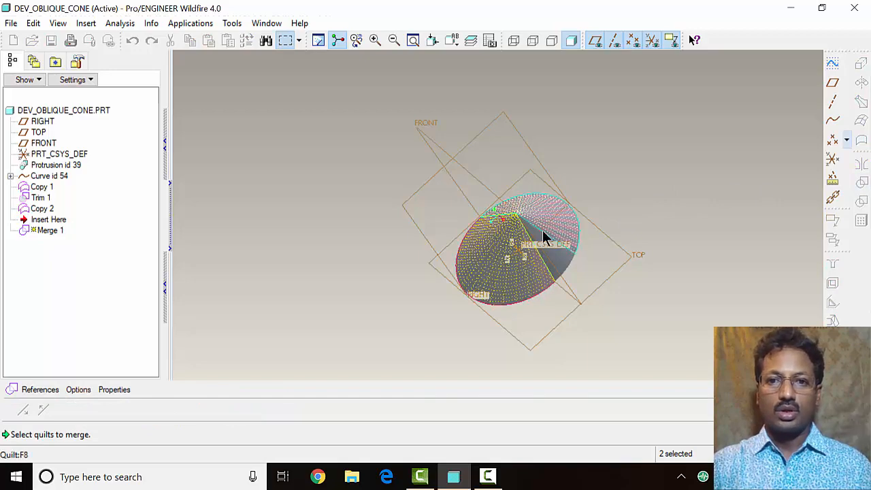
{"action": "mouse_move", "coordinate": [537, 247]}
{"action": "middle_mouse_down"}
{"action": "mouse_move", "coordinate": [551, 284]}
{"action": "mouse_move", "coordinate": [566, 225]}
{"action": "mouse_move", "coordinate": [590, 209]}
{"action": "mouse_move", "coordinate": [529, 261]}
{"action": "mouse_move", "coordinate": [589, 235]}
{"action": "mouse_move", "coordinate": [591, 284]}
{"action": "mouse_move", "coordinate": [581, 287]}
{"action": "middle_mouse_up"}
{"action": "left_click", "coordinate": [838, 410]}
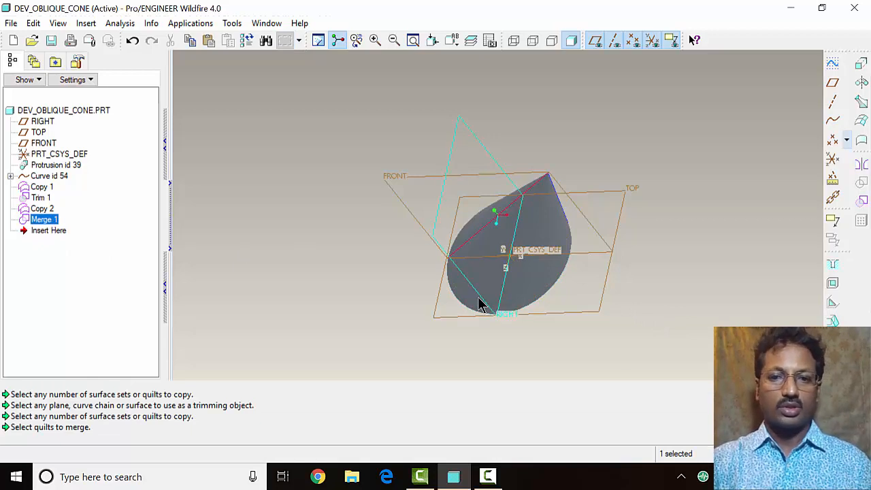
{"action": "mouse_move", "coordinate": [480, 302]}
{"action": "middle_mouse_down"}
{"action": "mouse_move", "coordinate": [447, 265]}
{"action": "mouse_move", "coordinate": [425, 278]}
{"action": "mouse_move", "coordinate": [437, 298]}
{"action": "mouse_move", "coordinate": [494, 298]}
{"action": "middle_mouse_up"}
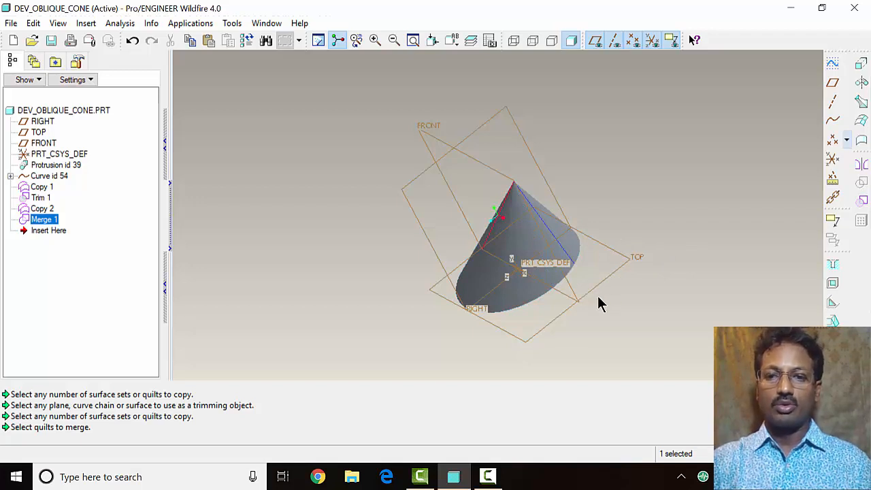
{"action": "left_click", "coordinate": [688, 204]}
- Start a Flatten Quilt feature with the merged lateral surface of the cone as its source quilt
{"action": "mouse_move", "coordinate": [630, 204]}
{"action": "middle_mouse_down"}
{"action": "mouse_move", "coordinate": [658, 221]}
{"action": "mouse_move", "coordinate": [653, 184]}
{"action": "mouse_move", "coordinate": [633, 198]}
{"action": "mouse_move", "coordinate": [659, 182]}
{"action": "mouse_move", "coordinate": [676, 206]}
{"action": "mouse_move", "coordinate": [651, 202]}
{"action": "mouse_move", "coordinate": [644, 238]}
{"action": "middle_mouse_up"}
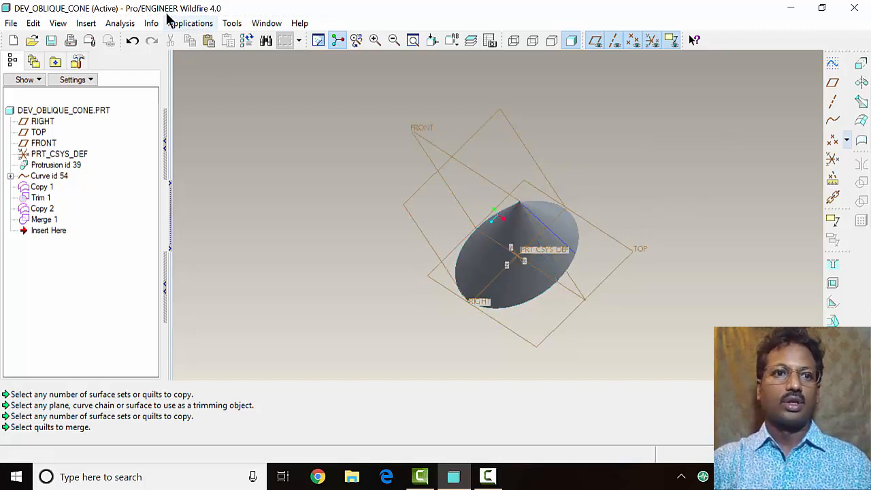
{"action": "left_click", "coordinate": [85, 23]}
{"action": "mouse_move", "coordinate": [302, 39]}
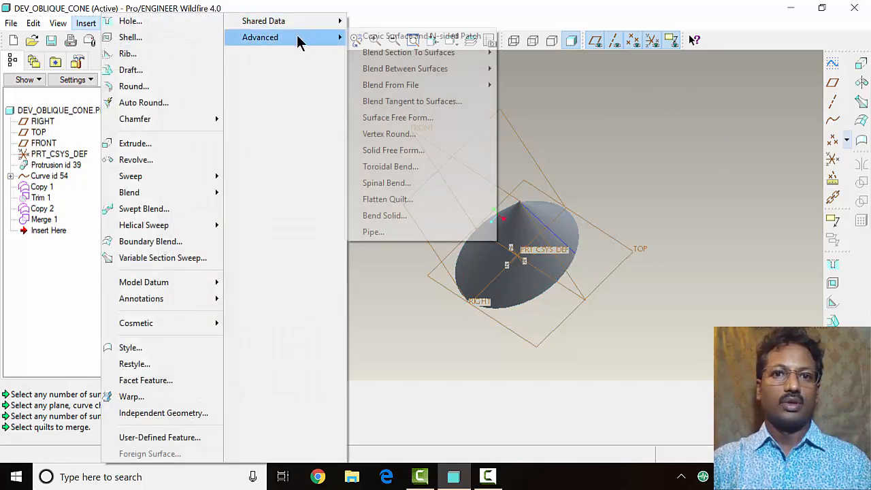
{"action": "left_click", "coordinate": [409, 196]}
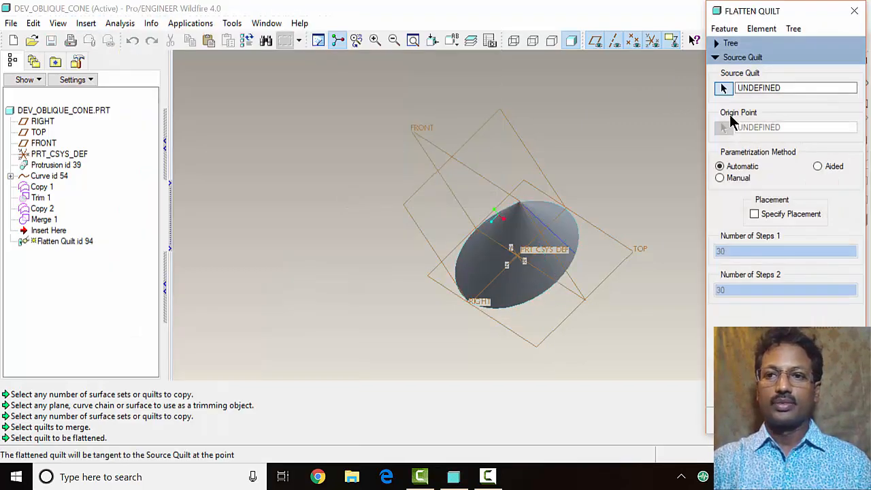
{"action": "left_click", "coordinate": [724, 88]}
{"action": "left_click", "coordinate": [501, 272]}
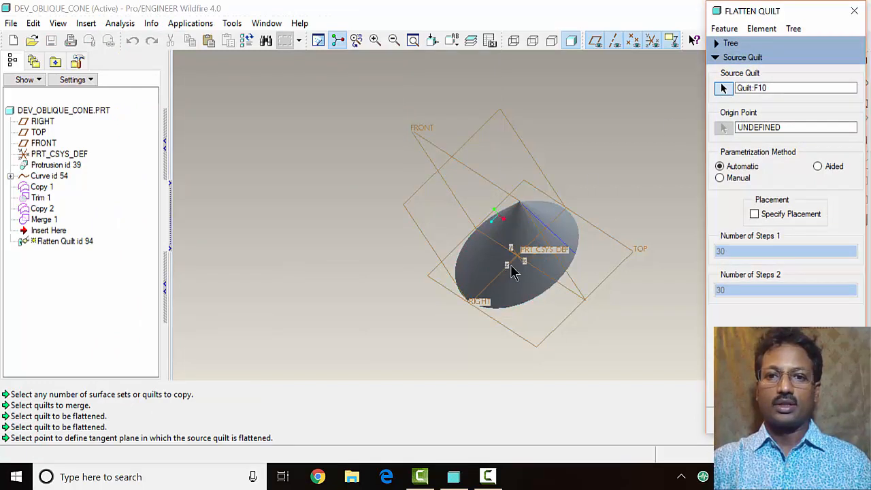
- Define the origin point as a new datum point on the merged quilt's base edge, at offset ratio 0 from the edge's other end
{"action": "left_click", "coordinate": [724, 128]}
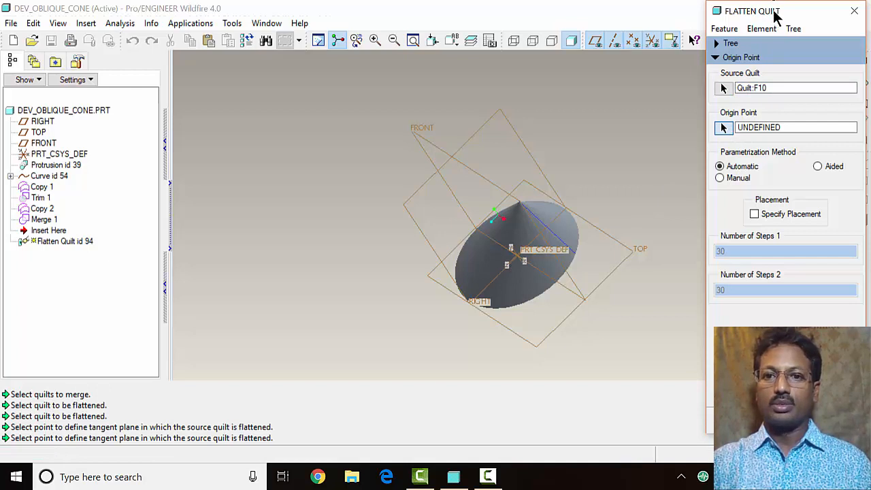
{"action": "left_click_drag", "start_coordinate": [776, 13], "coordinate": [674, 16]}
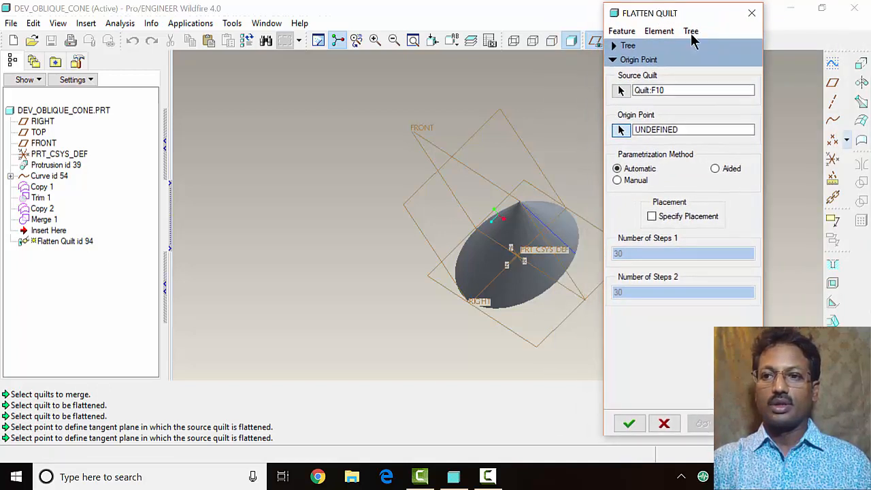
{"action": "left_click", "coordinate": [834, 143]}
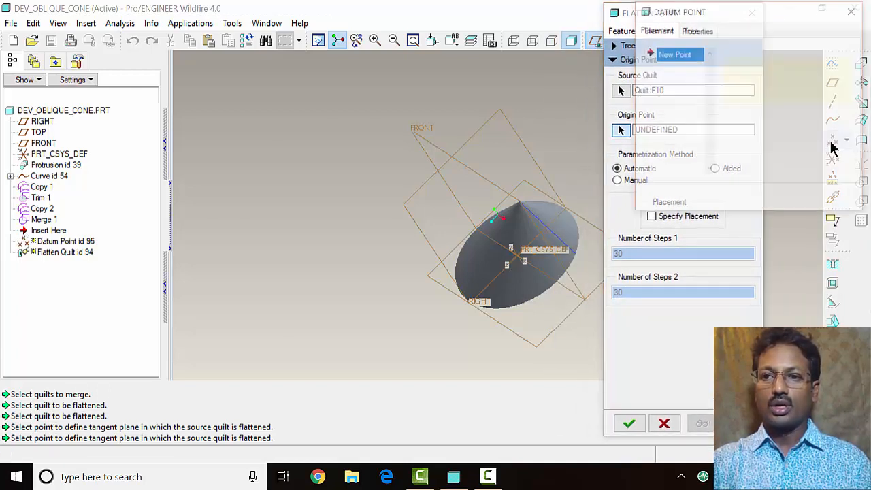
{"action": "left_click", "coordinate": [528, 301]}
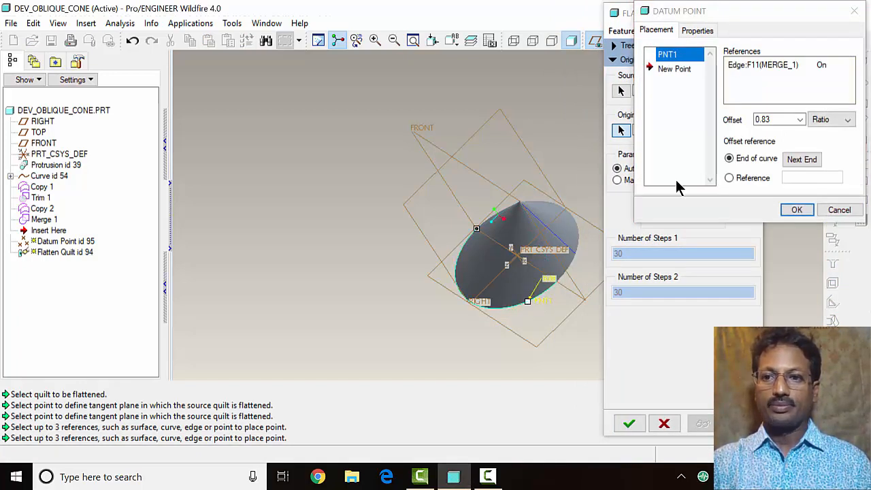
{"action": "left_click", "coordinate": [801, 158]}
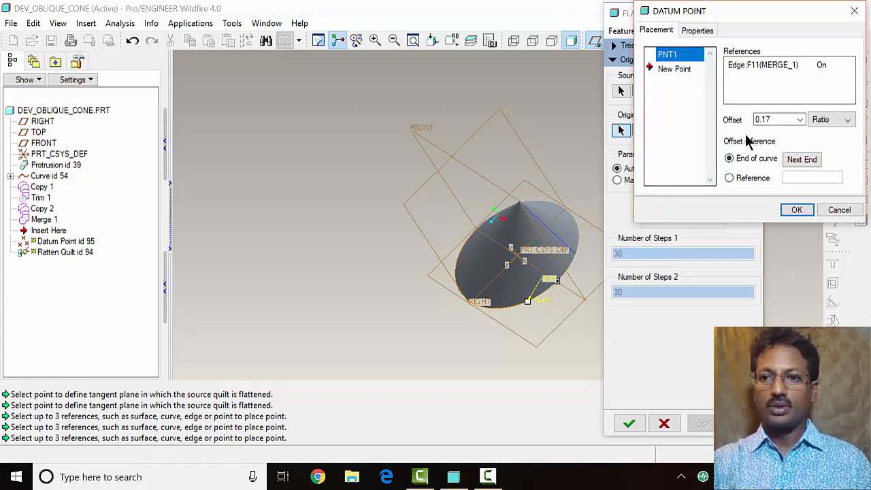
{"action": "left_click", "coordinate": [761, 119]}
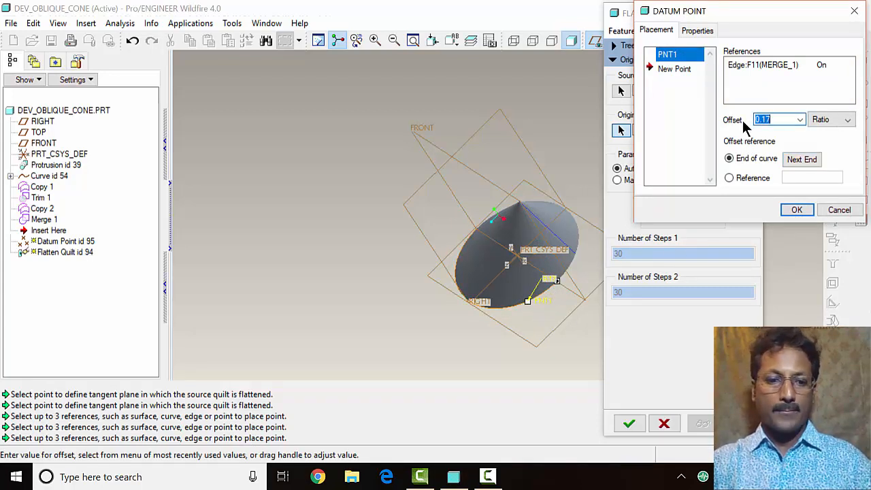
{"action": "type", "text": "0"}
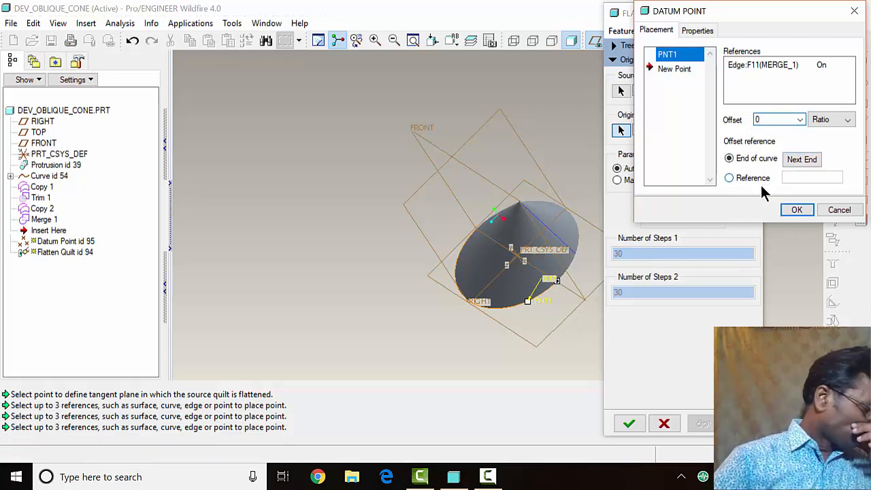
{"action": "left_click", "coordinate": [796, 211]}
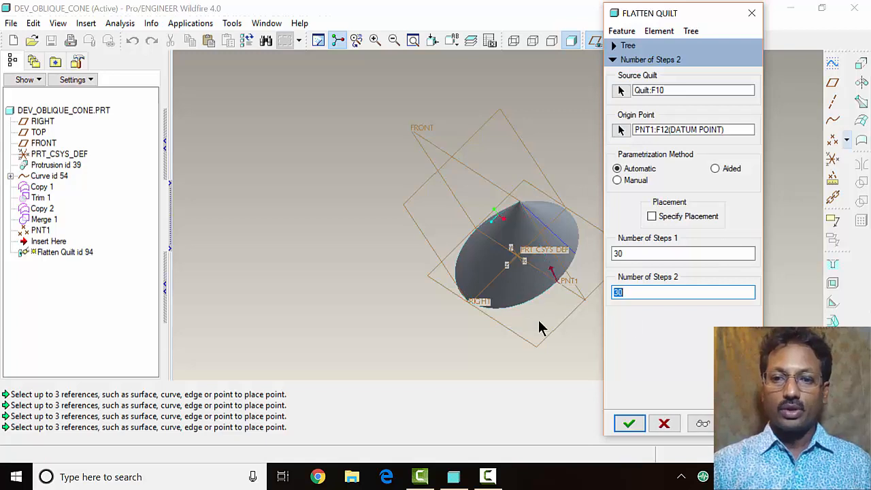
- Preview the flattened quilt with automatic parametrization and complete the feature
{"action": "middle_click_drag", "start_coordinate": [539, 321], "coordinate": [550, 295]}
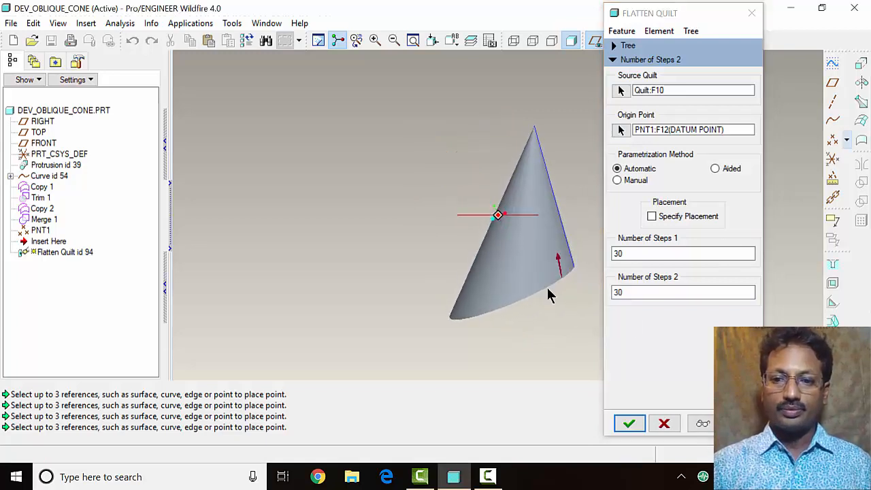
{"action": "left_click", "coordinate": [701, 424]}
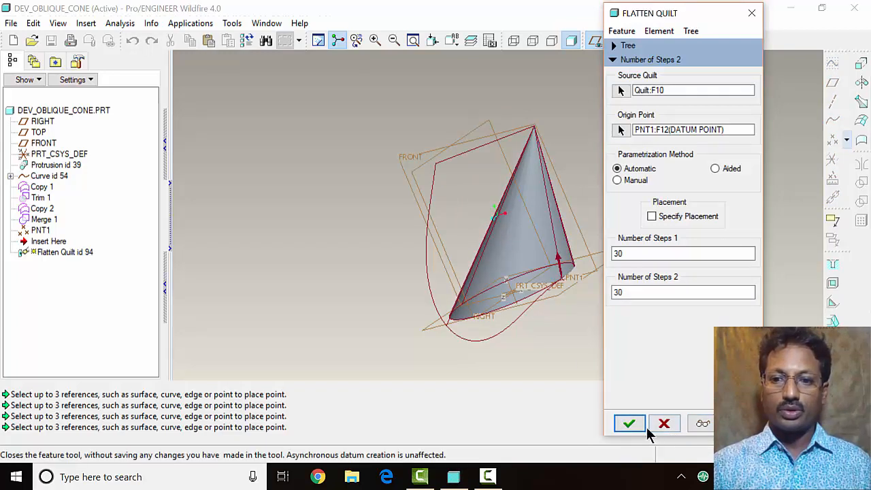
{"action": "mouse_move", "coordinate": [573, 277]}
{"action": "middle_mouse_down"}
{"action": "mouse_move", "coordinate": [566, 294]}
{"action": "mouse_move", "coordinate": [574, 292]}
{"action": "mouse_move", "coordinate": [562, 253]}
{"action": "mouse_move", "coordinate": [520, 259]}
{"action": "mouse_move", "coordinate": [613, 246]}
{"action": "mouse_move", "coordinate": [527, 277]}
{"action": "mouse_move", "coordinate": [583, 274]}
{"action": "mouse_move", "coordinate": [570, 241]}
{"action": "mouse_move", "coordinate": [580, 274]}
{"action": "middle_mouse_up"}
{"action": "left_click", "coordinate": [38, 259]}
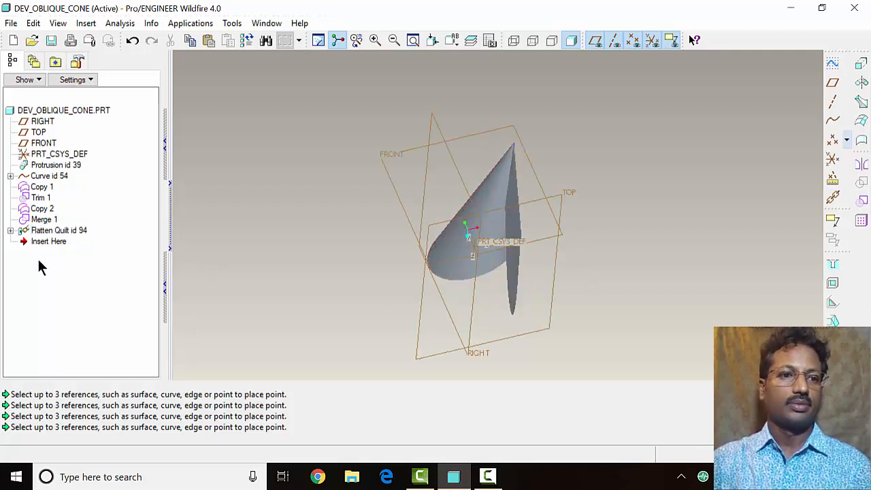
{"action": "left_click_drag", "start_coordinate": [50, 239], "coordinate": [53, 228]}
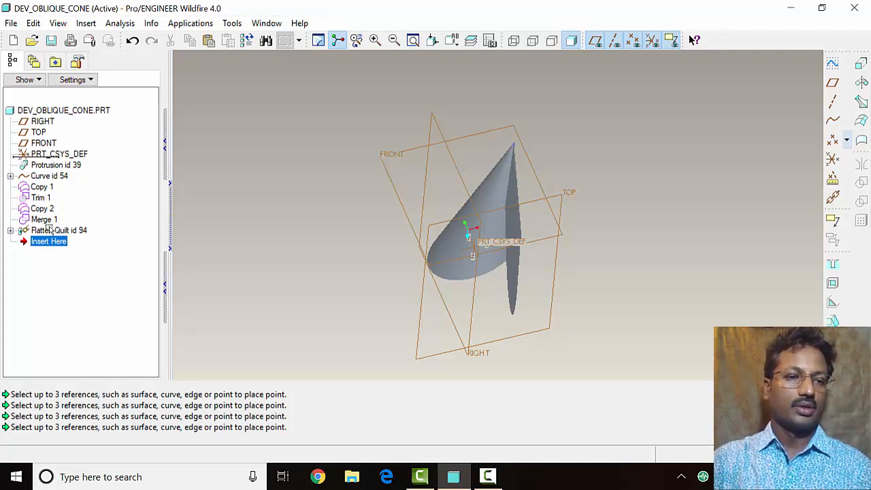
{"action": "left_click_drag", "start_coordinate": [49, 230], "coordinate": [53, 227]}
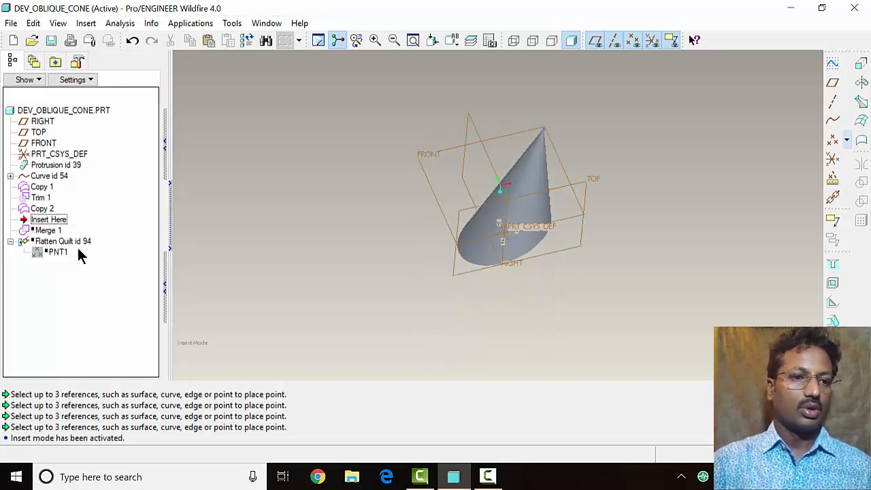
{"action": "left_click_drag", "start_coordinate": [57, 219], "coordinate": [73, 255]}
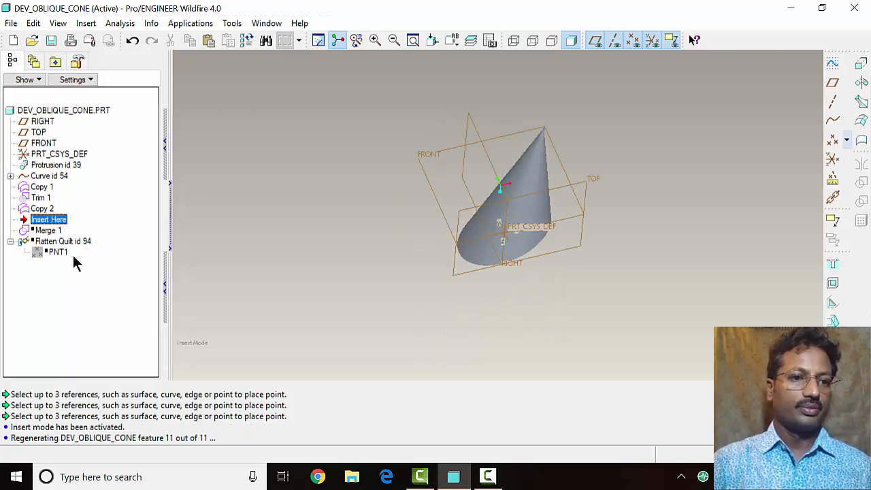
{"action": "left_click", "coordinate": [73, 241]}
{"action": "right_click", "coordinate": [73, 241]}
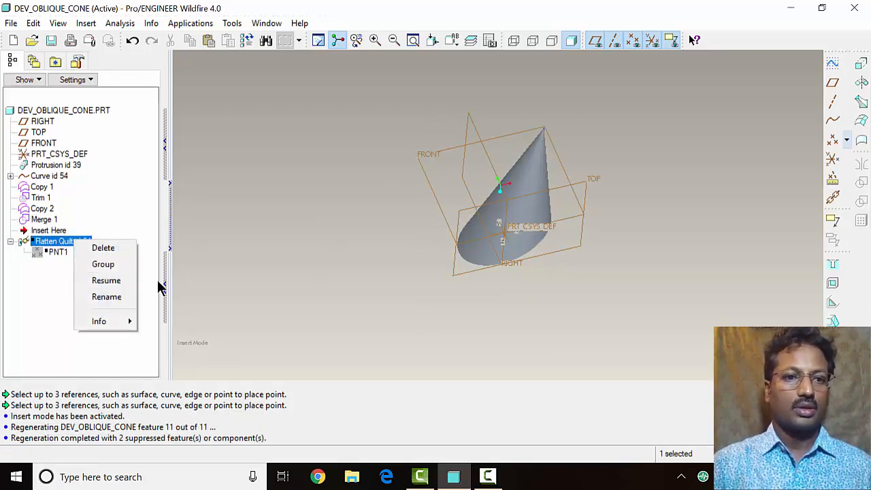
{"action": "left_click", "coordinate": [231, 227]}
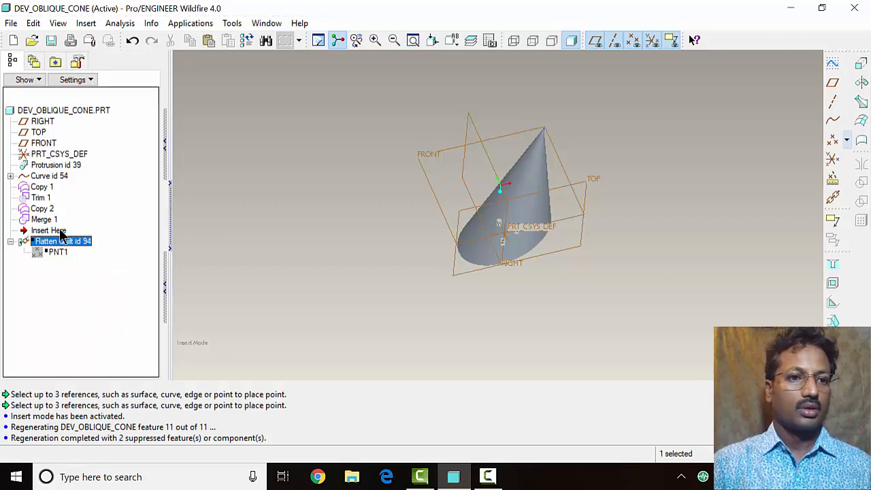
{"action": "left_click_drag", "start_coordinate": [61, 235], "coordinate": [61, 266]}
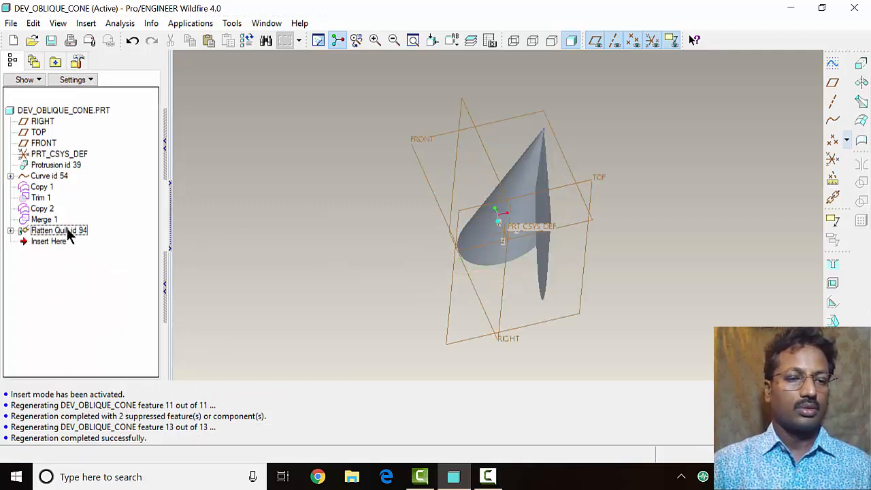
- Redefine the Flatten Quilt feature and enable its option to specify the placement
{"action": "right_click", "coordinate": [67, 228]}
{"action": "left_click", "coordinate": [158, 319]}
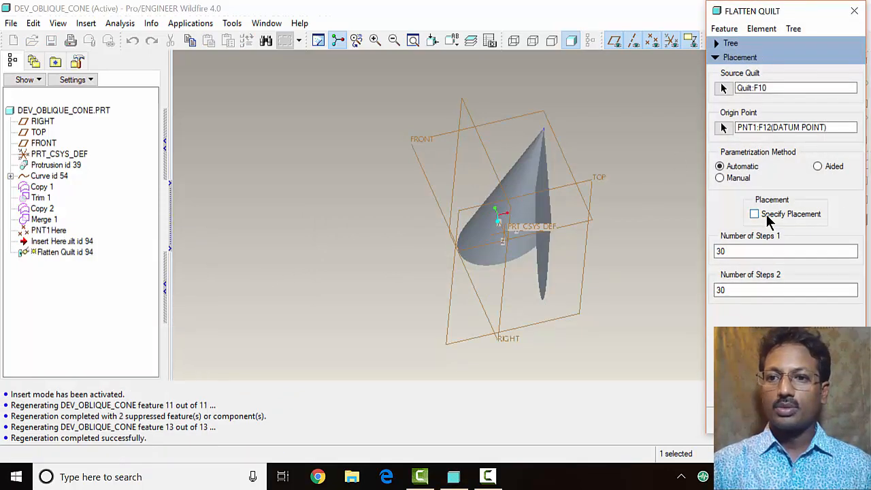
{"action": "left_click", "coordinate": [767, 215]}
- Define the placement coordinate system as a new one offset from PRT_CSYS_DEF by 100 in X
{"action": "left_click", "coordinate": [724, 251]}
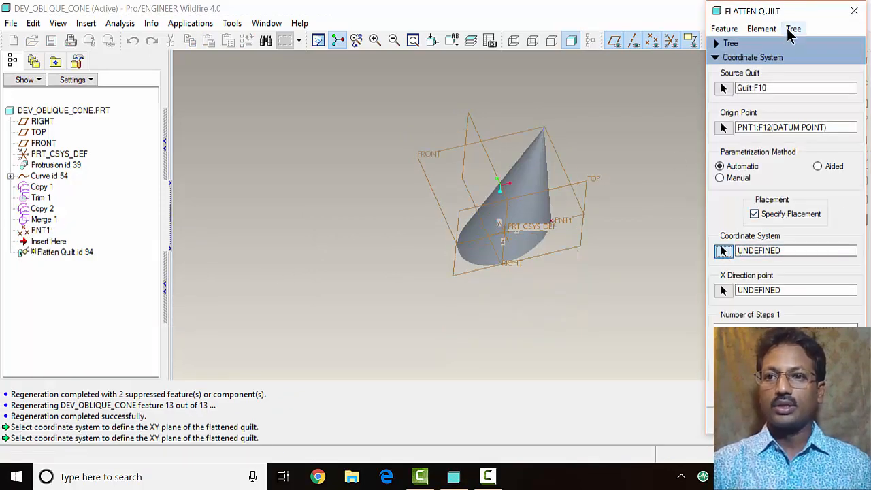
{"action": "left_click_drag", "start_coordinate": [789, 11], "coordinate": [280, 82]}
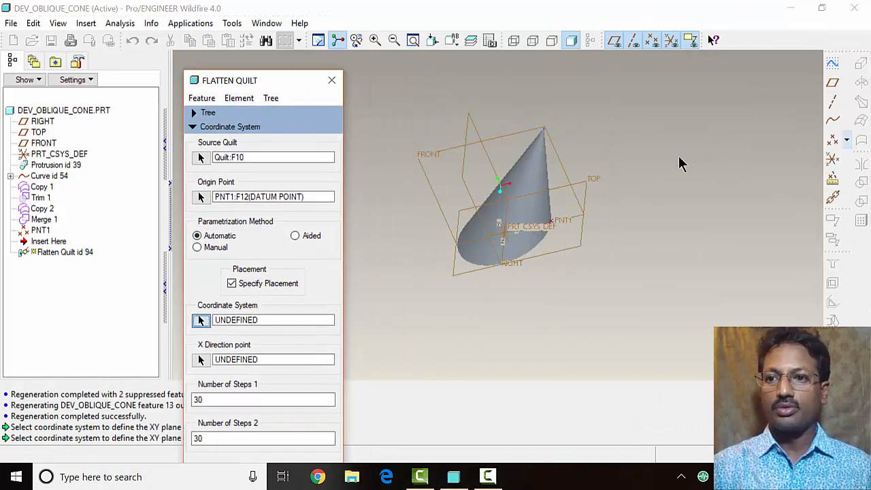
{"action": "left_click", "coordinate": [833, 161]}
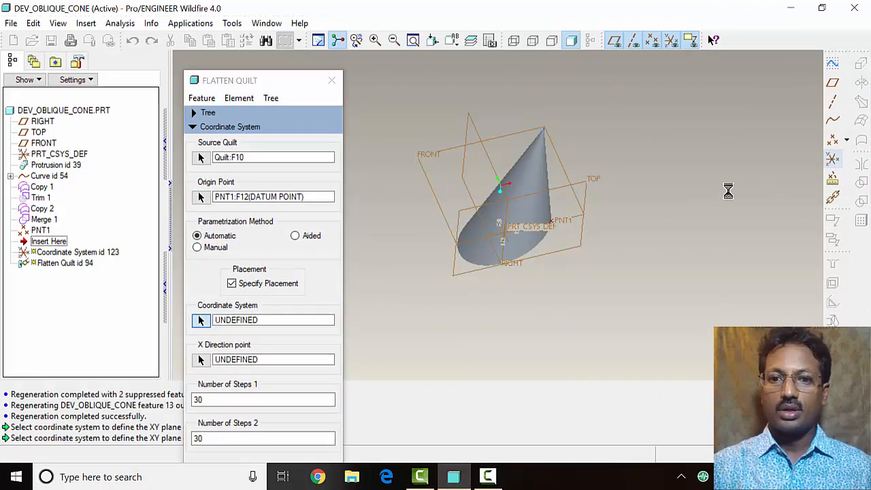
{"action": "left_click", "coordinate": [518, 229]}
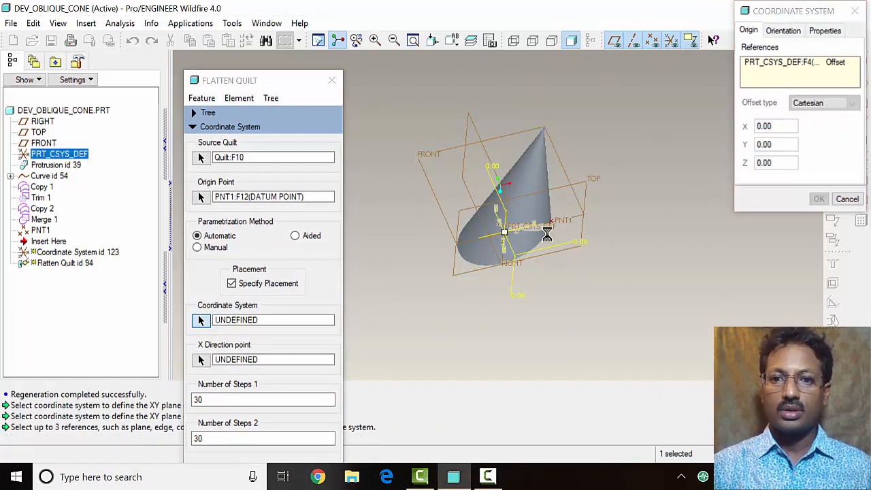
{"action": "double_click", "coordinate": [786, 127]}
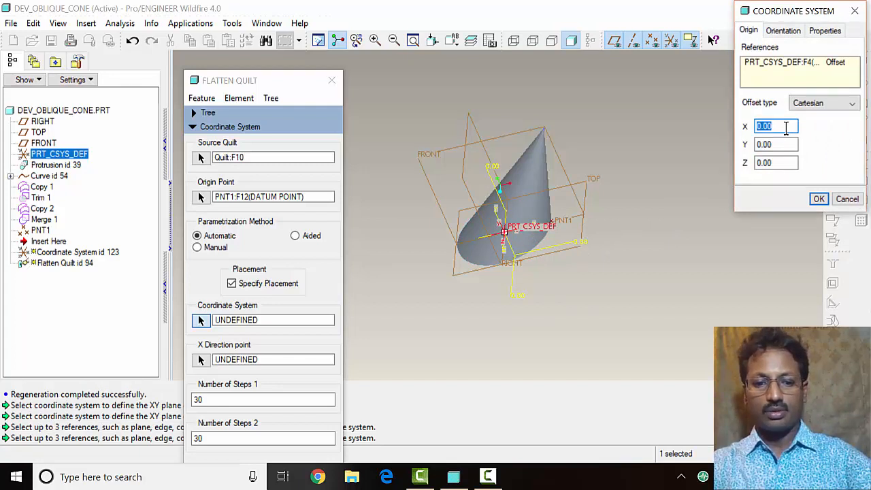
{"action": "type", "text": "5"}
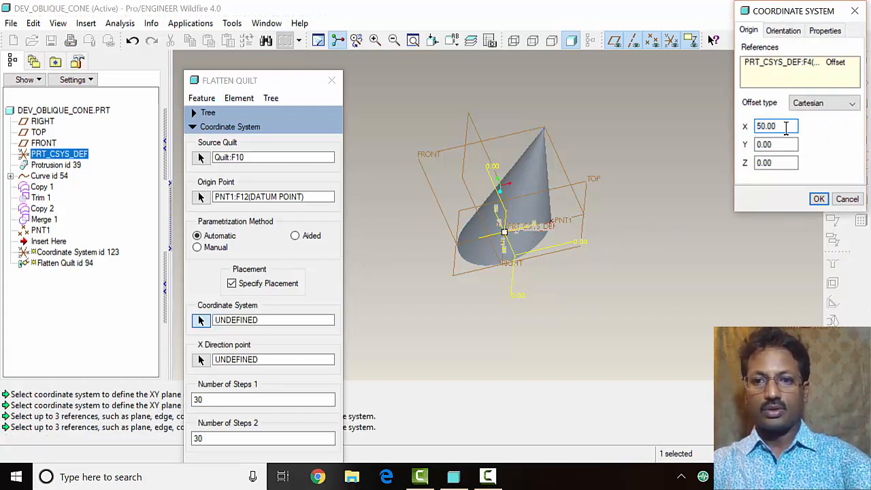
{"action": "middle_click_drag", "start_coordinate": [607, 252], "coordinate": [640, 228]}
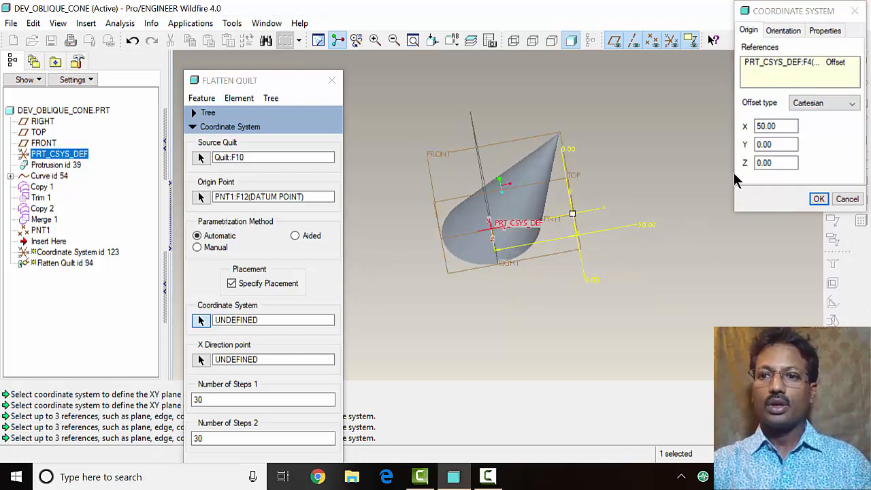
{"action": "double_click", "coordinate": [776, 126]}
{"action": "type", "text": "1"}
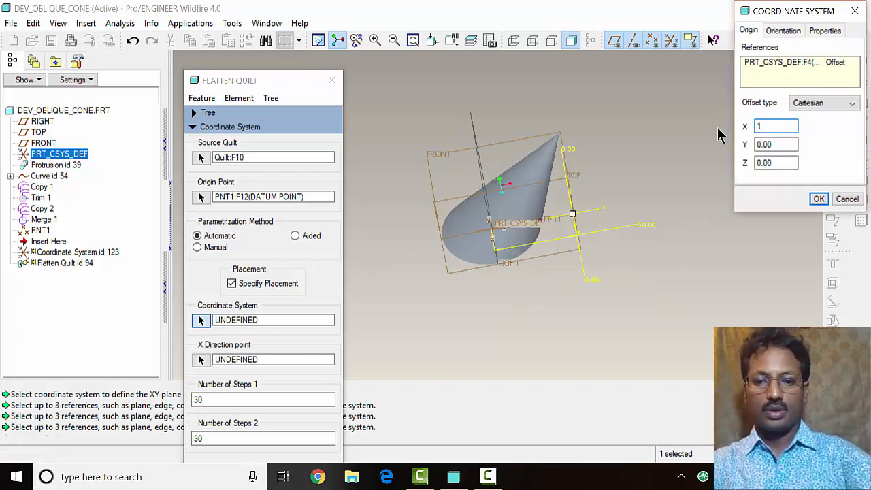
{"action": "left_click", "coordinate": [819, 199]}
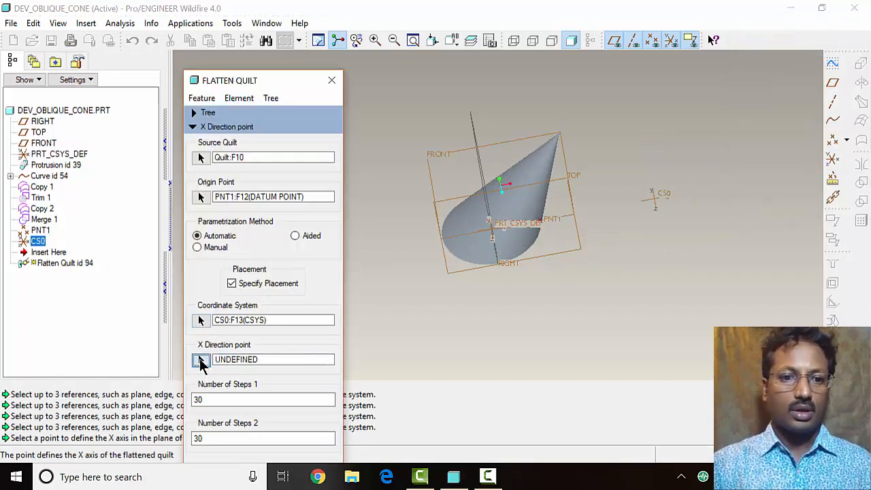
- Define the X direction point as a new datum point on the merged quilt's base edge, at offset ratio about 0.17 from the edge's other end
{"action": "left_click", "coordinate": [202, 361]}
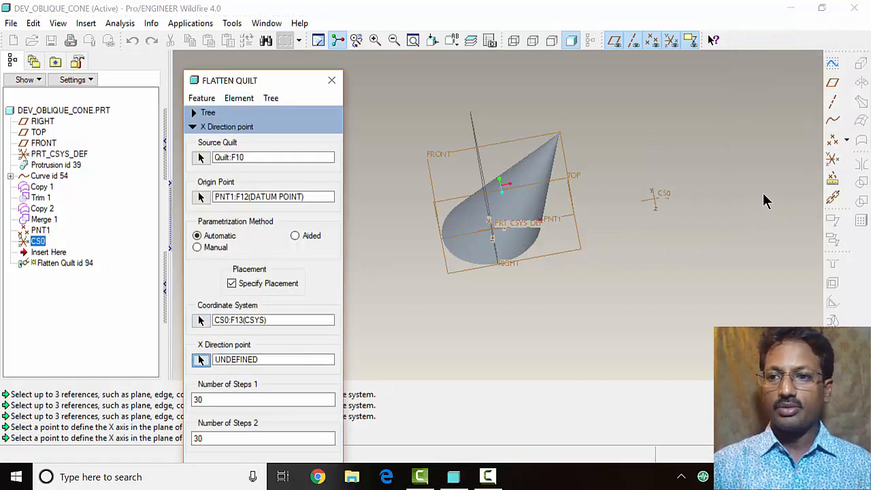
{"action": "left_click", "coordinate": [833, 140]}
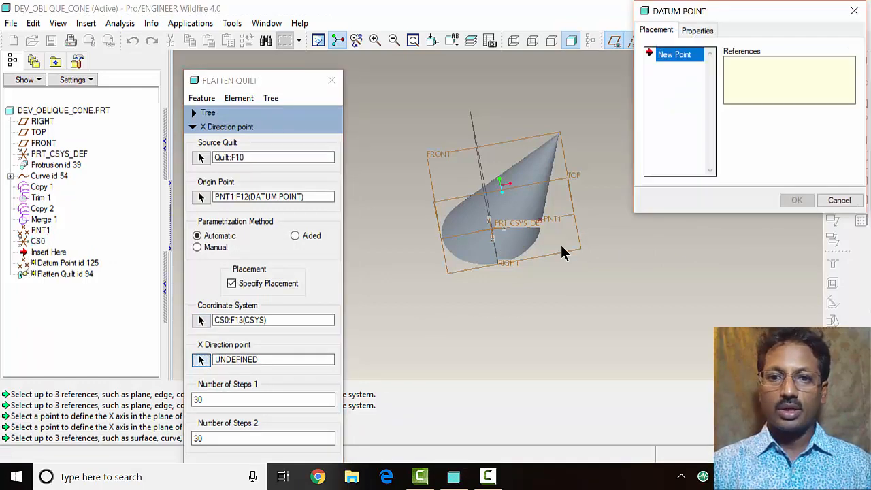
{"action": "left_click", "coordinate": [538, 239]}
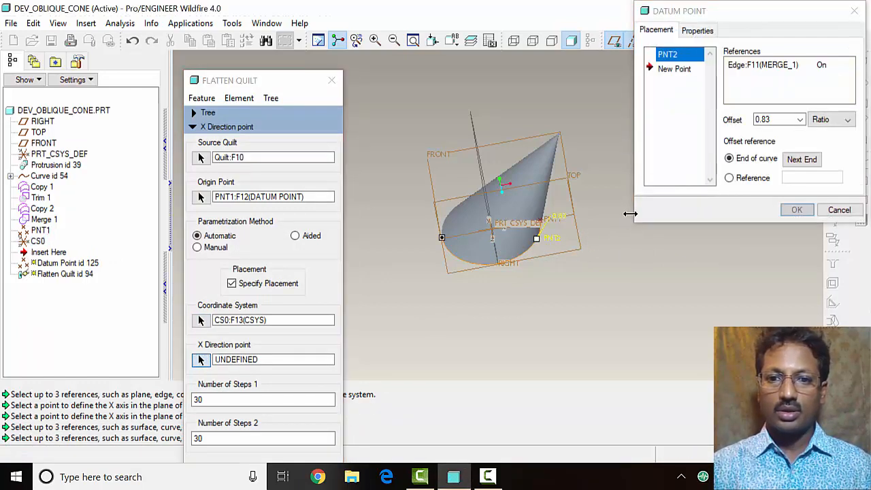
{"action": "left_click", "coordinate": [812, 159]}
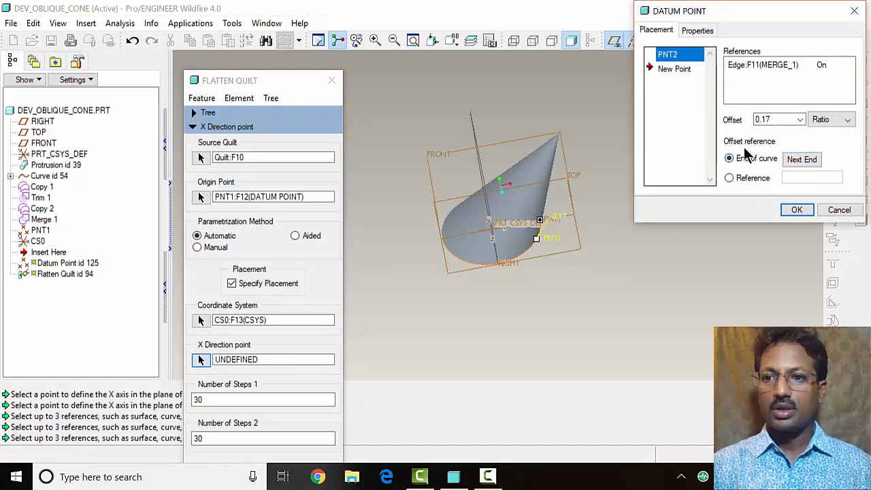
{"action": "left_click", "coordinate": [800, 208]}
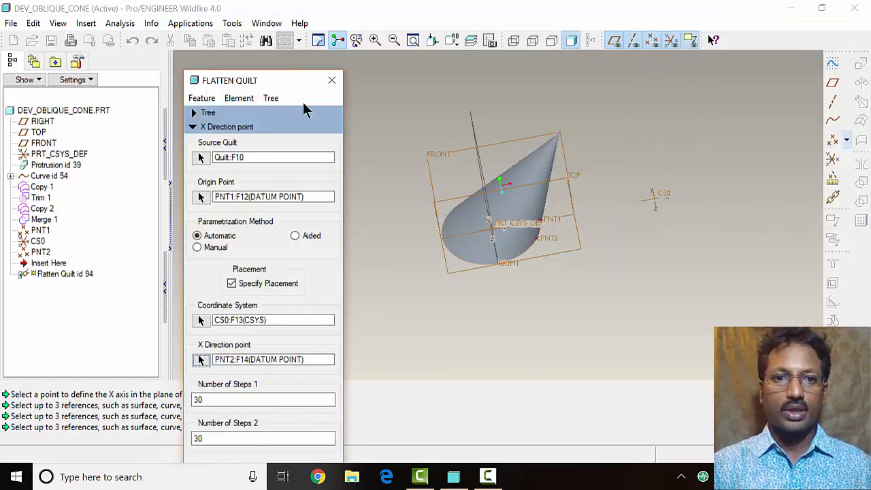
- Preview the flattened quilt at its specified placement and complete the redefined feature
{"action": "left_click_drag", "start_coordinate": [278, 84], "coordinate": [212, 17]}
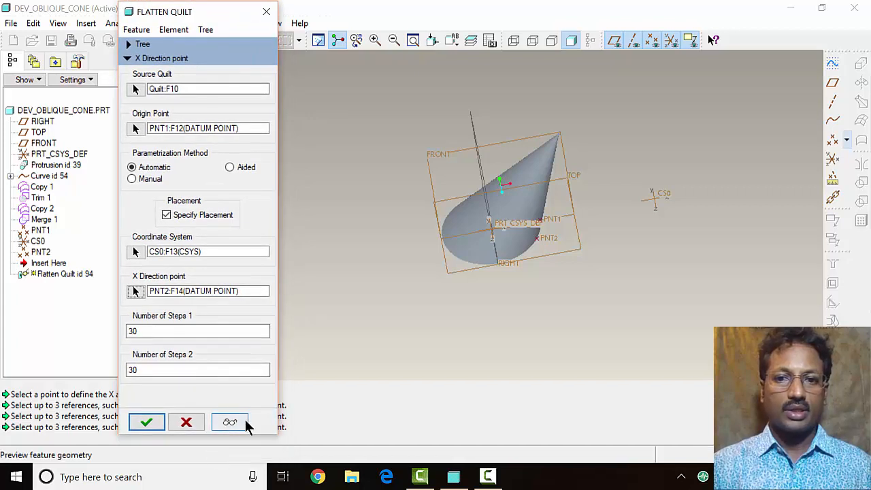
{"action": "left_click", "coordinate": [228, 423]}
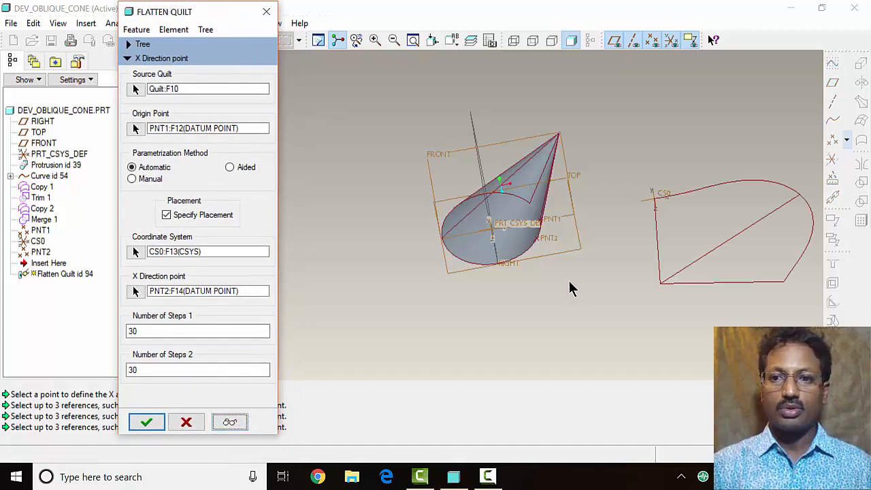
{"action": "mouse_move", "coordinate": [569, 274]}
{"action": "middle_mouse_down"}
{"action": "mouse_move", "coordinate": [580, 251]}
{"action": "mouse_move", "coordinate": [566, 271]}
{"action": "mouse_move", "coordinate": [547, 259]}
{"action": "mouse_move", "coordinate": [544, 275]}
{"action": "middle_mouse_up"}
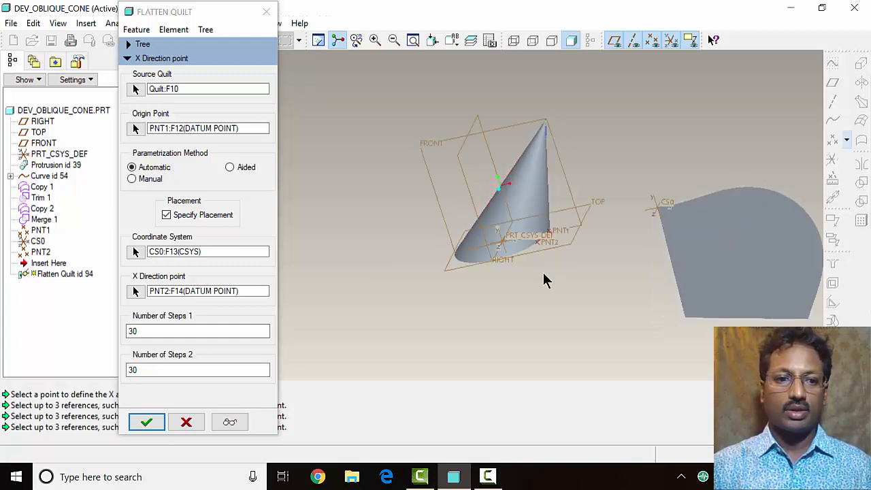
{"action": "left_click", "coordinate": [151, 424]}
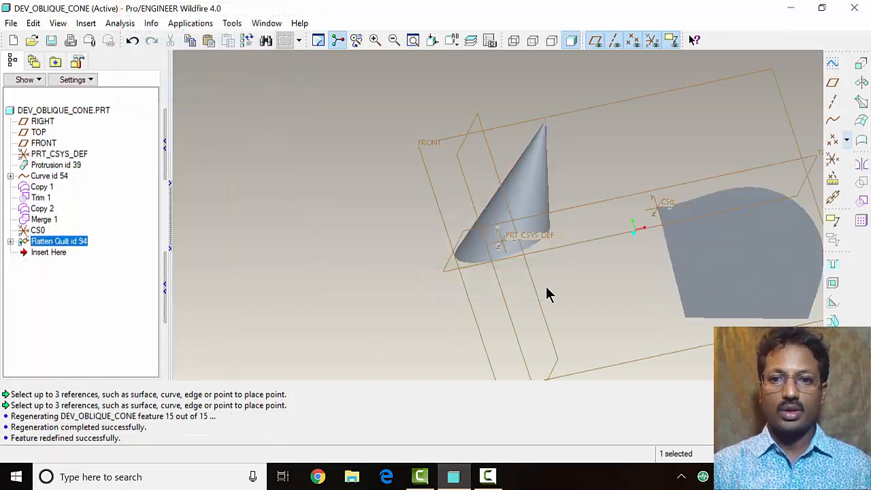
- Redefine the orientation of coordinate system CS0 by rotating it 180 degrees about X
{"action": "mouse_move", "coordinate": [622, 288]}
{"action": "middle_mouse_down"}
{"action": "mouse_move", "coordinate": [624, 264]}
{"action": "mouse_move", "coordinate": [622, 296]}
{"action": "mouse_move", "coordinate": [635, 252]}
{"action": "mouse_move", "coordinate": [617, 265]}
{"action": "mouse_move", "coordinate": [637, 273]}
{"action": "mouse_move", "coordinate": [644, 258]}
{"action": "mouse_move", "coordinate": [635, 290]}
{"action": "middle_mouse_up"}
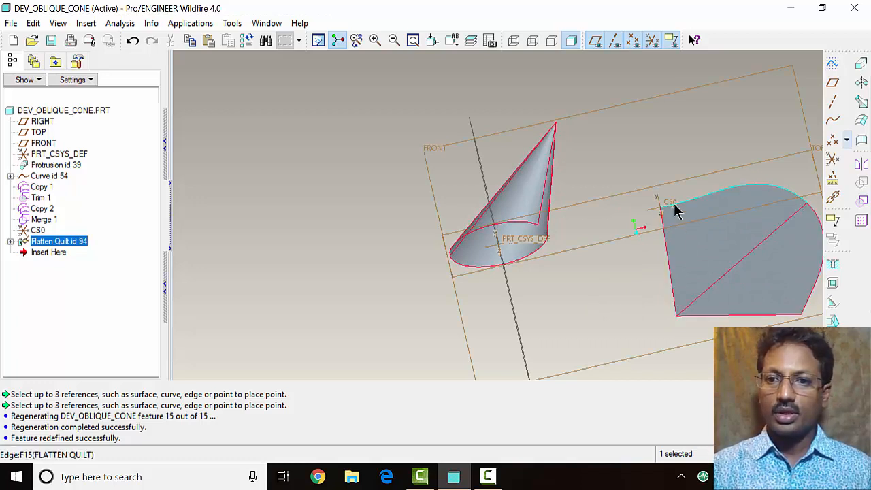
{"action": "middle_click_drag", "start_coordinate": [663, 235], "coordinate": [674, 224]}
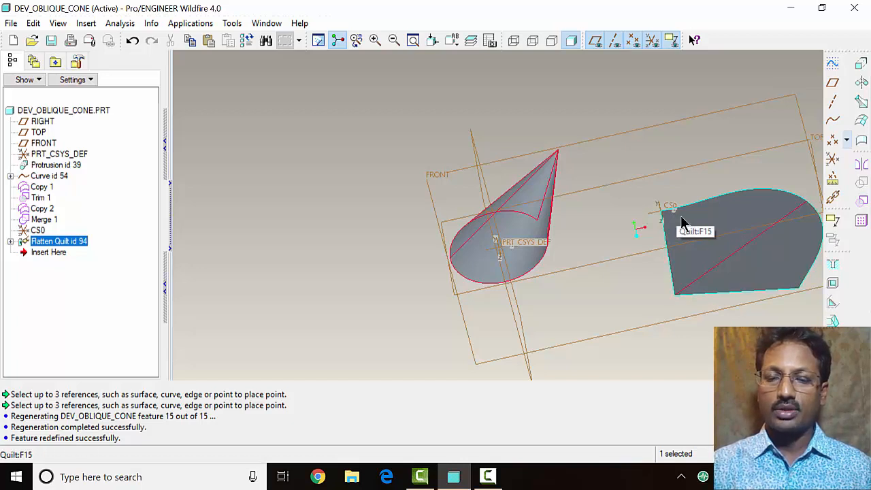
{"action": "mouse_move", "coordinate": [681, 215]}
{"action": "middle_mouse_down"}
{"action": "mouse_move", "coordinate": [608, 264]}
{"action": "mouse_move", "coordinate": [603, 243]}
{"action": "mouse_move", "coordinate": [605, 252]}
{"action": "mouse_move", "coordinate": [684, 212]}
{"action": "middle_mouse_up"}
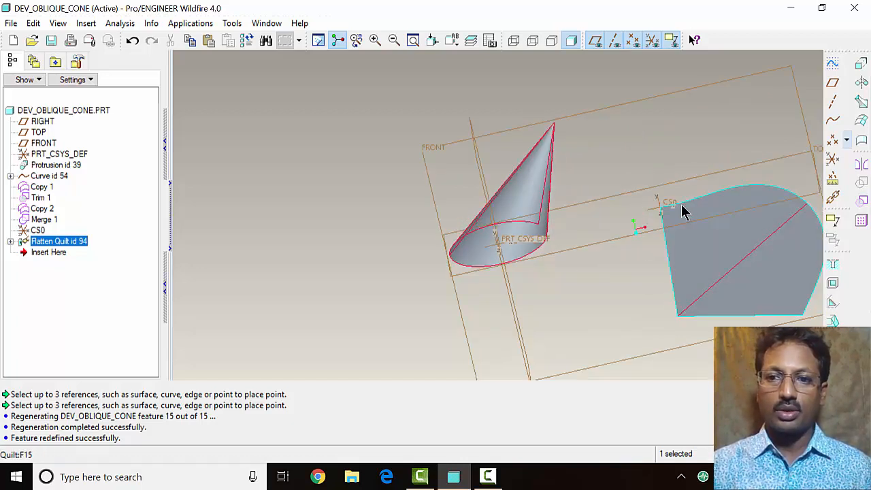
{"action": "left_click", "coordinate": [39, 231]}
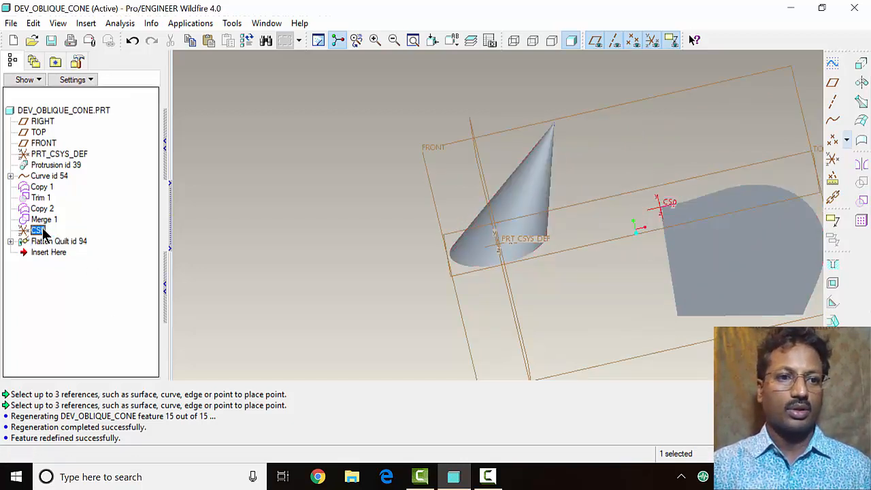
{"action": "right_click", "coordinate": [43, 230]}
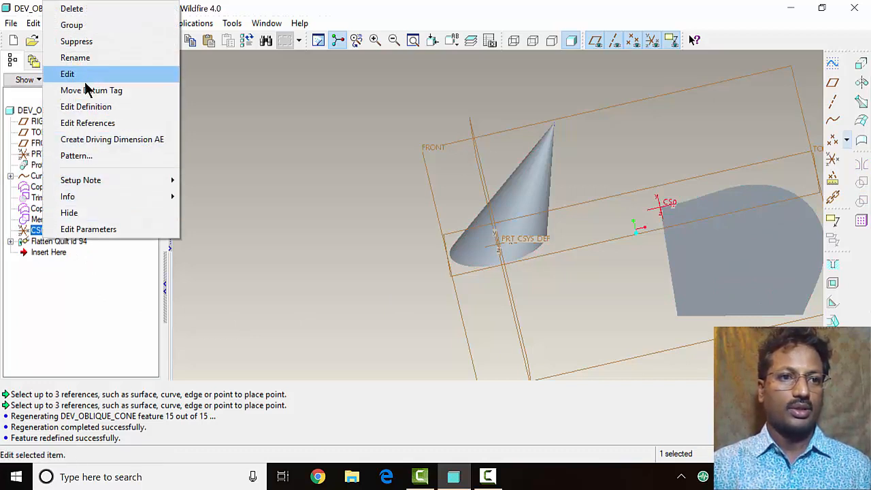
{"action": "left_click", "coordinate": [98, 106]}
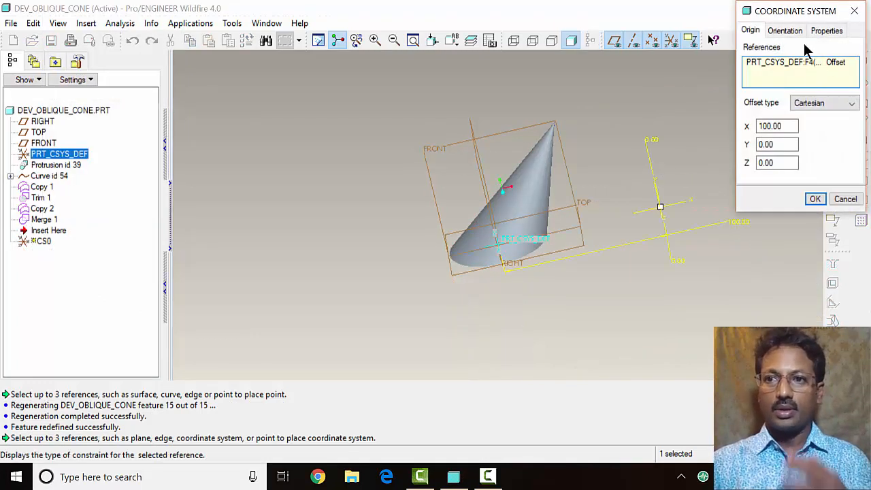
{"action": "left_click", "coordinate": [785, 31]}
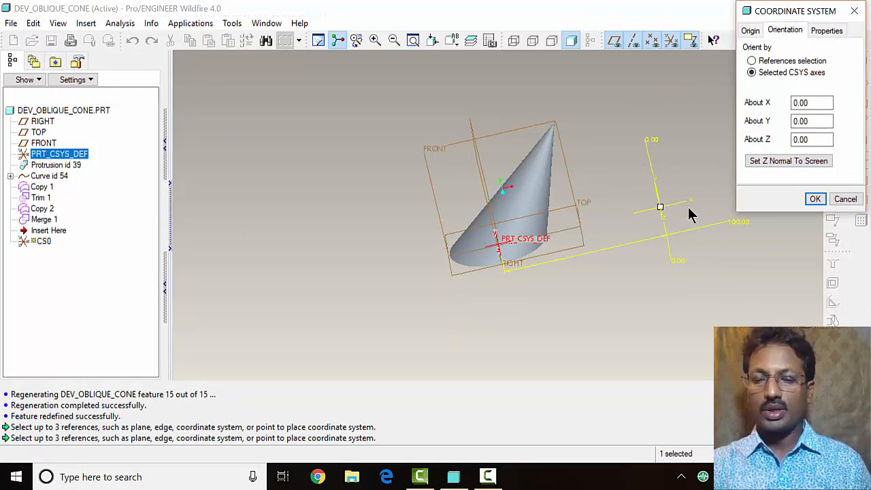
{"action": "double_click", "coordinate": [819, 103]}
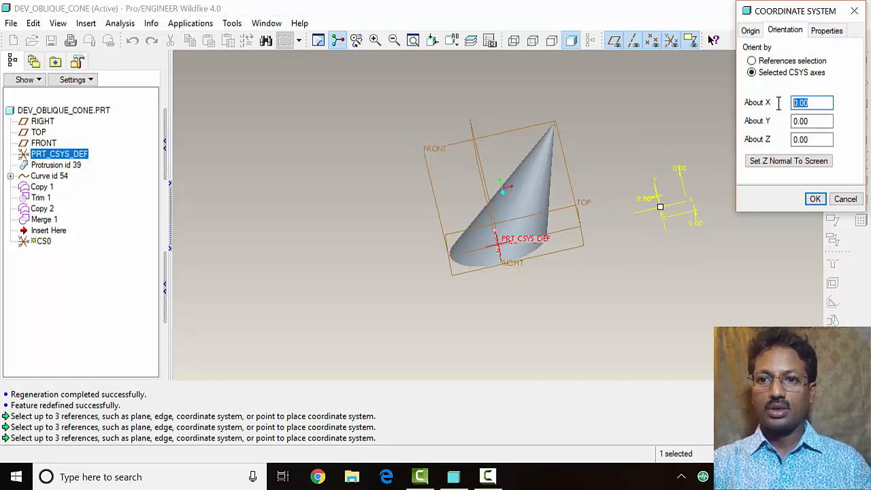
{"action": "type", "text": "1"}
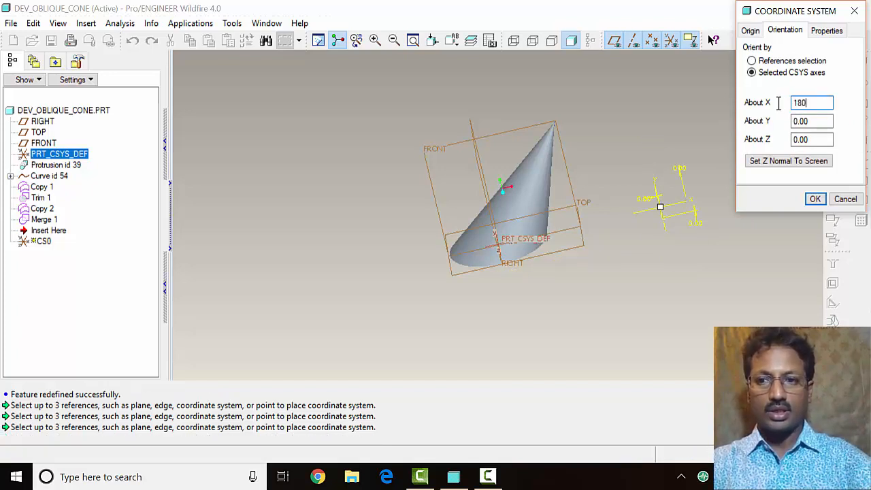
{"action": "type", "text": "80"}
{"action": "left_click", "coordinate": [813, 120]}
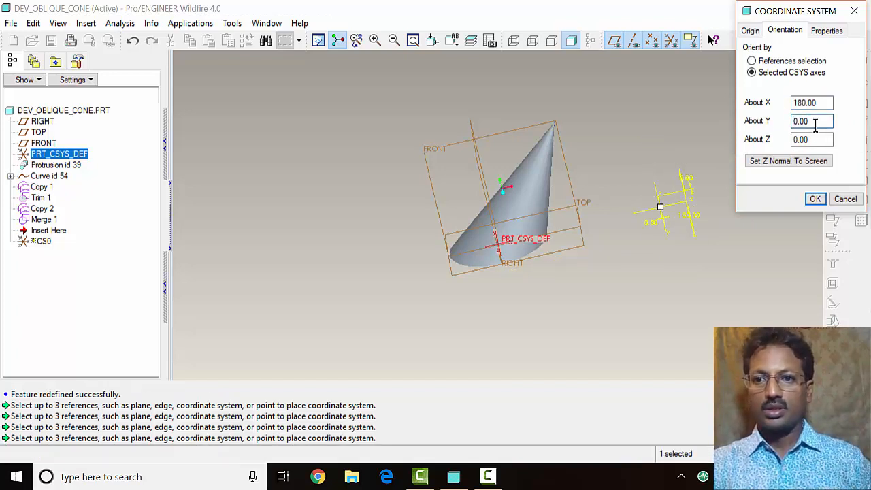
{"action": "left_click", "coordinate": [814, 199]}
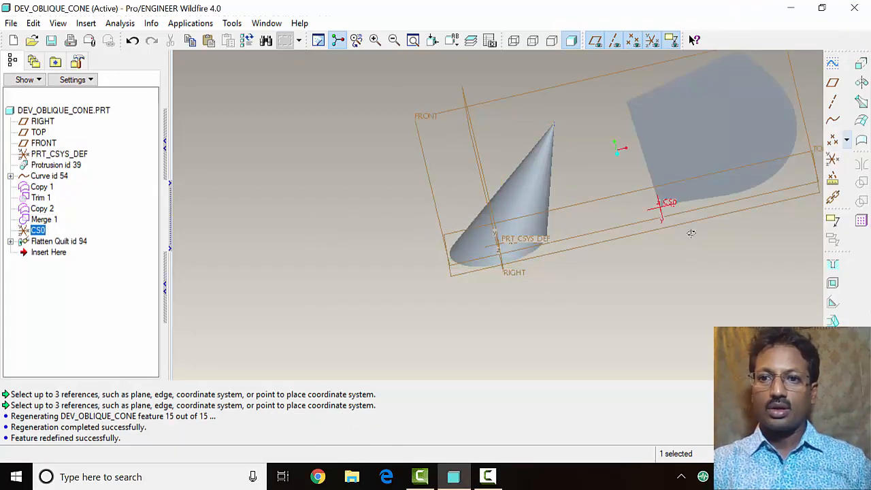
{"action": "middle_click_drag", "start_coordinate": [698, 208], "coordinate": [688, 241]}
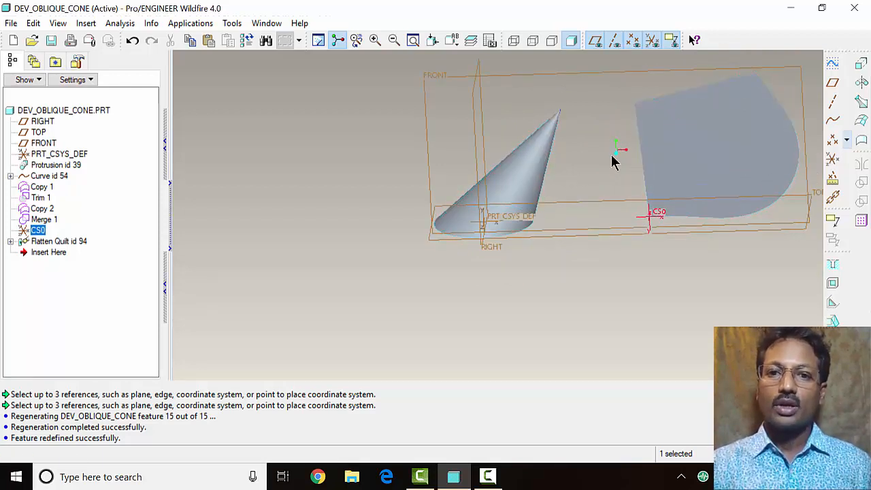
{"action": "mouse_move", "coordinate": [527, 204]}
{"action": "middle_mouse_down"}
{"action": "mouse_move", "coordinate": [497, 200]}
{"action": "mouse_move", "coordinate": [537, 189]}
{"action": "middle_mouse_up"}
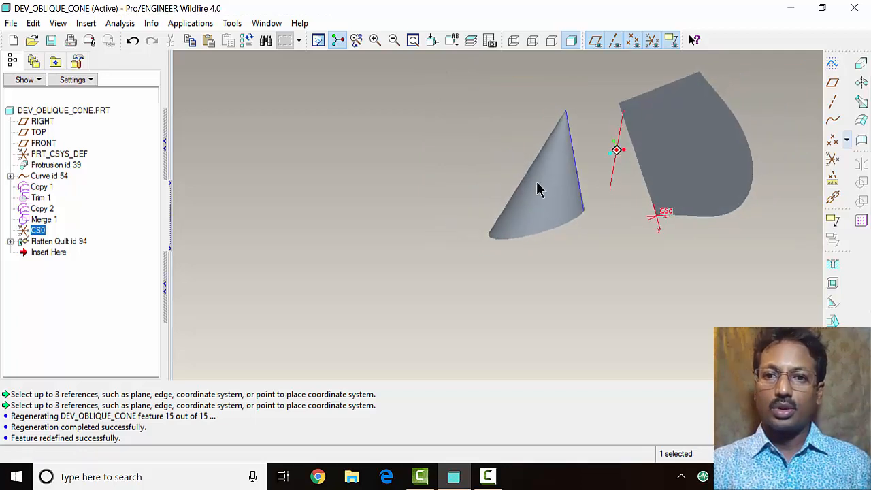
{"action": "middle_click_drag", "start_coordinate": [582, 214], "coordinate": [605, 195]}
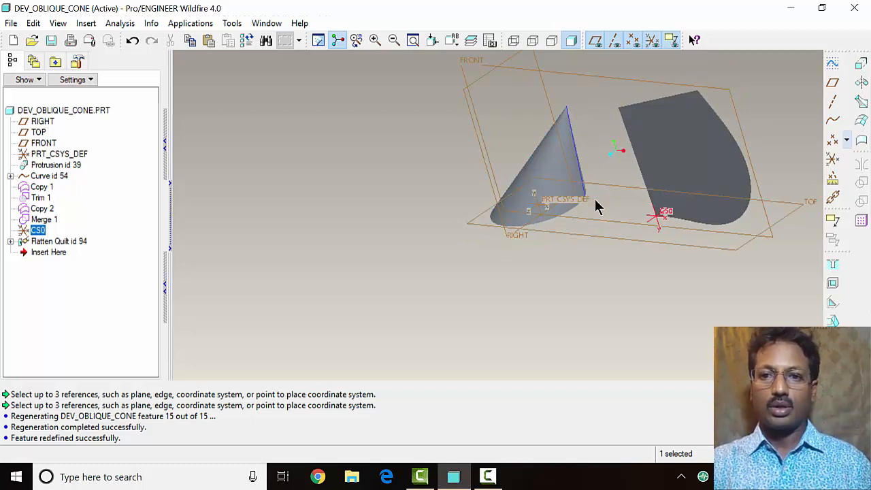
{"action": "left_click", "coordinate": [598, 206]}
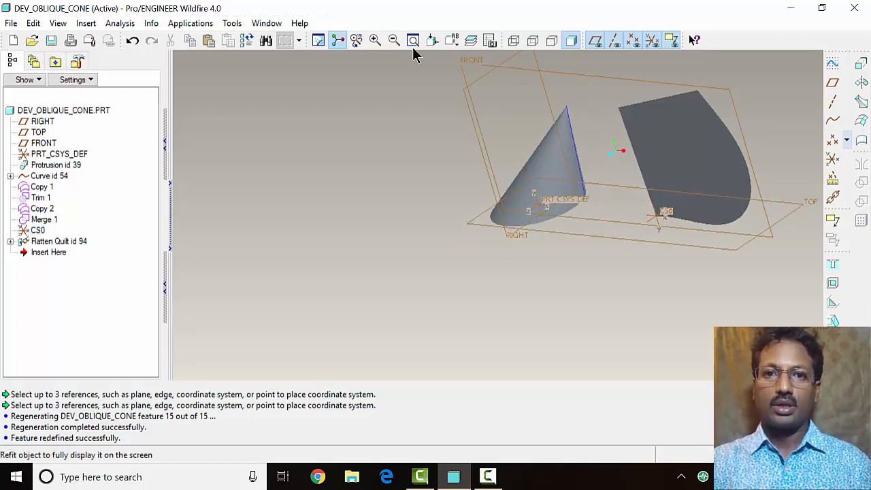
{"action": "left_click", "coordinate": [377, 43]}
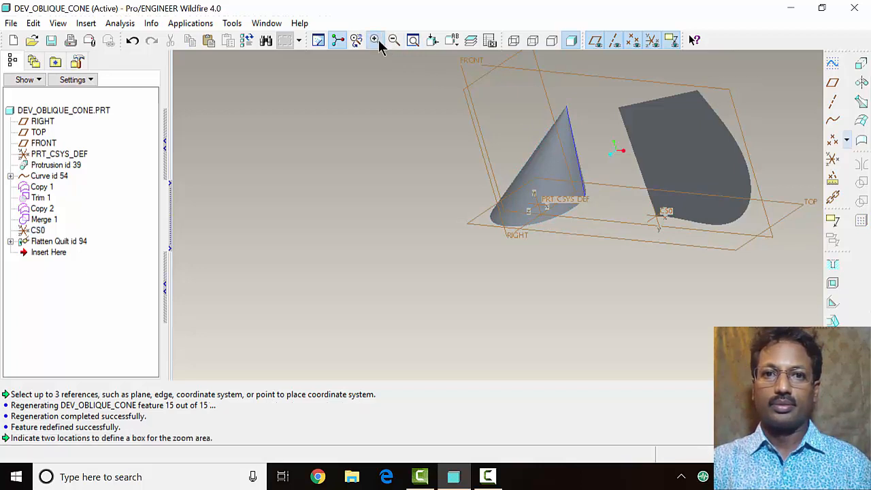
- Redefine datum point PNT0 of the seam curve with an offset ratio of 0.017 along the cone's base edge
{"action": "left_click", "coordinate": [574, 180]}
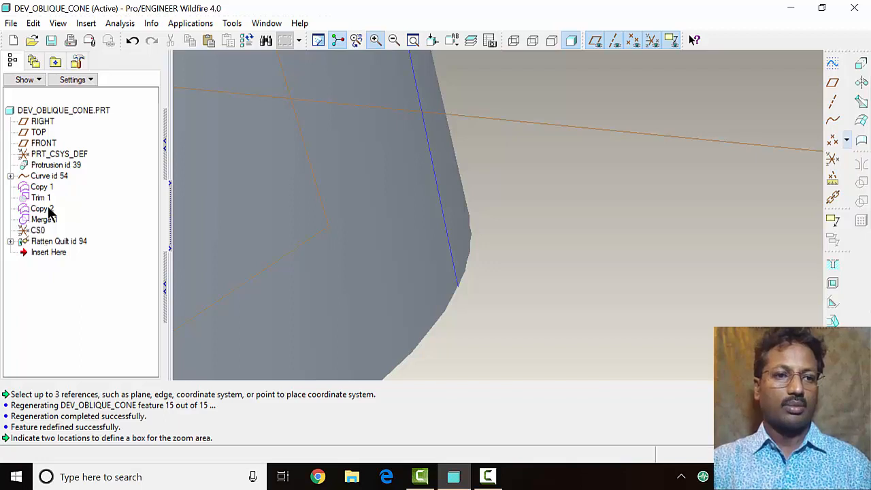
{"action": "left_click", "coordinate": [10, 175]}
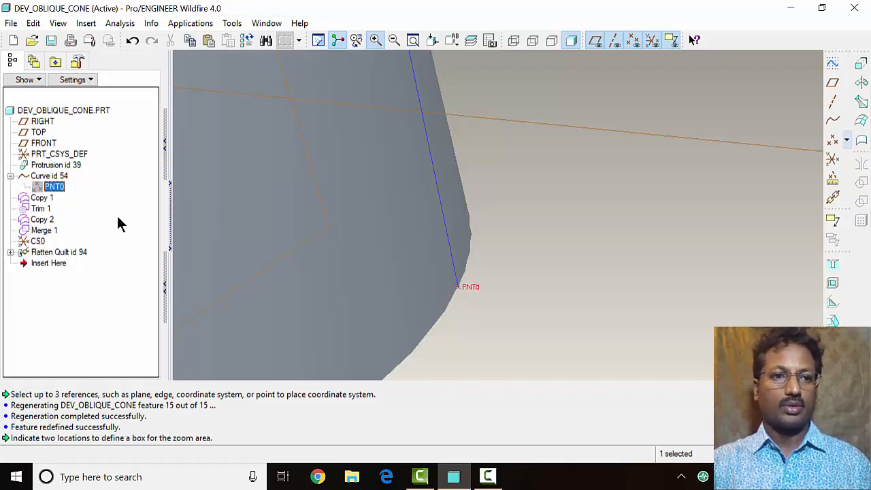
{"action": "right_click", "coordinate": [54, 189]}
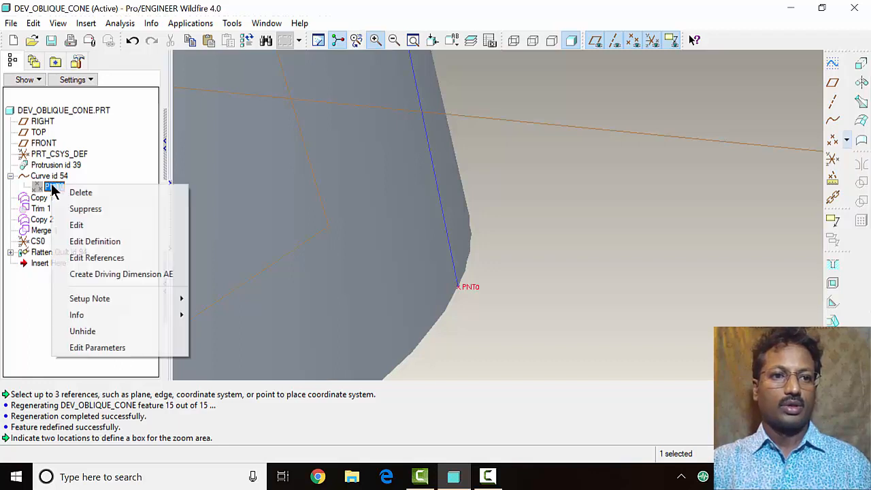
{"action": "left_click", "coordinate": [103, 241]}
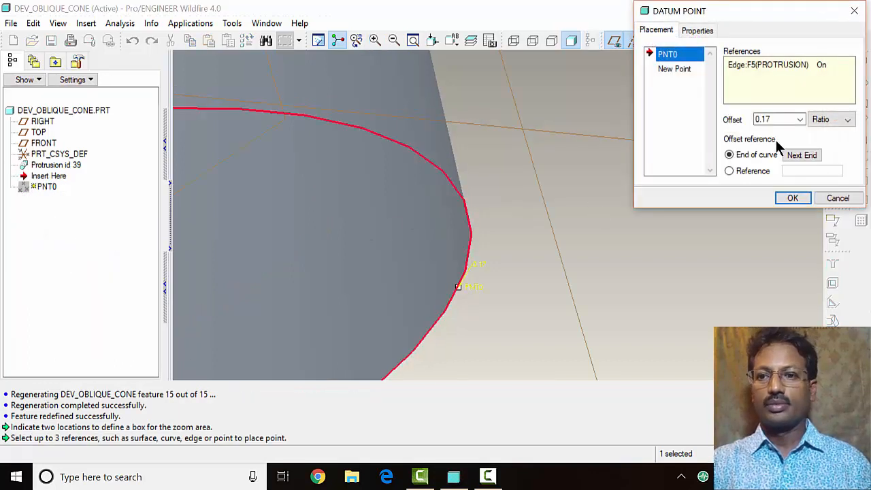
{"action": "double_click", "coordinate": [779, 119]}
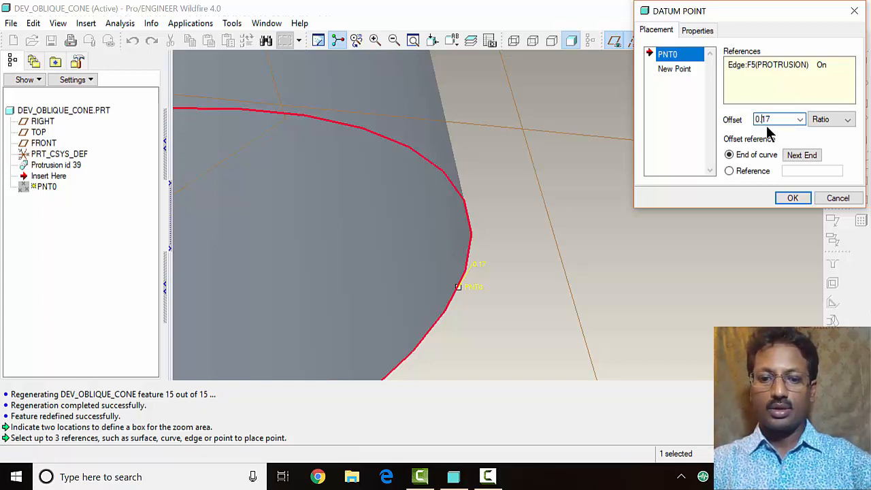
{"action": "type", "text": "0"}
{"action": "left_click", "coordinate": [782, 123]}
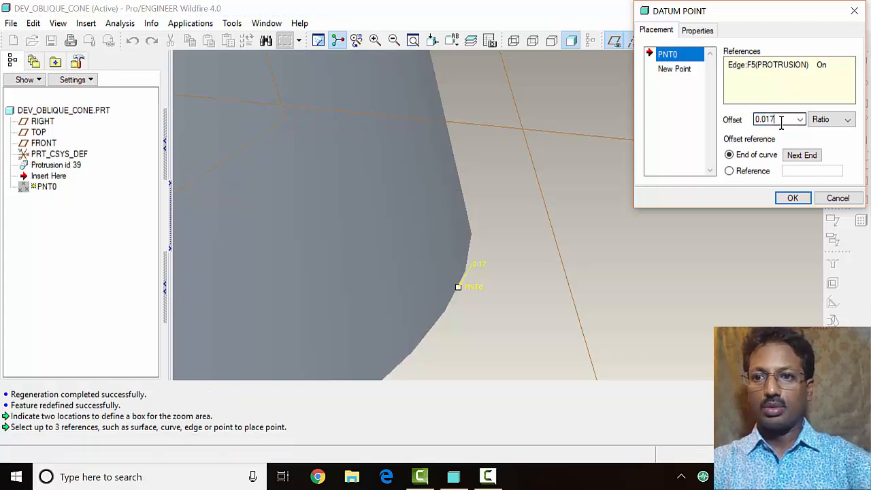
{"action": "left_click", "coordinate": [795, 199]}
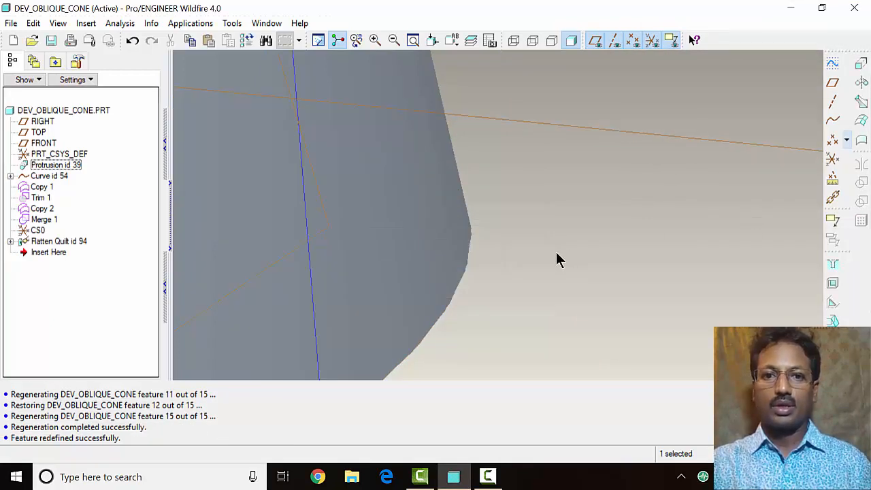
- Inspect the seam gap against Copy 1 and the flattened quilt, and reduce PNT0's offset ratio on the base edge to 0.001
{"action": "middle_click_drag", "start_coordinate": [517, 268], "coordinate": [608, 191], "text": "shift"}
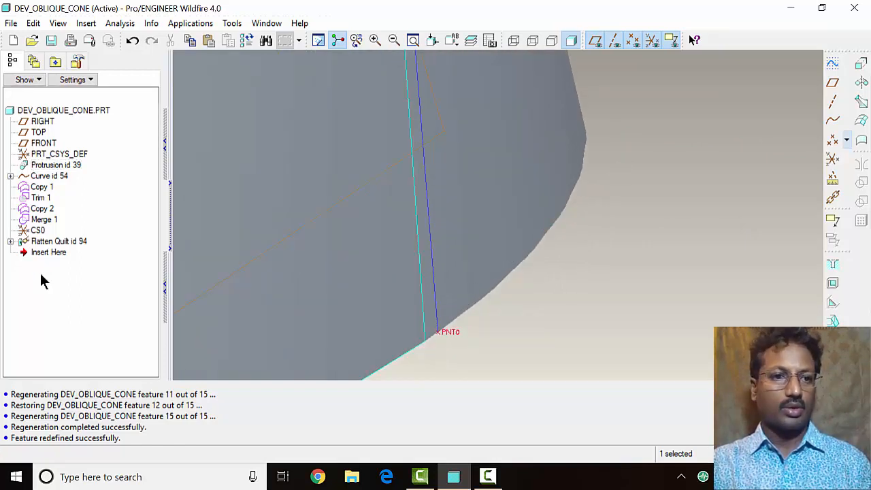
{"action": "left_click", "coordinate": [45, 191]}
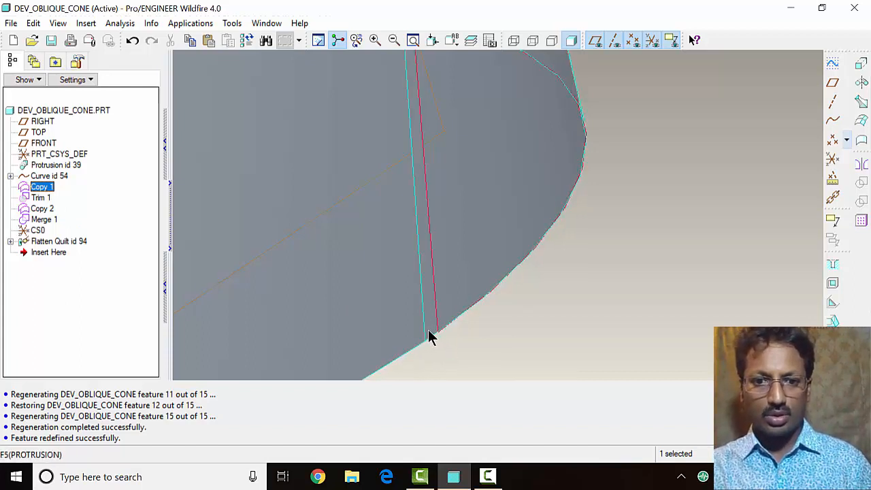
{"action": "left_click", "coordinate": [60, 243]}
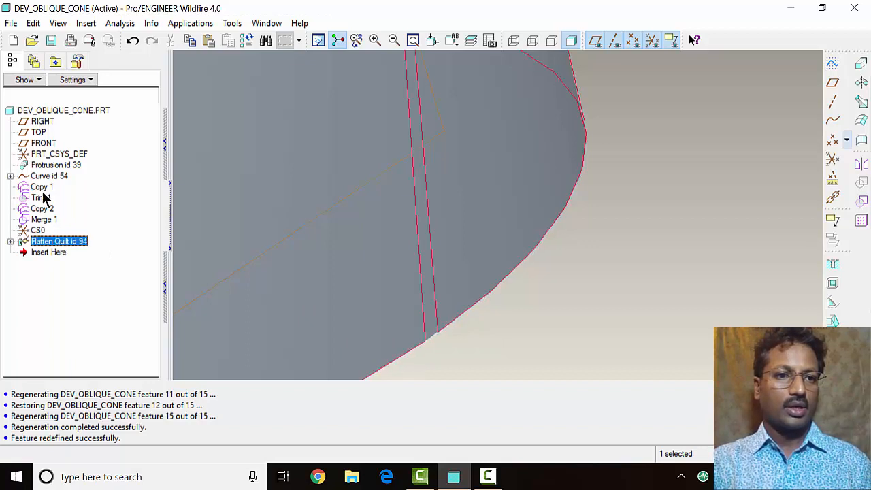
{"action": "left_click", "coordinate": [10, 175]}
{"action": "left_click", "coordinate": [54, 187]}
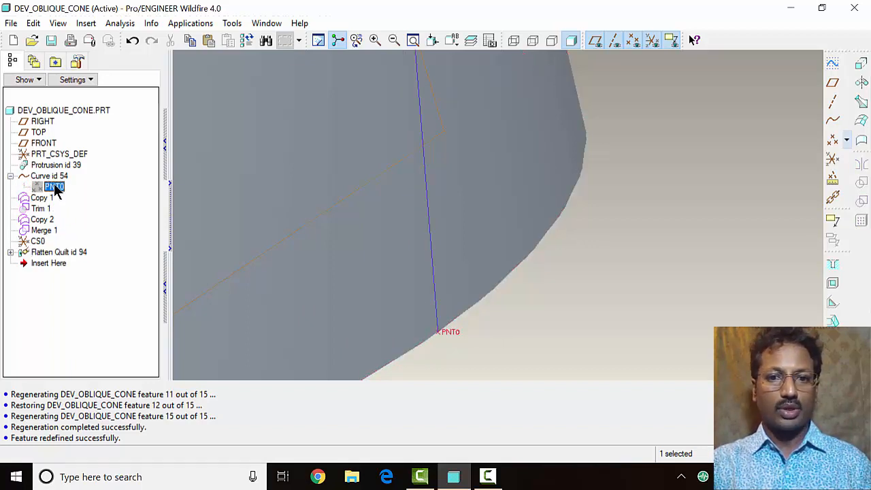
{"action": "right_click", "coordinate": [54, 187]}
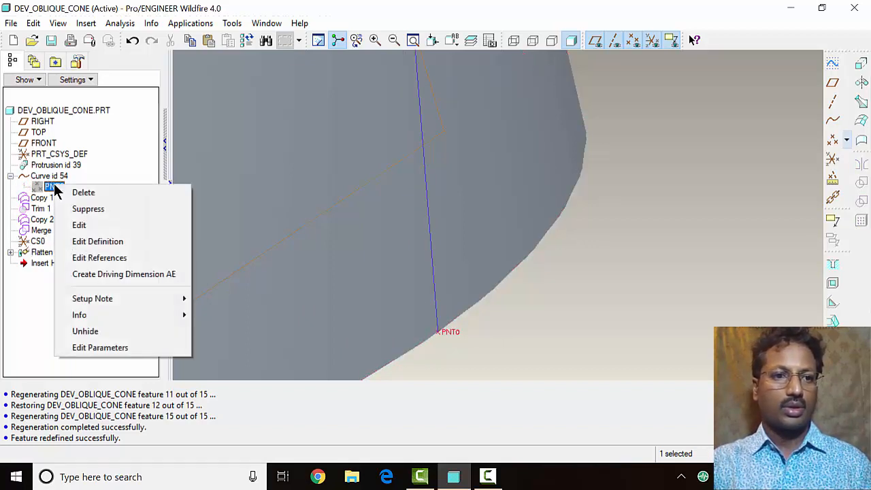
{"action": "left_click", "coordinate": [97, 241]}
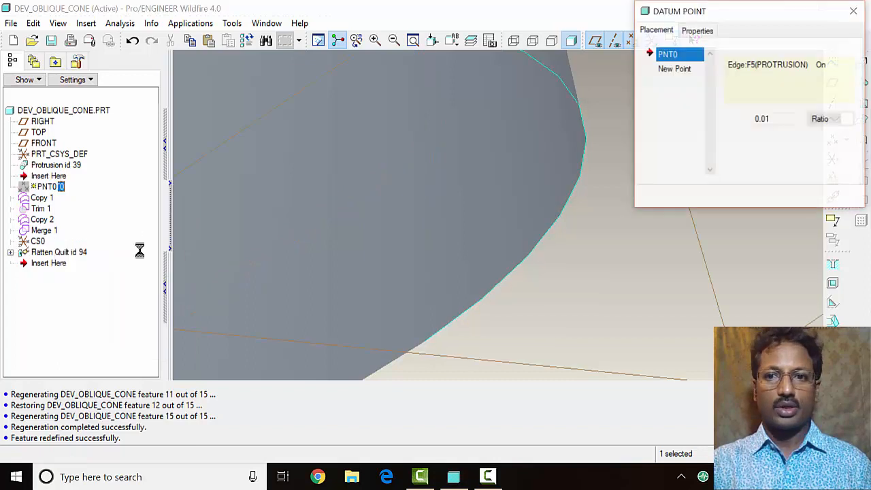
{"action": "double_click", "coordinate": [767, 120]}
{"action": "left_click", "coordinate": [767, 120]}
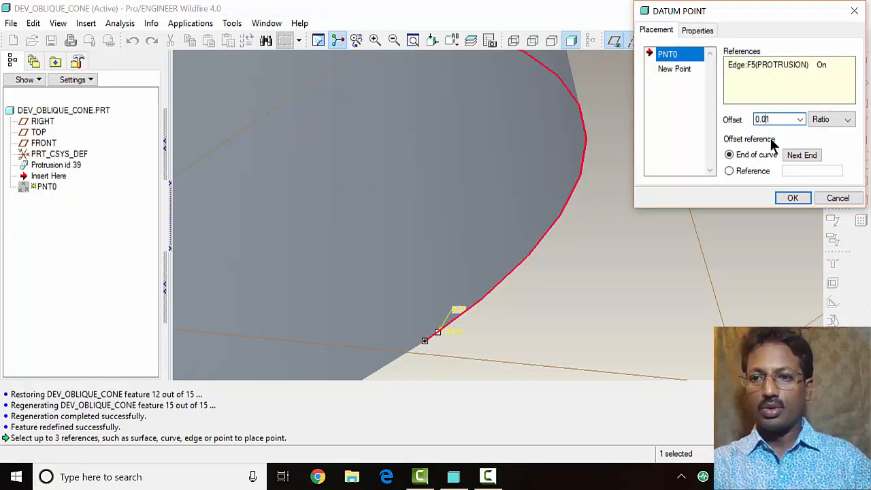
{"action": "type", "text": "01"}
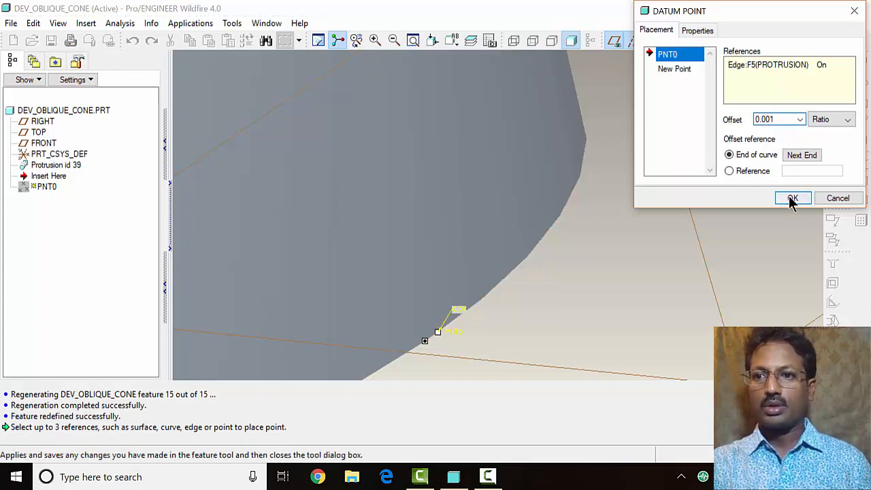
{"action": "left_click", "coordinate": [792, 199]}
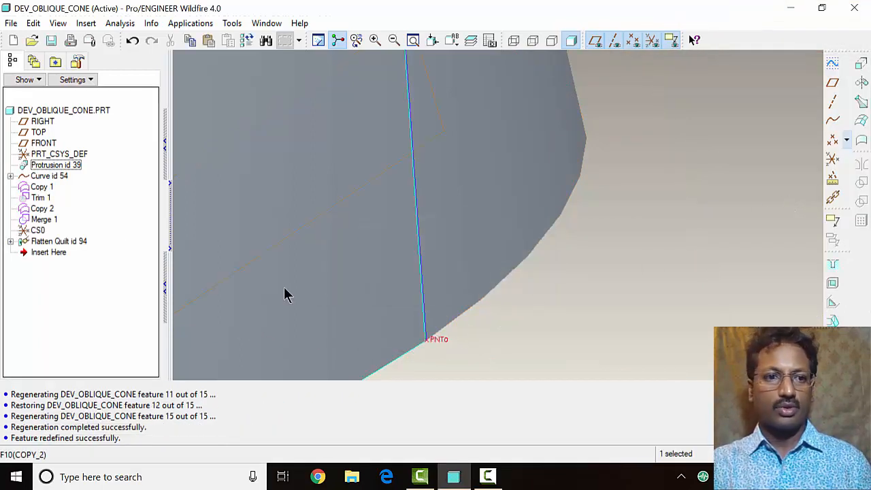
- Examine the seam gap at PNT0 on the cone's base edge up close, and view the whole model again
{"action": "left_click", "coordinate": [11, 175]}
{"action": "left_click", "coordinate": [56, 187]}
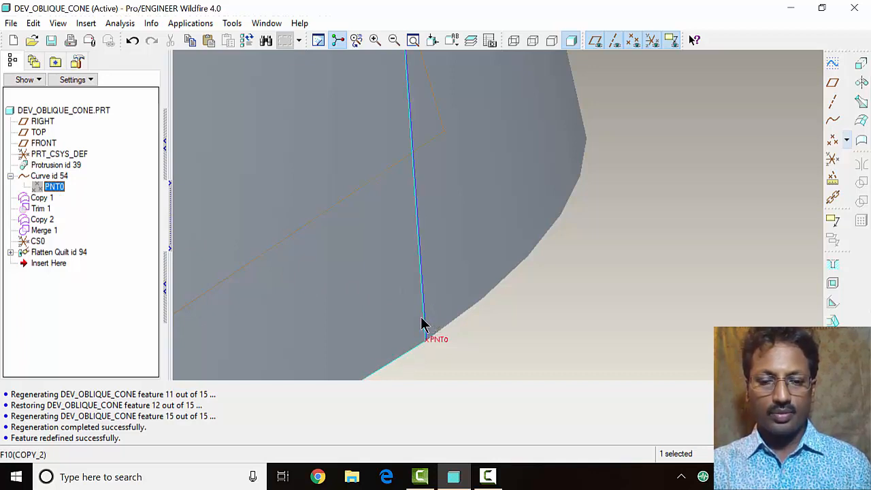
{"action": "left_click", "coordinate": [376, 41]}
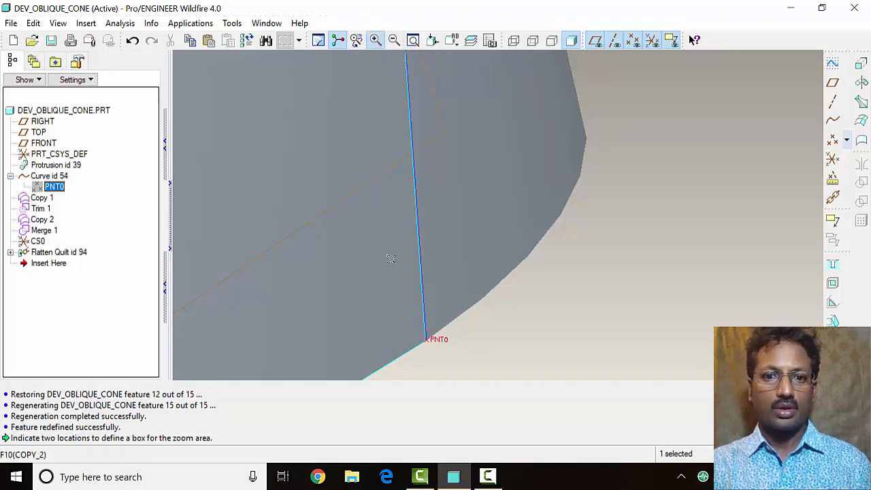
{"action": "left_click", "coordinate": [419, 333]}
{"action": "left_click", "coordinate": [435, 347]}
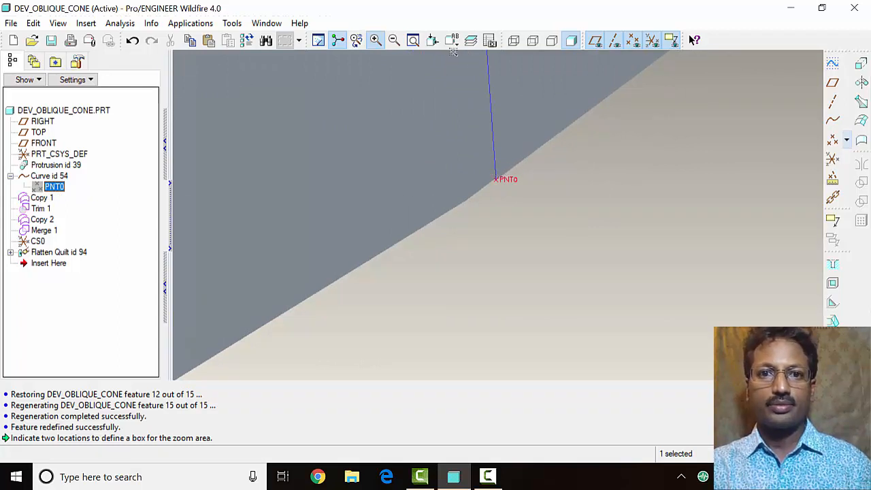
{"action": "left_click", "coordinate": [375, 40]}
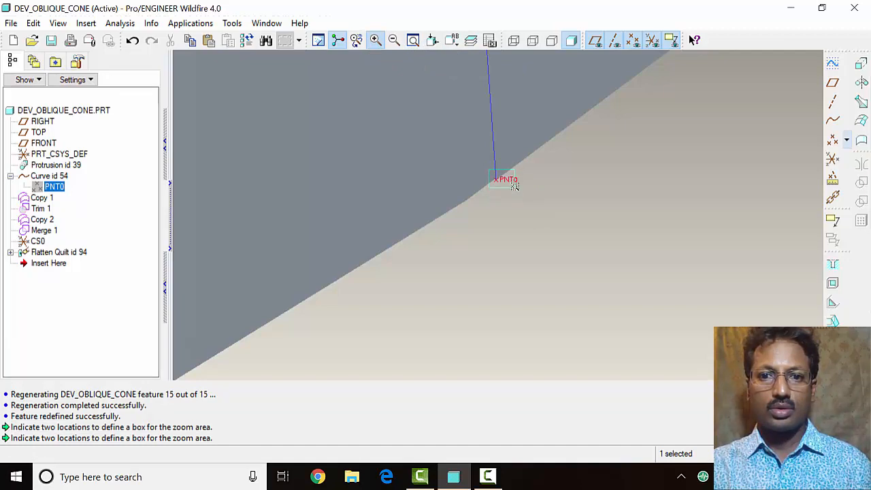
{"action": "middle_click_drag", "start_coordinate": [507, 194], "coordinate": [401, 244], "text": "shift"}
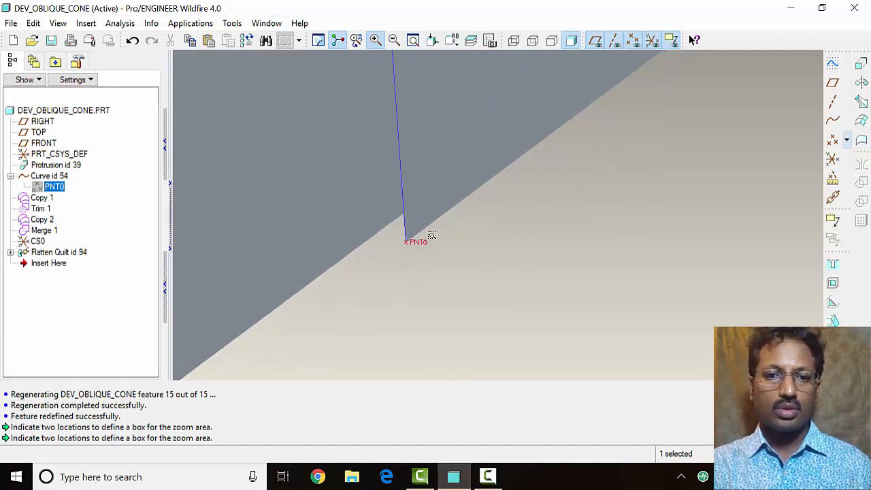
{"action": "left_click", "coordinate": [394, 41]}
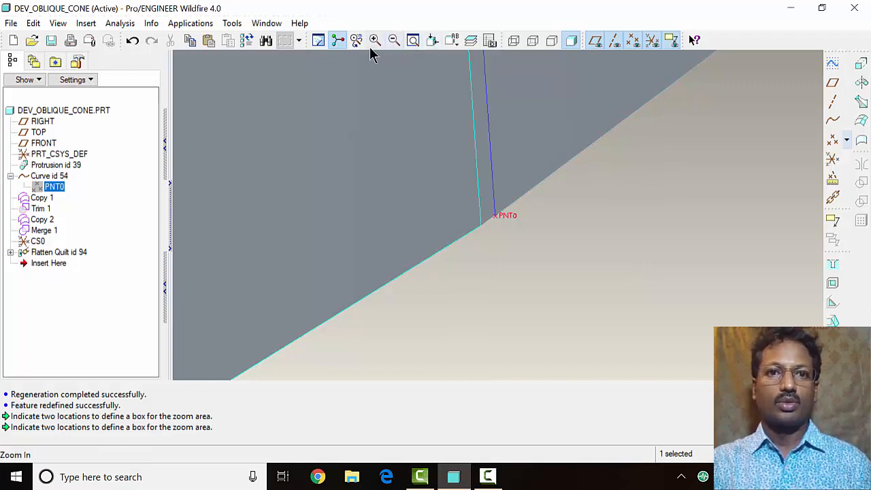
{"action": "left_click", "coordinate": [413, 40]}
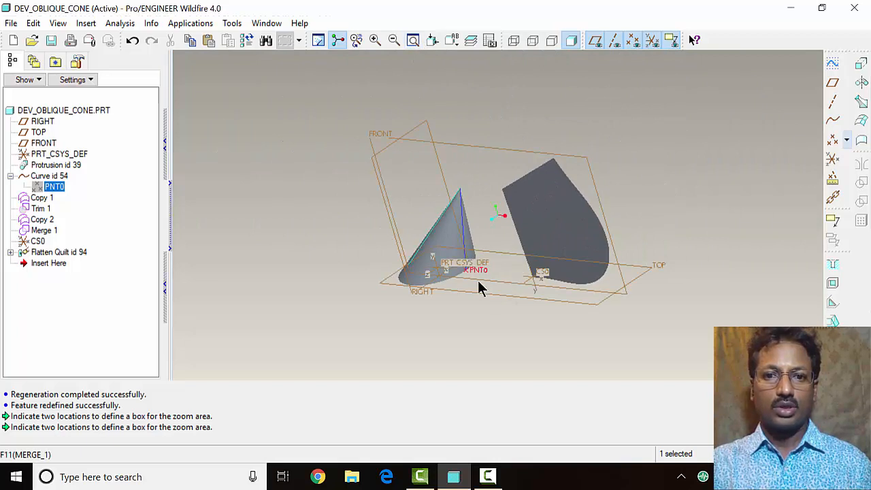
{"action": "mouse_move", "coordinate": [495, 290]}
{"action": "middle_mouse_down"}
{"action": "mouse_move", "coordinate": [539, 247]}
{"action": "mouse_move", "coordinate": [533, 257]}
{"action": "mouse_move", "coordinate": [510, 228]}
{"action": "mouse_move", "coordinate": [509, 279]}
{"action": "mouse_move", "coordinate": [533, 286]}
{"action": "mouse_move", "coordinate": [526, 294]}
{"action": "mouse_move", "coordinate": [499, 286]}
{"action": "middle_mouse_up"}
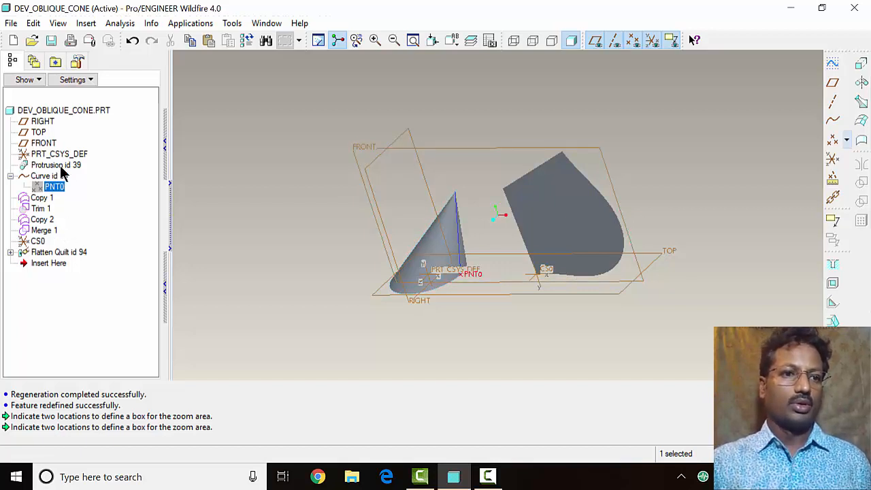
- Move the feature insertion point back to directly after Protrusion id 39, ahead of the seam curve
{"action": "left_click", "coordinate": [58, 265]}
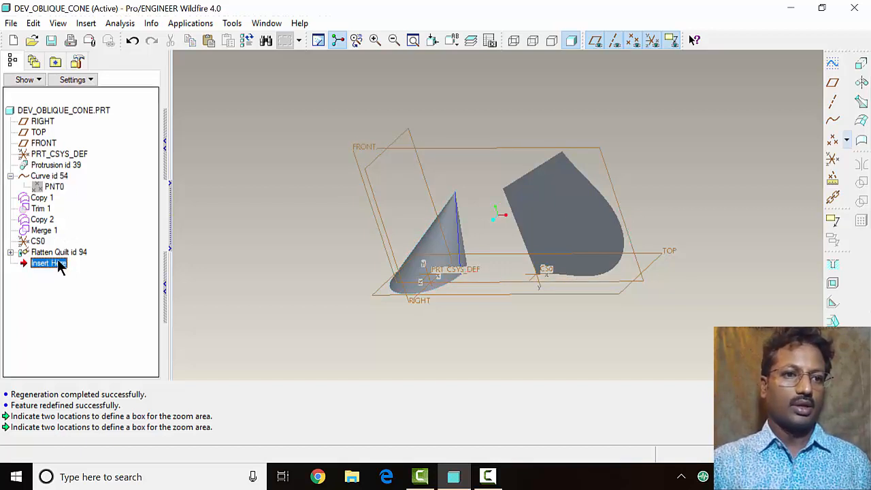
{"action": "left_click_drag", "start_coordinate": [59, 266], "coordinate": [75, 224]}
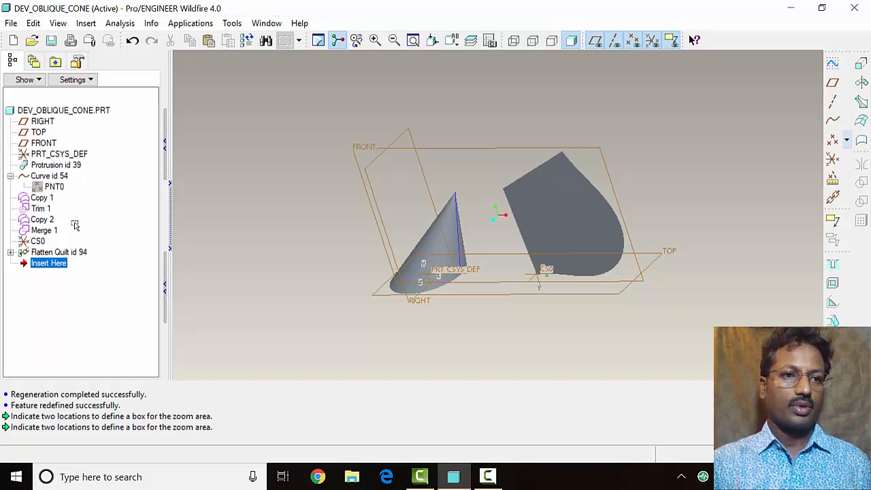
{"action": "left_click_drag", "start_coordinate": [73, 221], "coordinate": [76, 235]}
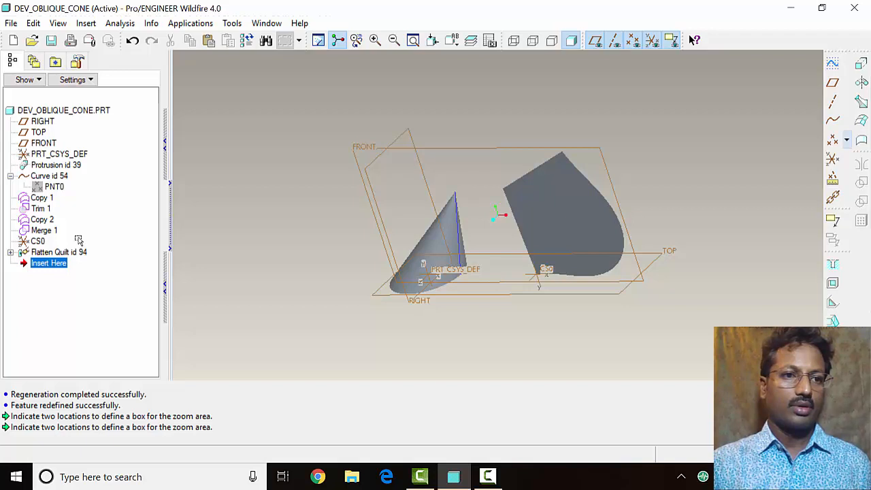
{"action": "left_click_drag", "start_coordinate": [79, 239], "coordinate": [80, 182]}
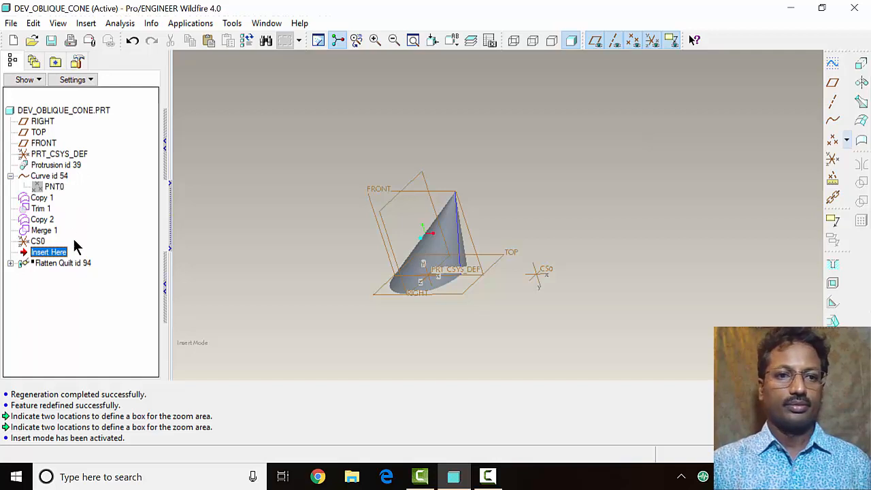
{"action": "left_click_drag", "start_coordinate": [57, 251], "coordinate": [57, 198]}
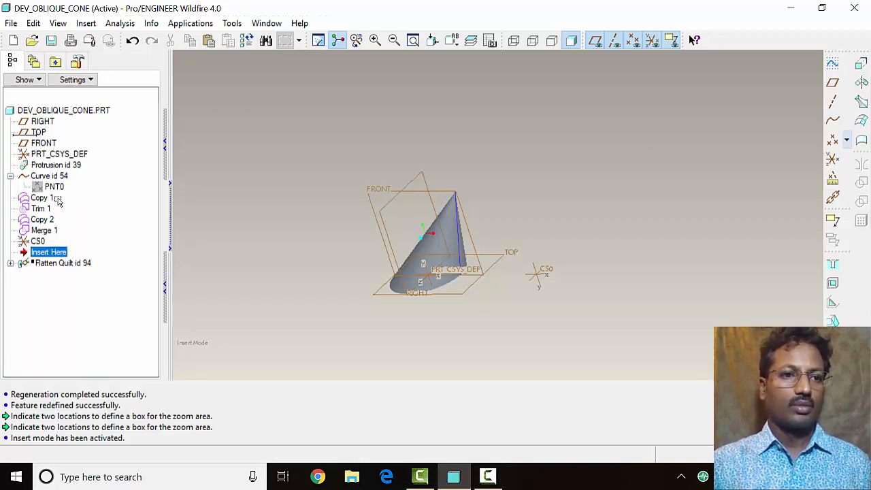
{"action": "left_click_drag", "start_coordinate": [58, 201], "coordinate": [65, 174]}
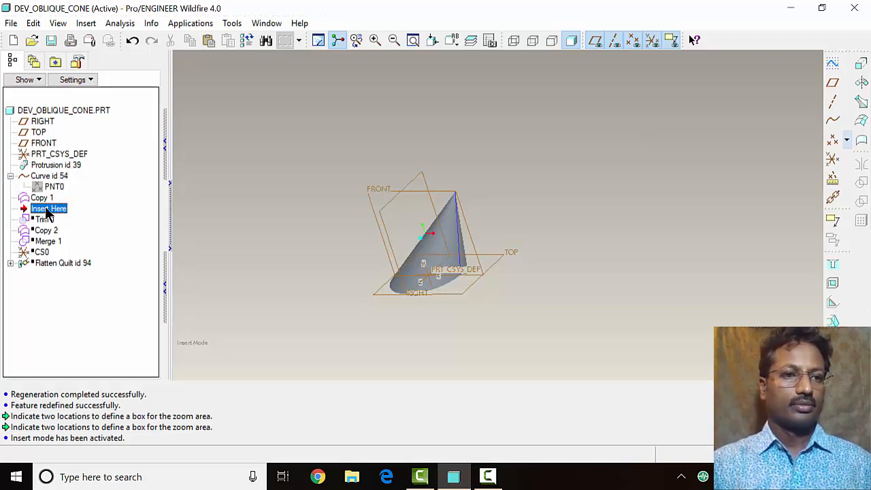
{"action": "left_click_drag", "start_coordinate": [48, 210], "coordinate": [222, 225]}
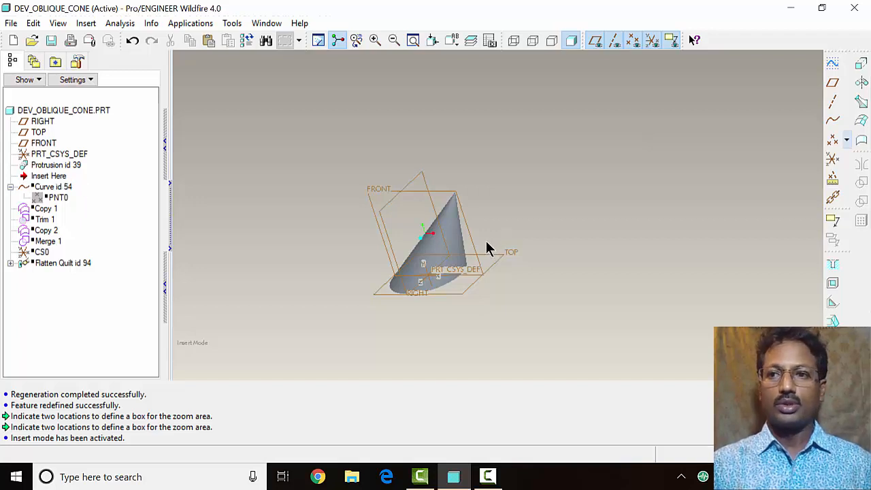
- Start an extruded cut with an internal sketch on the FRONT plane, using TOP as the orientation reference facing Top
{"action": "left_click", "coordinate": [861, 63]}
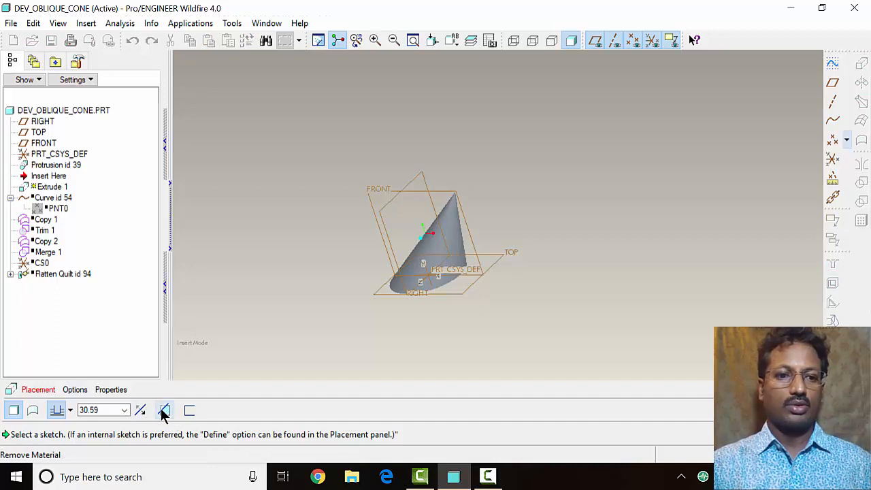
{"action": "left_click", "coordinate": [163, 411]}
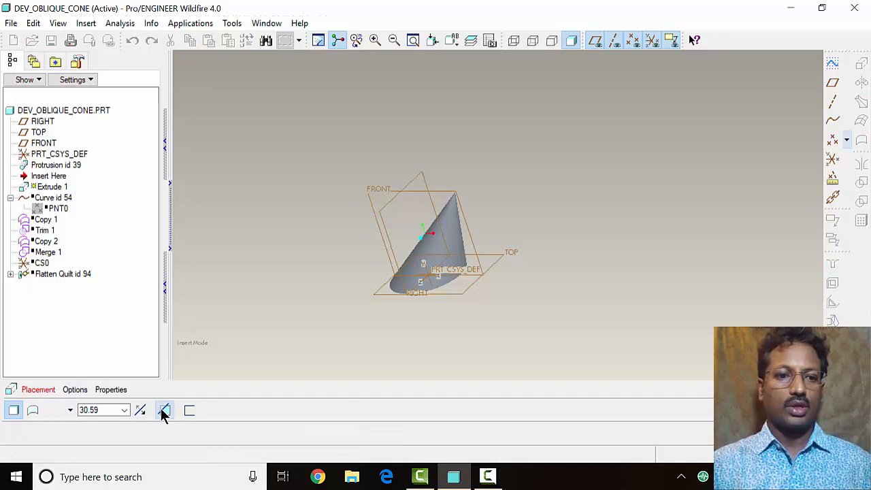
{"action": "right_click", "coordinate": [232, 299]}
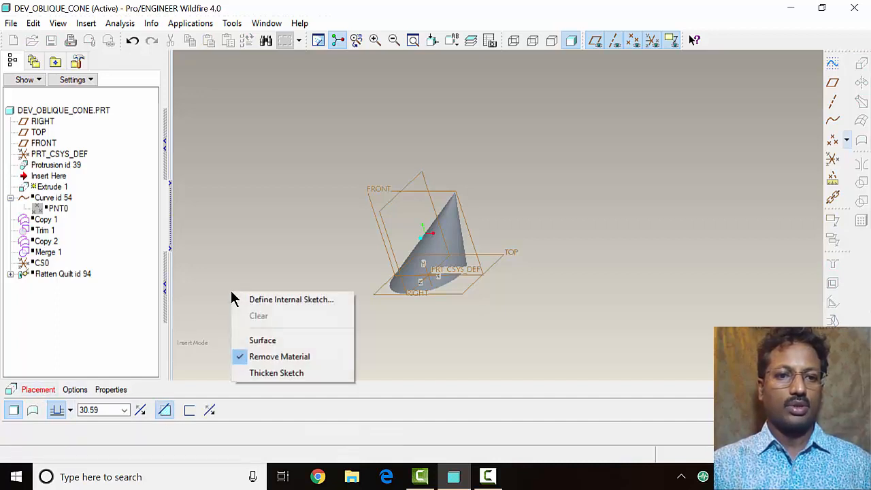
{"action": "left_click", "coordinate": [279, 300]}
{"action": "left_click", "coordinate": [418, 197]}
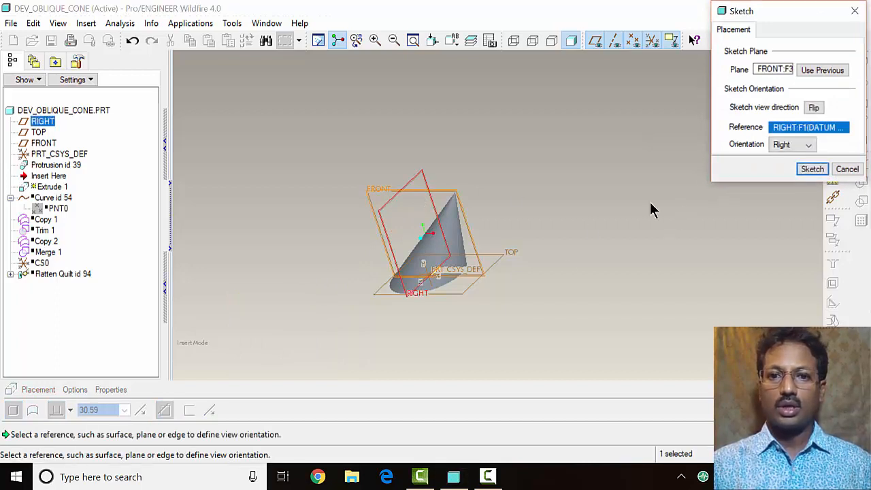
{"action": "left_click", "coordinate": [514, 254]}
{"action": "left_click", "coordinate": [776, 145]}
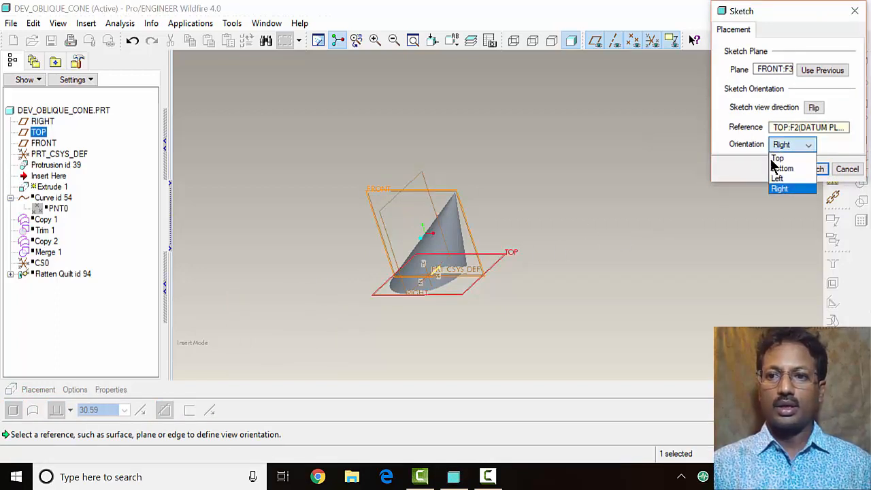
{"action": "left_click", "coordinate": [780, 170]}
{"action": "left_click", "coordinate": [779, 150]}
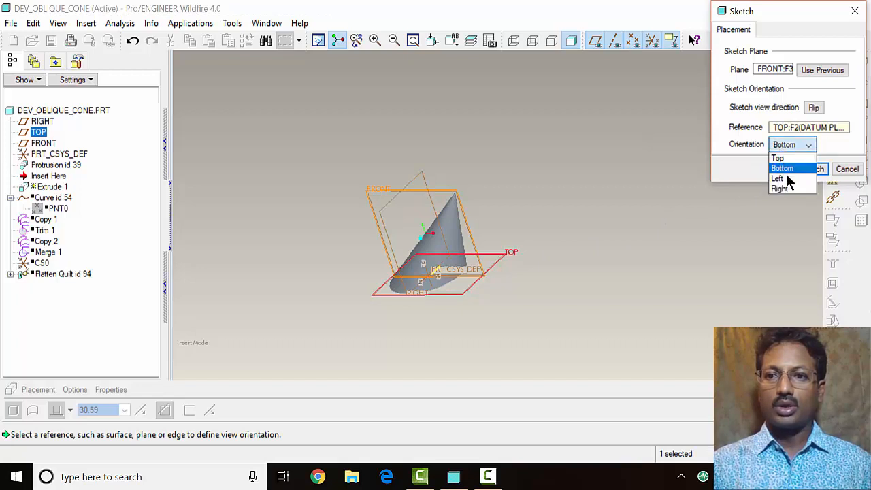
{"action": "left_click", "coordinate": [780, 158]}
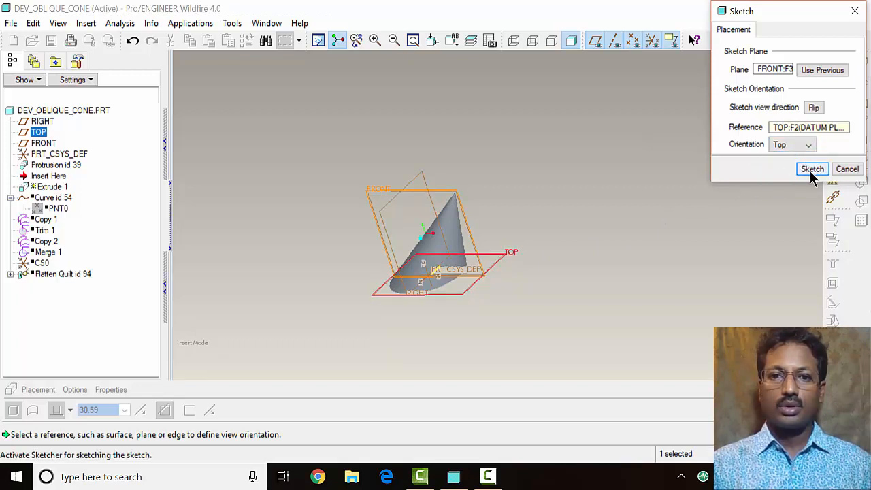
{"action": "left_click", "coordinate": [812, 170]}
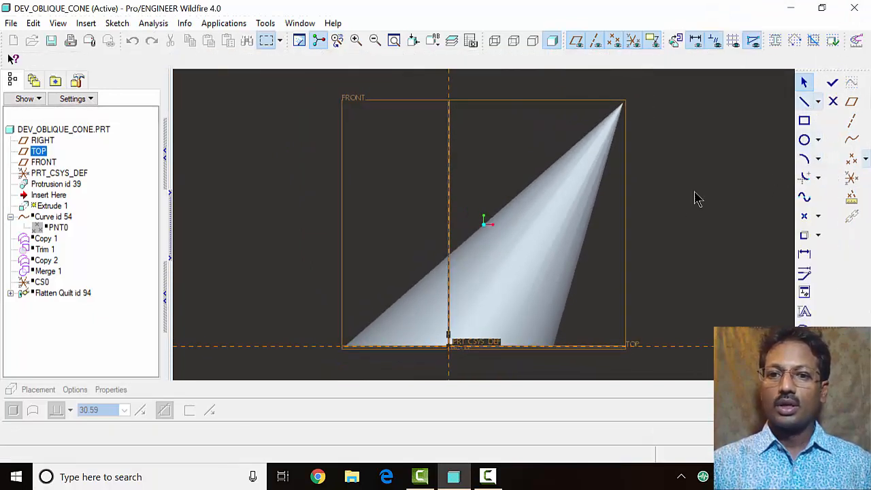
- Sketch a closed triangle over the cone's apex with a horizontal upper edge about 75 above TOP and its lowest vertex just above TOP
{"action": "left_click", "coordinate": [611, 313]}
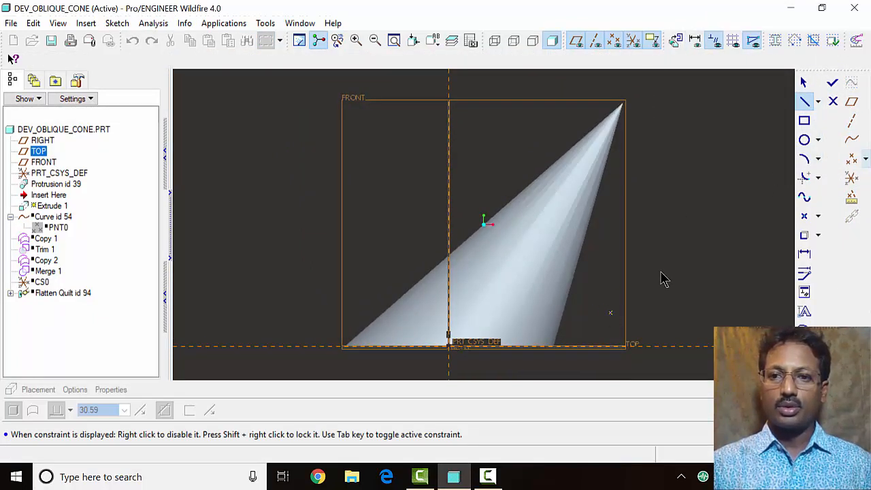
{"action": "left_click", "coordinate": [745, 87]}
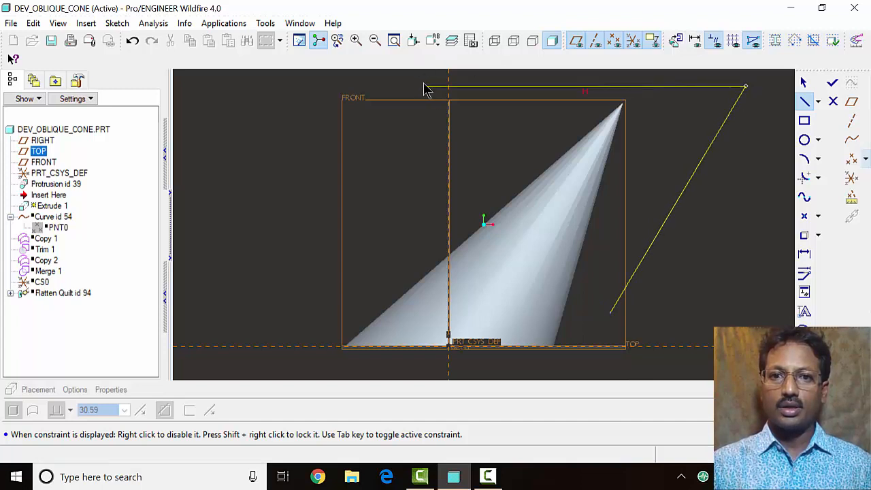
{"action": "left_click", "coordinate": [387, 86]}
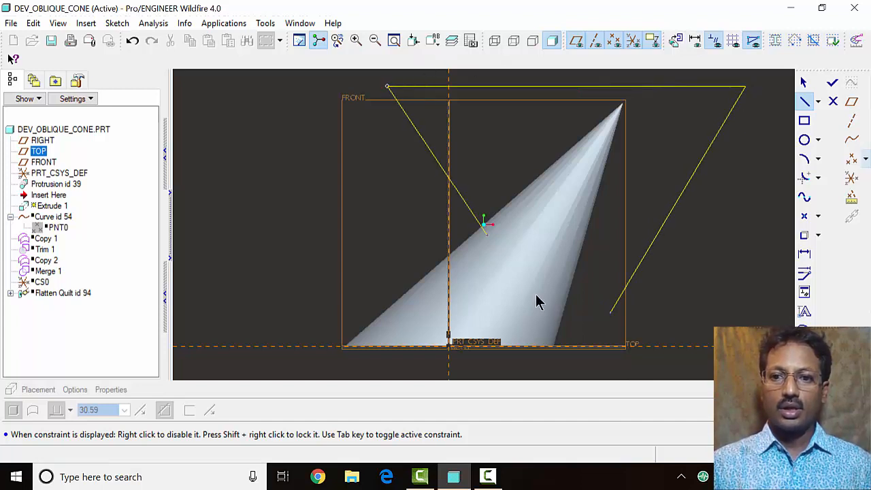
{"action": "left_click", "coordinate": [611, 313]}
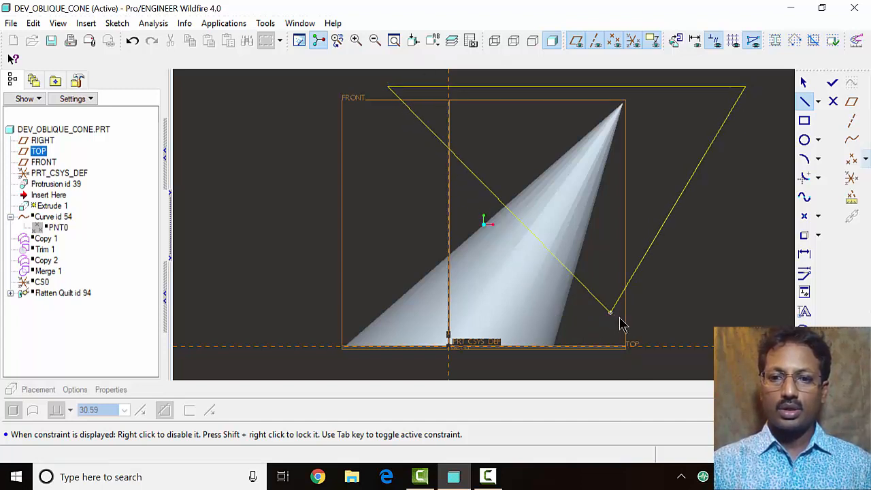
{"action": "middle_click", "coordinate": [671, 327]}
{"action": "middle_click", "coordinate": [671, 323]}
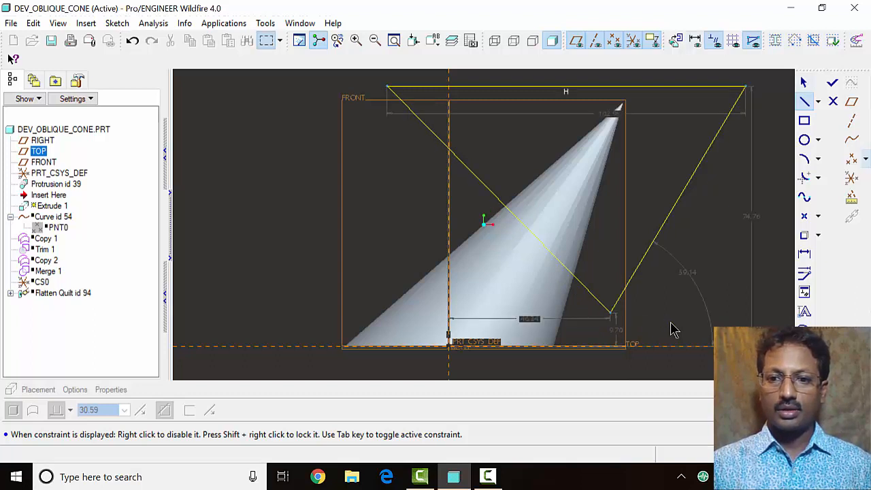
{"action": "left_click_drag", "start_coordinate": [612, 318], "coordinate": [617, 342]}
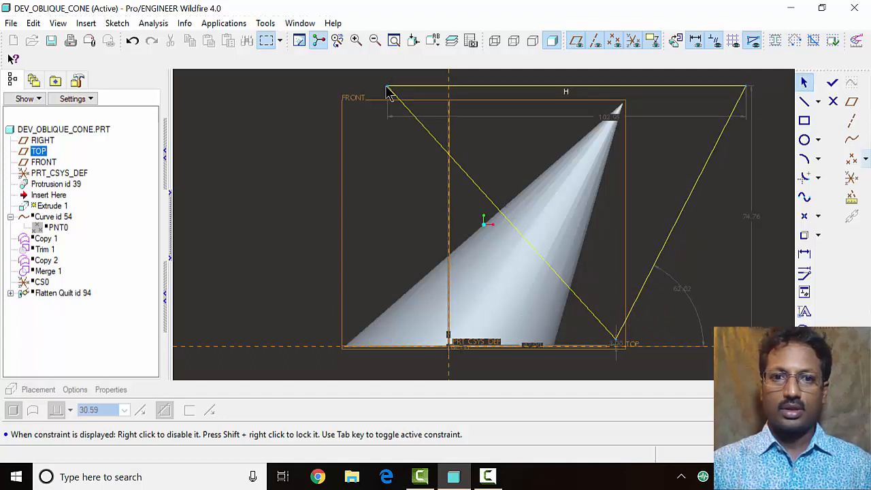
{"action": "mouse_move", "coordinate": [388, 93]}
{"action": "left_mouse_down"}
{"action": "mouse_move", "coordinate": [411, 93]}
{"action": "mouse_move", "coordinate": [376, 120]}
{"action": "mouse_move", "coordinate": [403, 86]}
{"action": "left_mouse_up"}
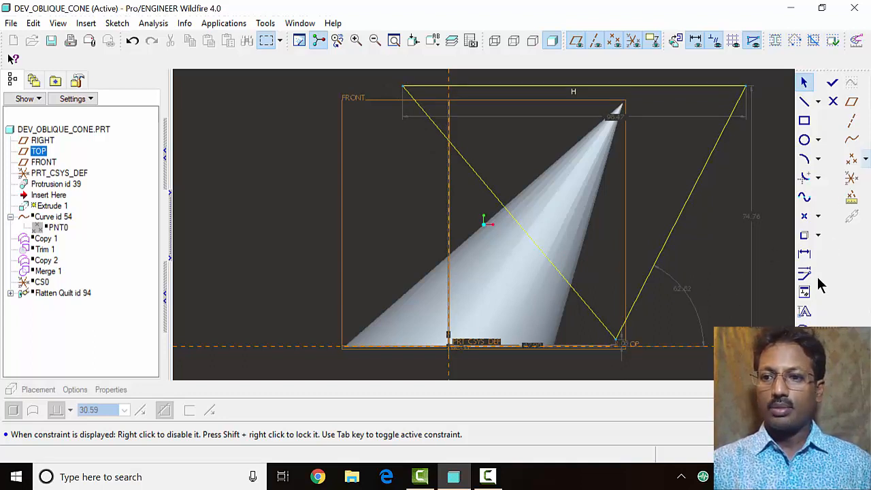
- Try to dimension the angle between the TOP reference and the triangle's slanted line crossing the cone
{"action": "left_click", "coordinate": [804, 253]}
{"action": "left_click", "coordinate": [572, 348]}
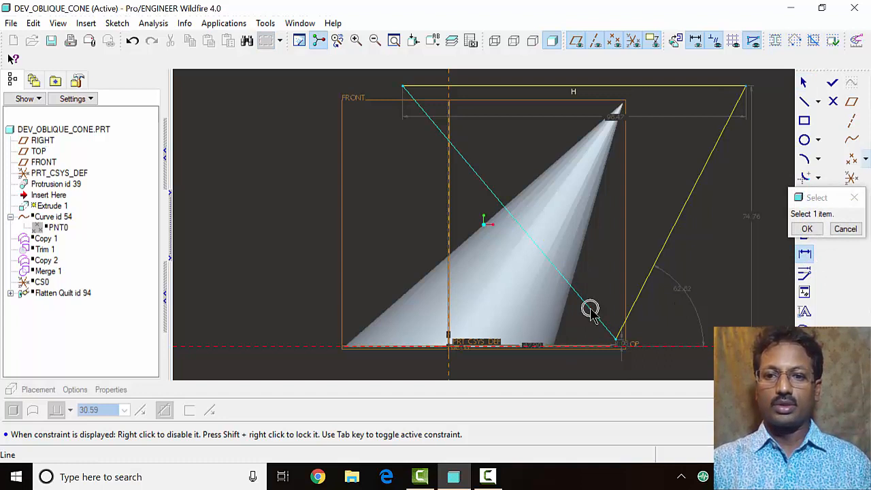
{"action": "left_click", "coordinate": [589, 311]}
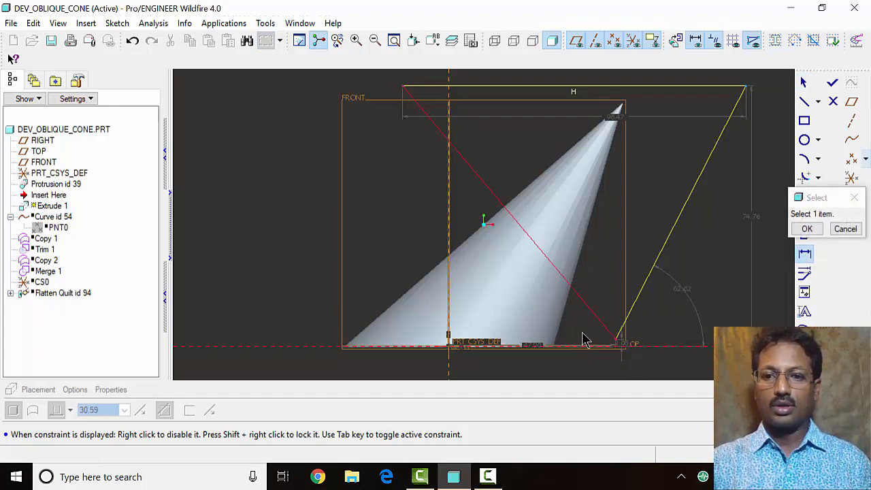
{"action": "middle_click", "coordinate": [583, 340]}
{"action": "left_click", "coordinate": [807, 229]}
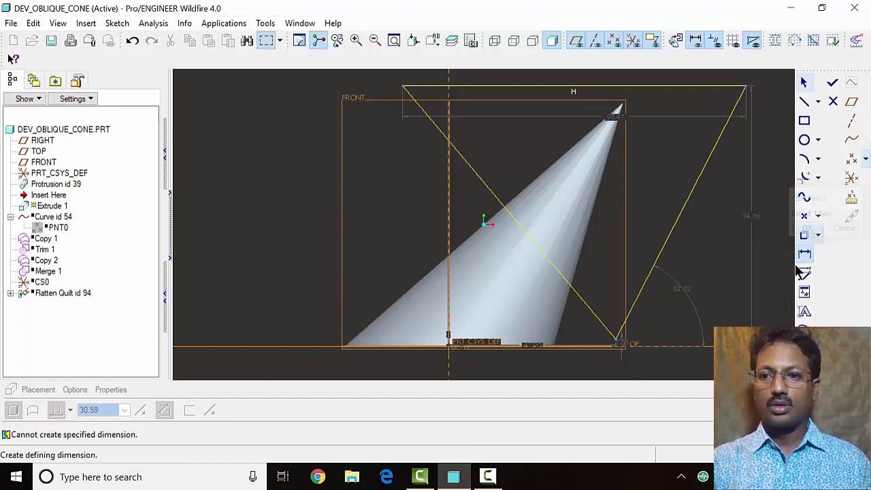
- Dimension the angle between TOP and the slanted line crossing the cone, set it to 50 degrees, and finish the sketch
{"action": "left_click", "coordinate": [804, 254]}
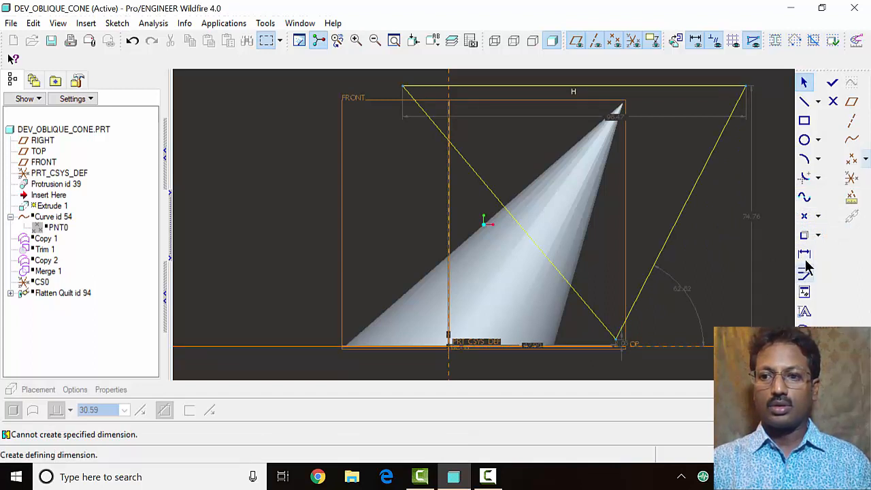
{"action": "left_click", "coordinate": [590, 345]}
{"action": "left_click", "coordinate": [602, 322]}
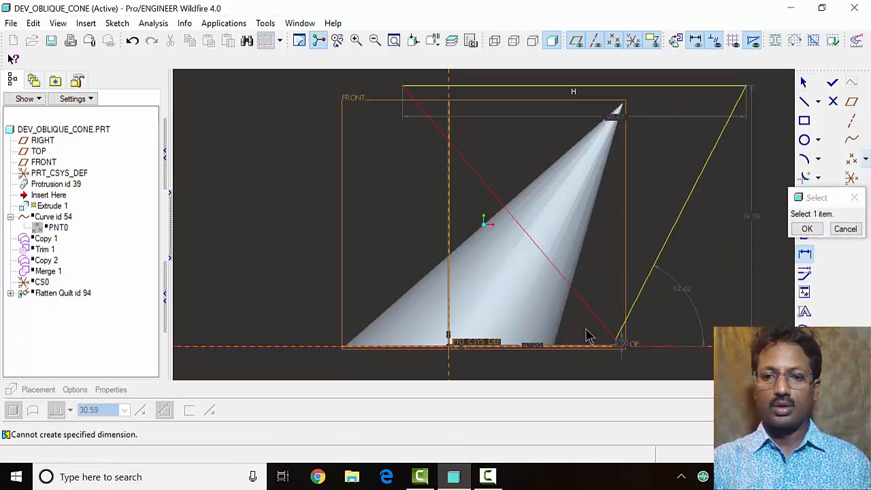
{"action": "middle_click", "coordinate": [586, 333]}
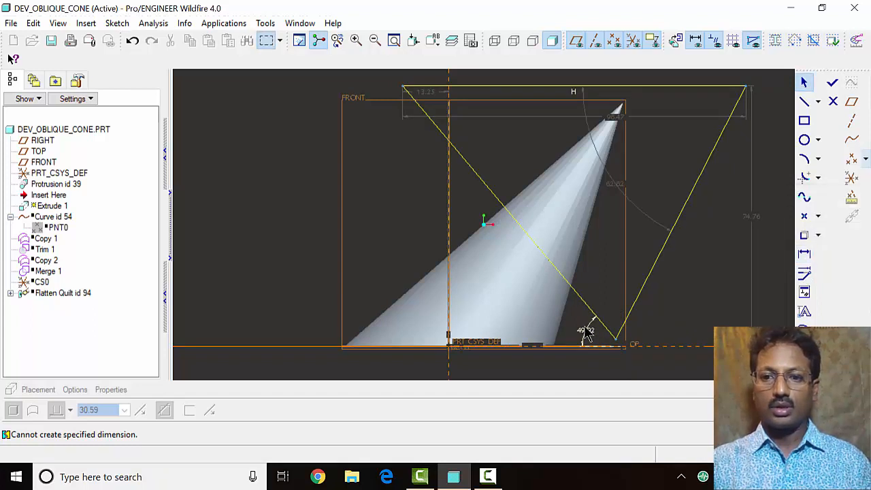
{"action": "double_click", "coordinate": [585, 332]}
{"action": "type", "text": "50"}
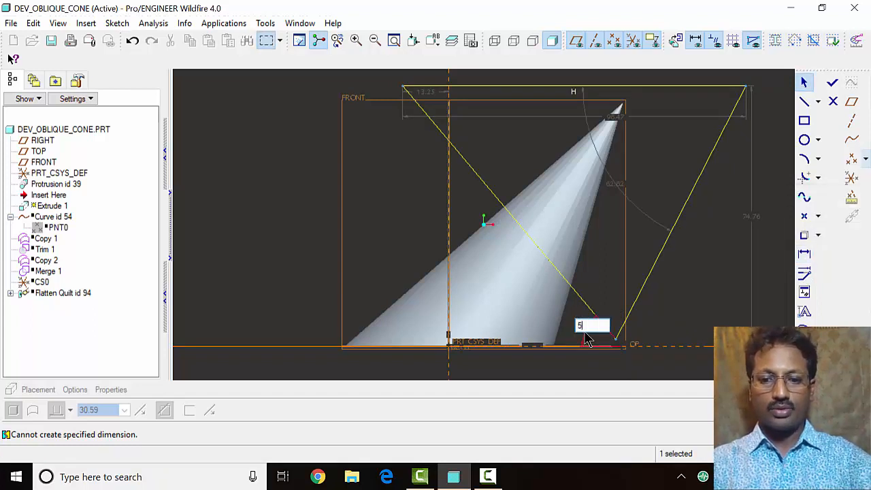
{"action": "key", "text": "Return"}
{"action": "left_click", "coordinate": [688, 306]}
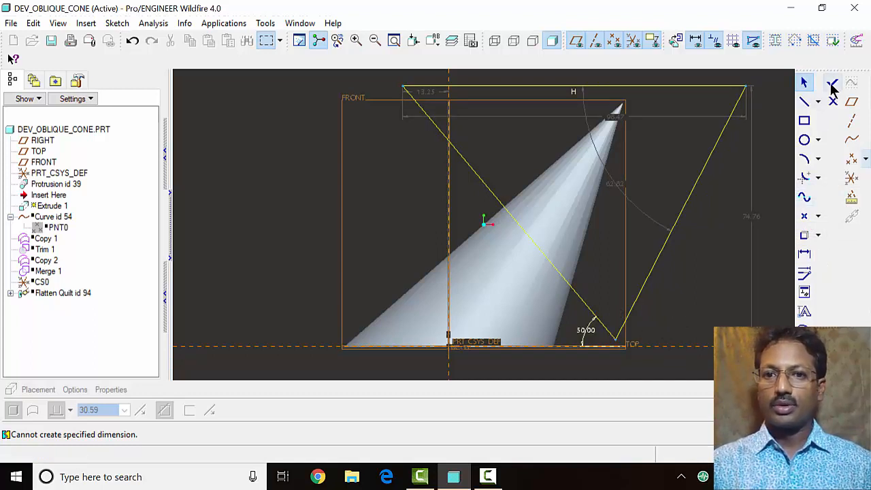
{"action": "left_click", "coordinate": [833, 83]}
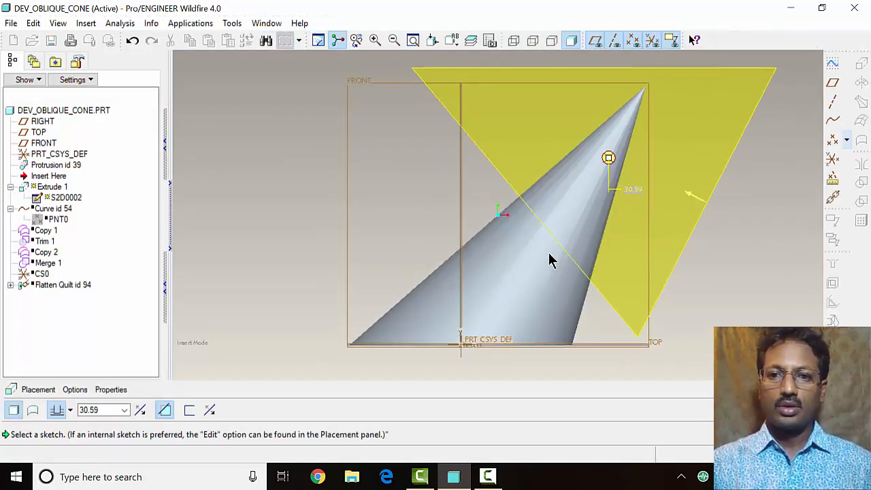
- Make the cut symmetric about the sketch plane with a depth of 66.00 and complete the extruded cut
{"action": "middle_click_drag", "start_coordinate": [430, 230], "coordinate": [459, 276]}
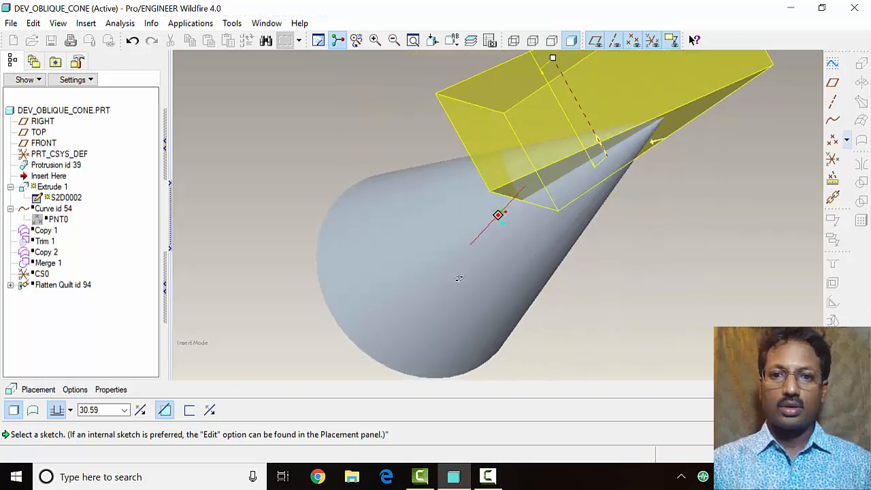
{"action": "left_click", "coordinate": [69, 411]}
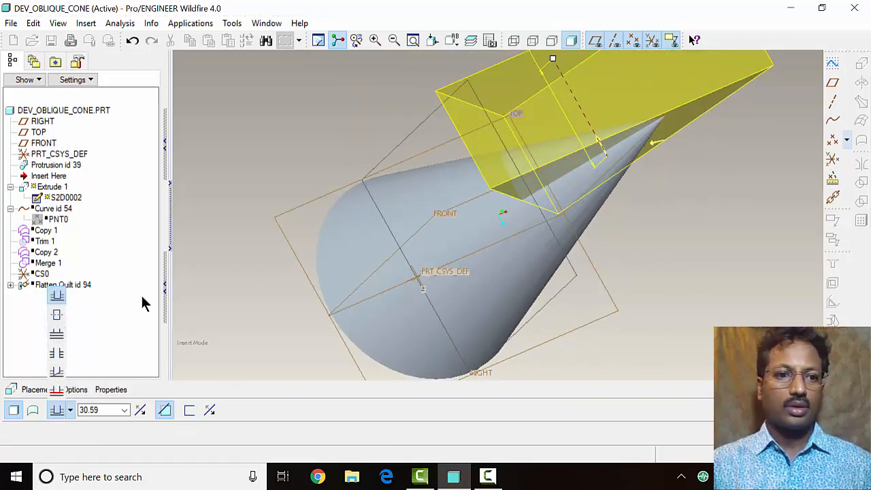
{"action": "left_click", "coordinate": [56, 315]}
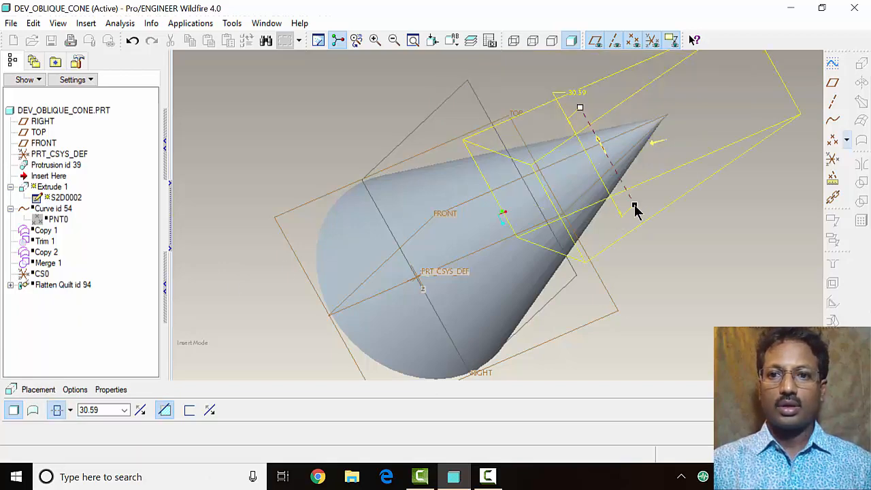
{"action": "left_click_drag", "start_coordinate": [635, 207], "coordinate": [666, 262]}
{"action": "key", "text": "ctrl+d"}
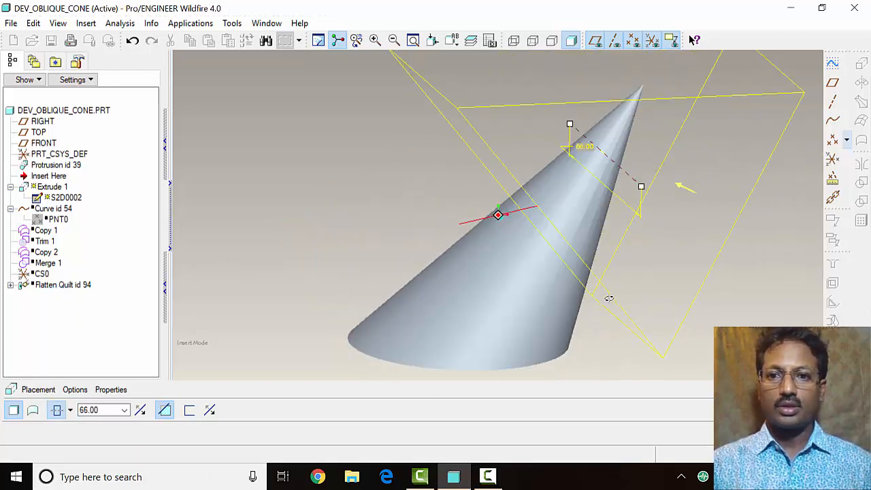
{"action": "left_click", "coordinate": [840, 409]}
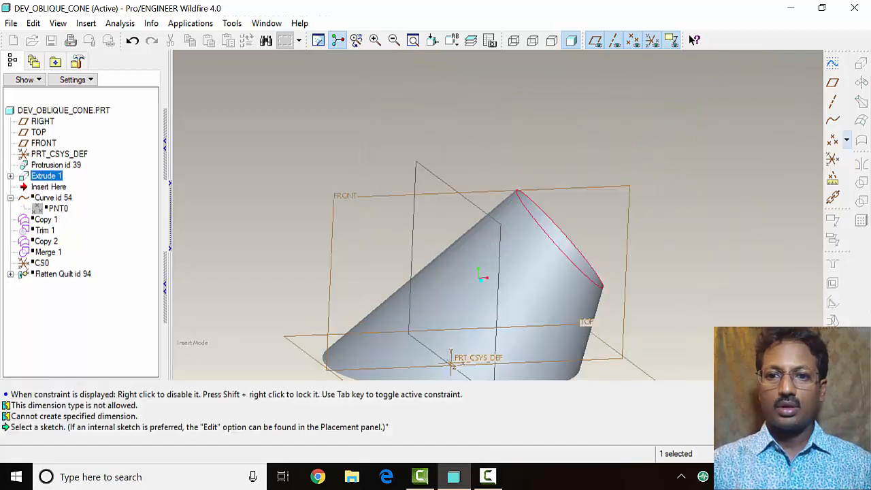
- Move the feature insertion point to directly after Curve id 54 and inspect the seam curve on the truncated cone
{"action": "middle_click_drag", "start_coordinate": [531, 300], "coordinate": [496, 304]}
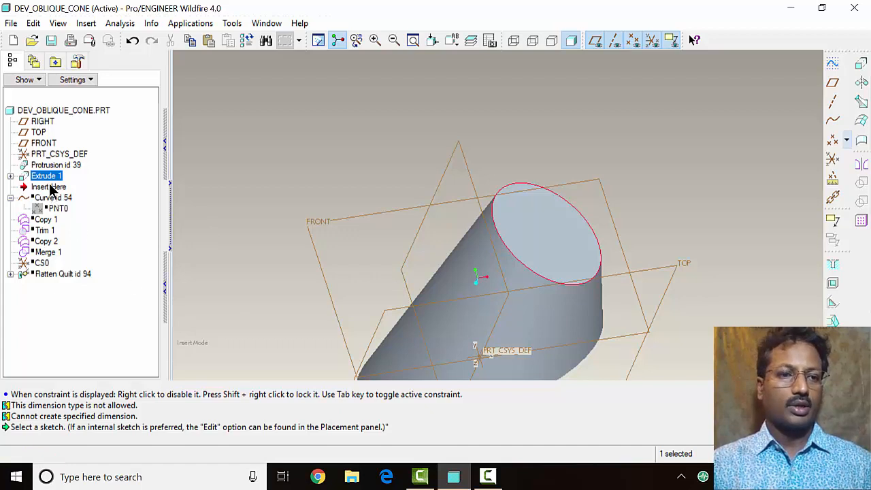
{"action": "left_click_drag", "start_coordinate": [53, 190], "coordinate": [53, 205]}
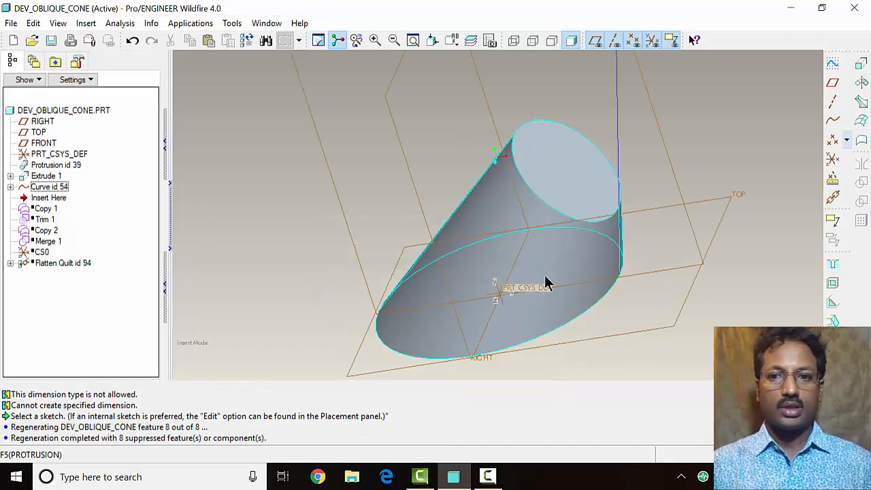
{"action": "middle_click_drag", "start_coordinate": [546, 270], "coordinate": [545, 277]}
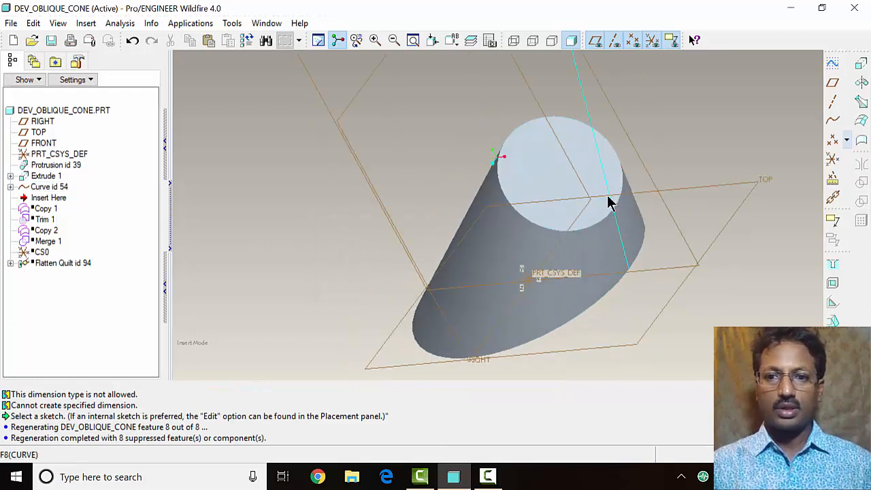
- Move the feature insertion point to directly after CS0, ahead of Flatten Quilt id 94, and inspect the regenerated surfaces
{"action": "left_click_drag", "start_coordinate": [41, 199], "coordinate": [44, 233]}
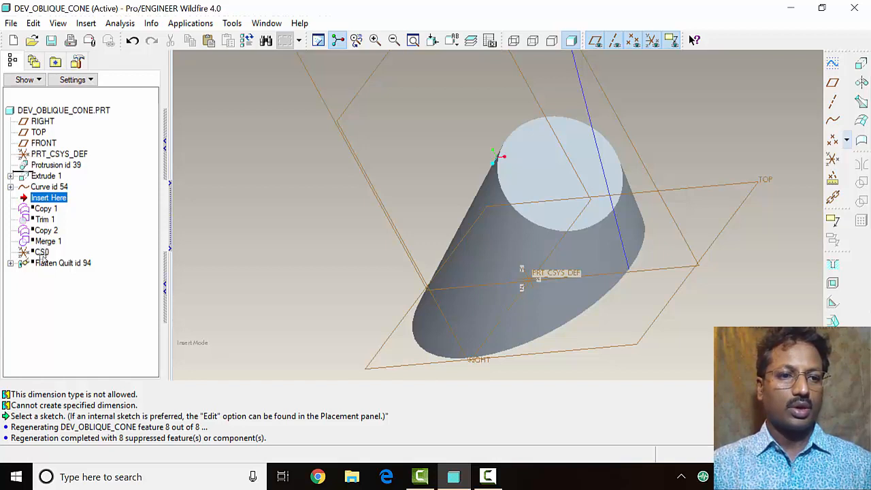
{"action": "left_click_drag", "start_coordinate": [43, 256], "coordinate": [42, 277]}
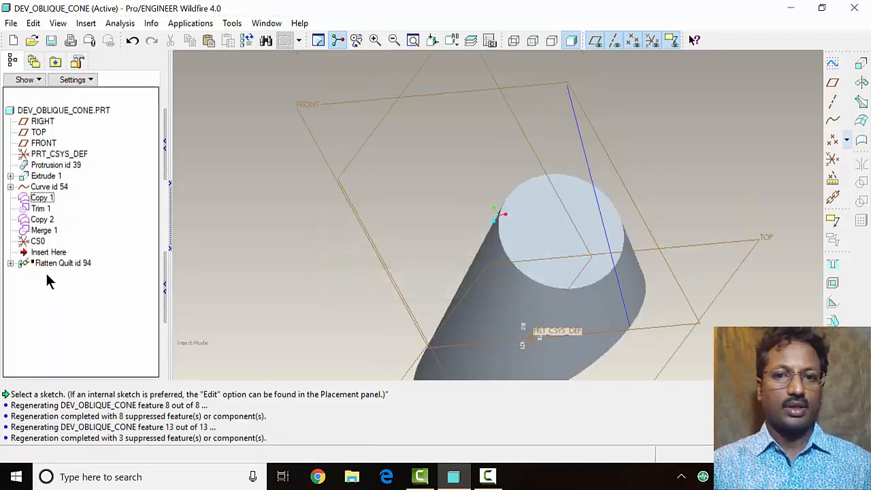
{"action": "middle_click_drag", "start_coordinate": [608, 271], "coordinate": [474, 304]}
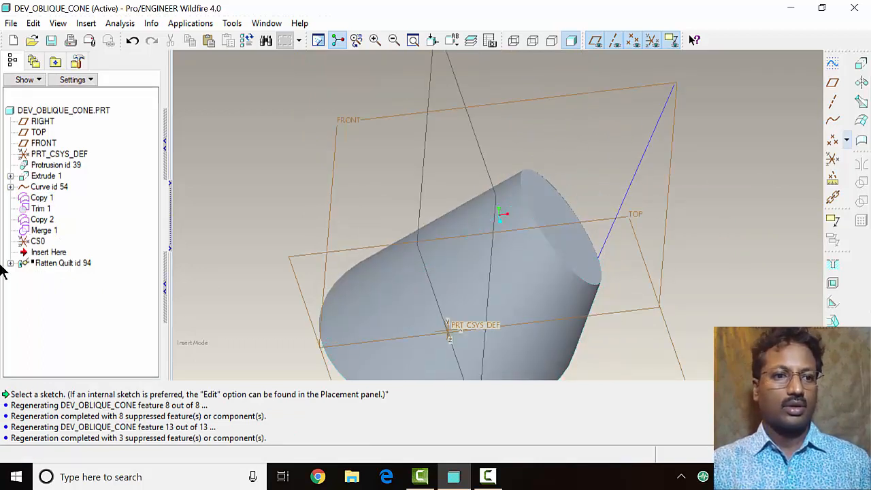
- Move the feature insertion point to directly after Flatten Quilt id 94 and inspect the truncated cone beside its flattened development
{"action": "left_click_drag", "start_coordinate": [54, 253], "coordinate": [47, 272]}
{"action": "left_click", "coordinate": [656, 288]}
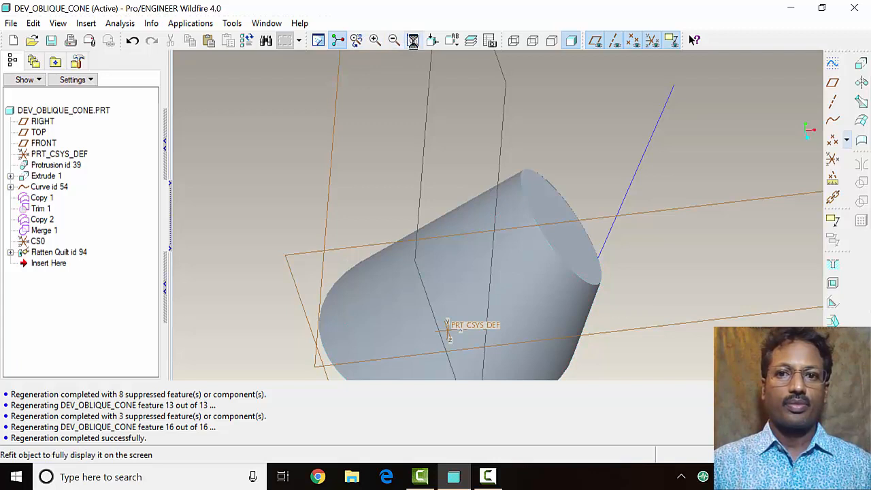
{"action": "left_click", "coordinate": [413, 40]}
{"action": "middle_click_drag", "start_coordinate": [504, 288], "coordinate": [477, 264]}
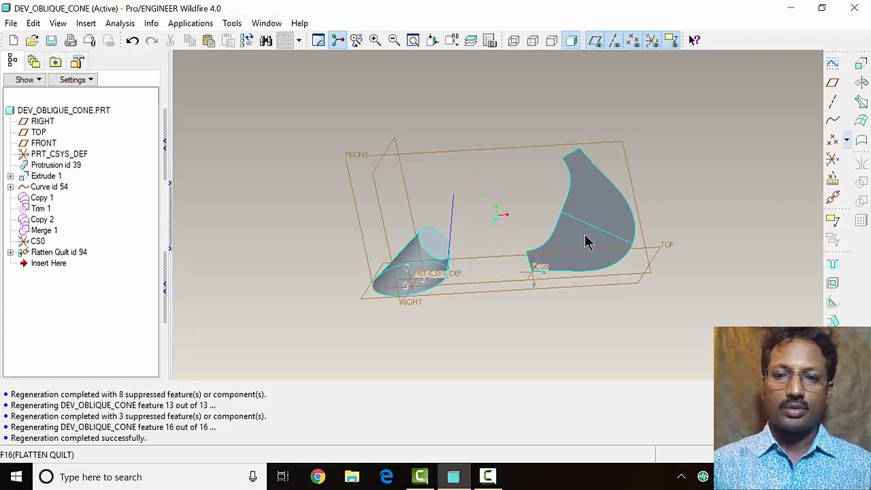
{"action": "middle_click_drag", "start_coordinate": [578, 256], "coordinate": [587, 234]}
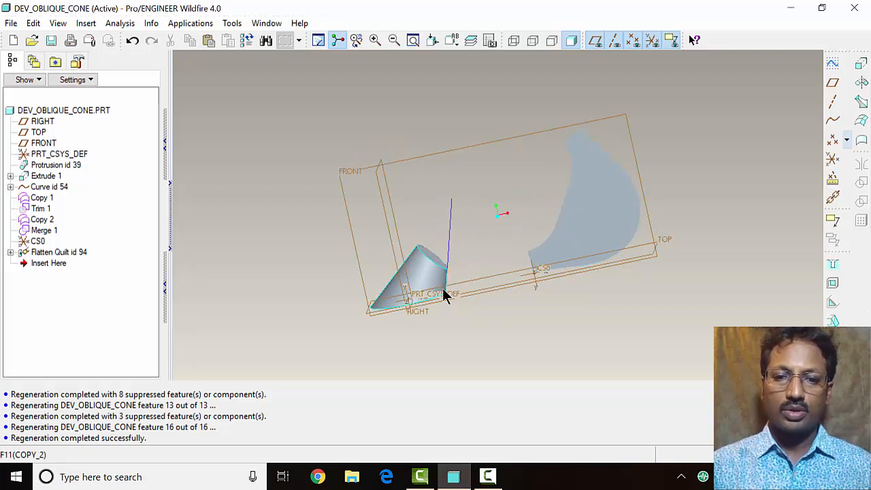
{"action": "middle_click_drag", "start_coordinate": [460, 301], "coordinate": [481, 283]}
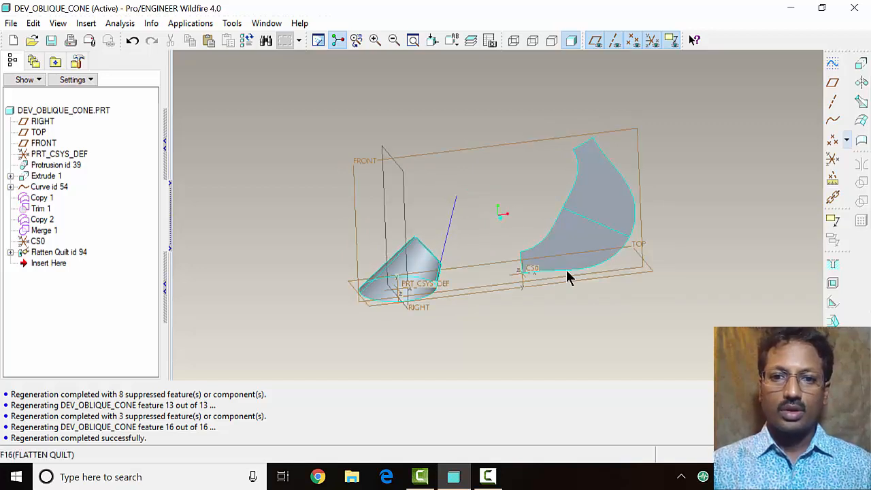
{"action": "middle_click_drag", "start_coordinate": [569, 277], "coordinate": [397, 307]}
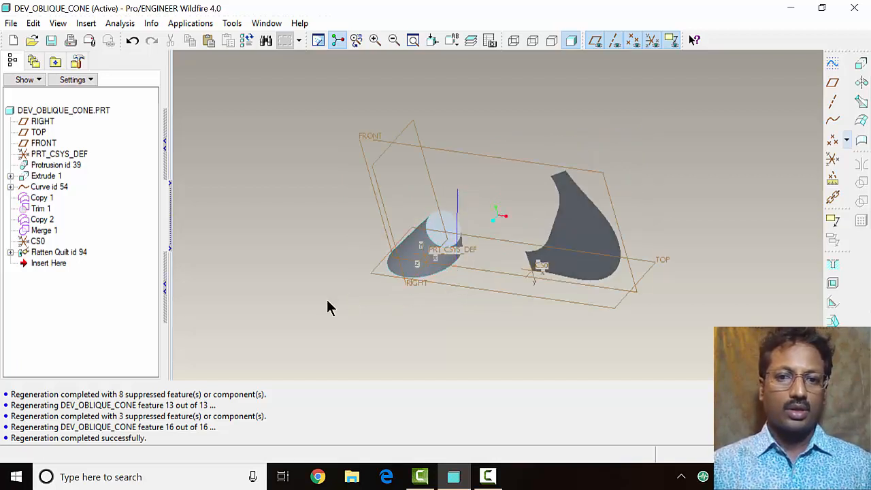
- Redefine Flatten Quilt id 94, check its origin point on the cone, and turn off Specify Placement
{"action": "left_click", "coordinate": [61, 253]}
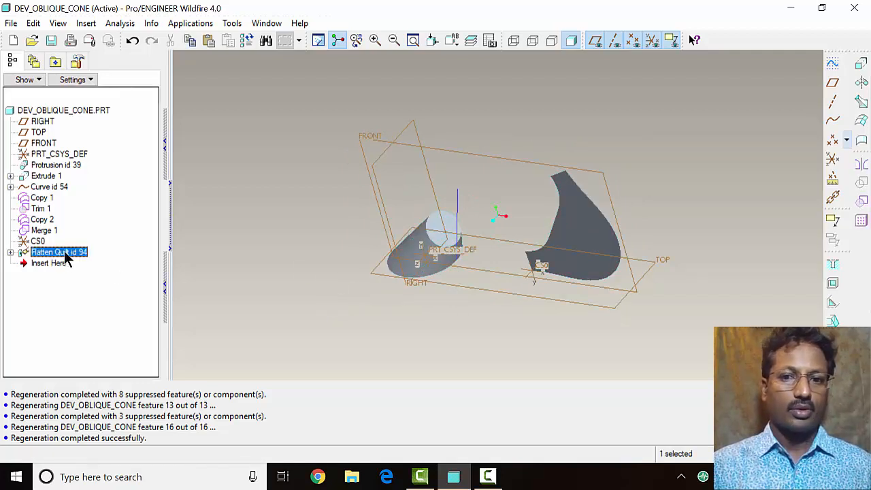
{"action": "right_click", "coordinate": [64, 252]}
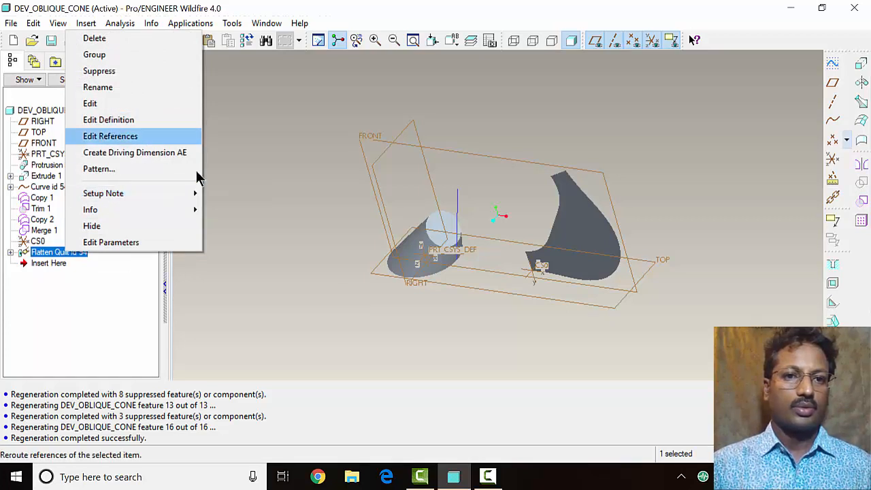
{"action": "left_click", "coordinate": [148, 121]}
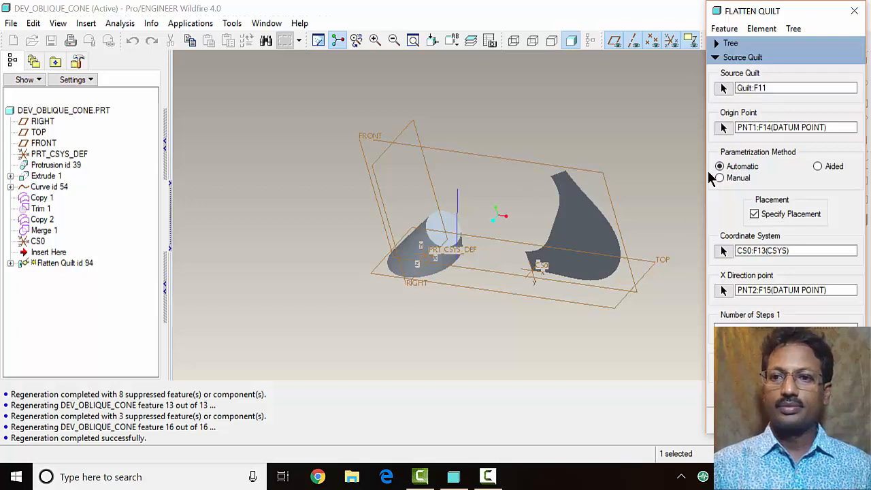
{"action": "left_click", "coordinate": [725, 128]}
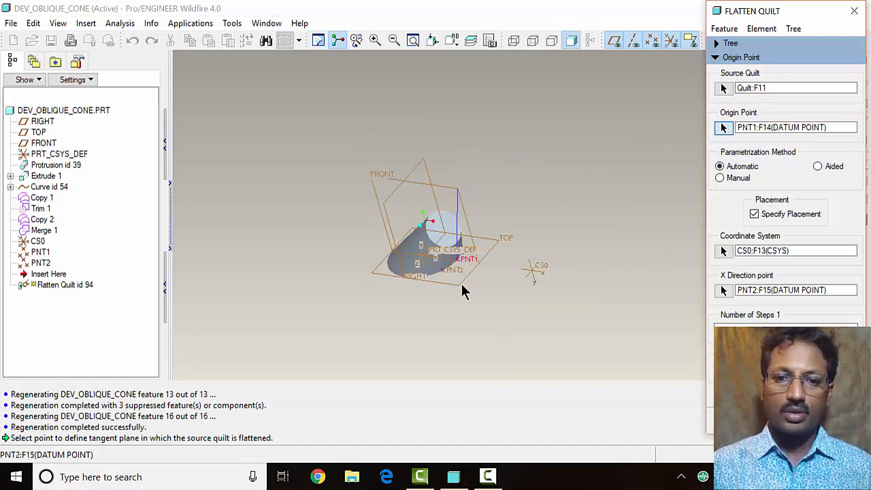
{"action": "middle_click_drag", "start_coordinate": [441, 276], "coordinate": [483, 264]}
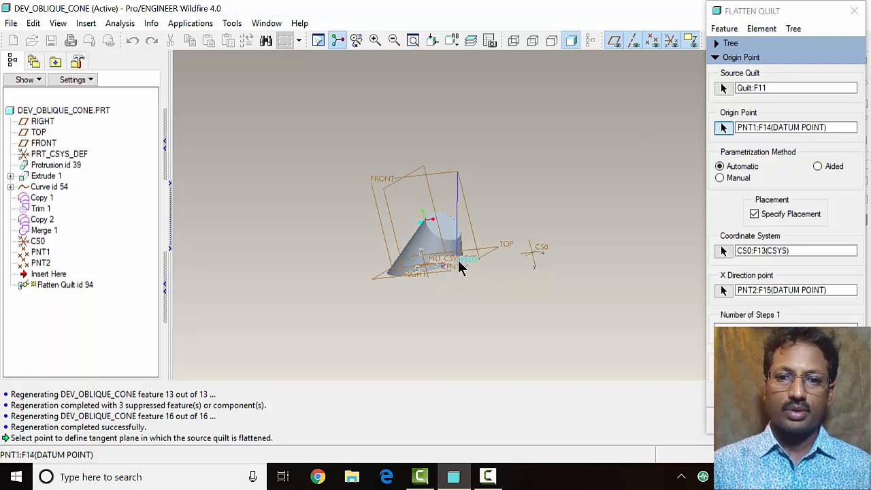
{"action": "left_click", "coordinate": [754, 215]}
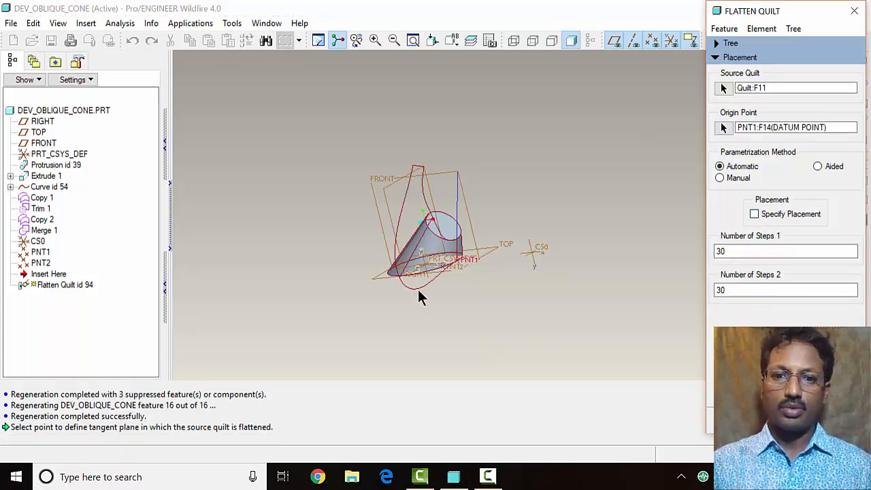
- Accept the Flatten Quilt definition to finish redefining the feature
{"action": "middle_click_drag", "start_coordinate": [418, 289], "coordinate": [415, 314]}
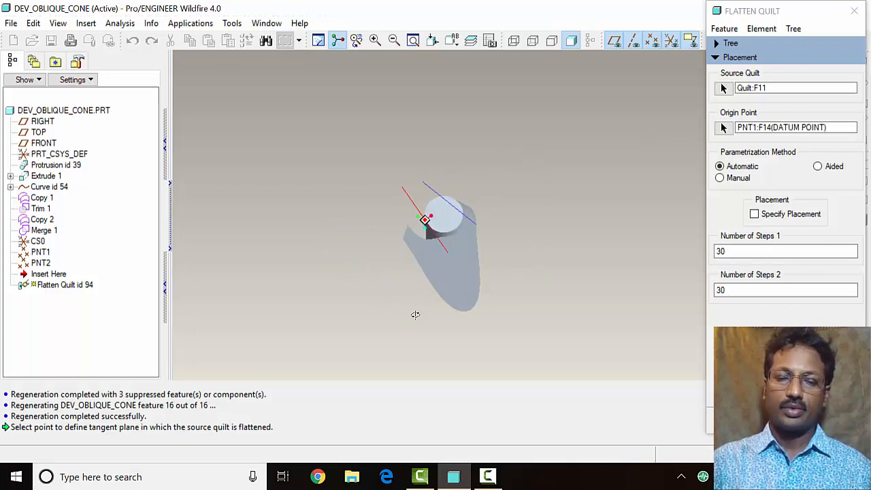
{"action": "left_click", "coordinate": [733, 420]}
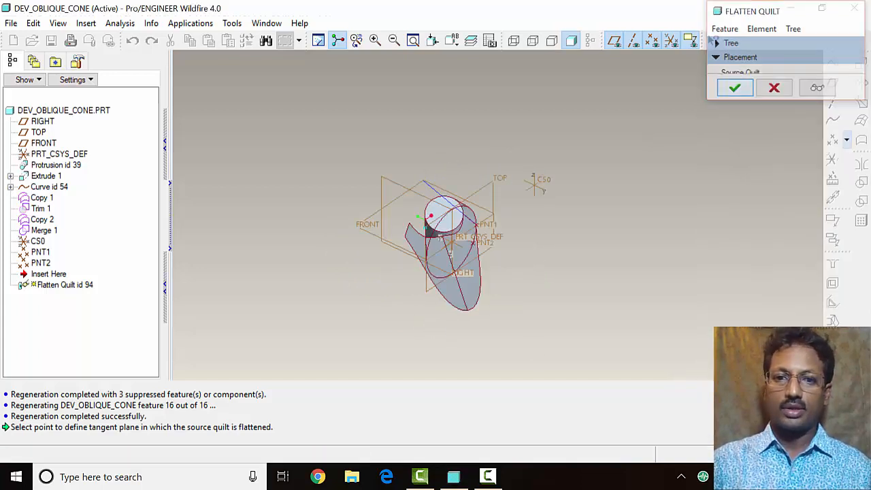
{"action": "left_click", "coordinate": [577, 303]}
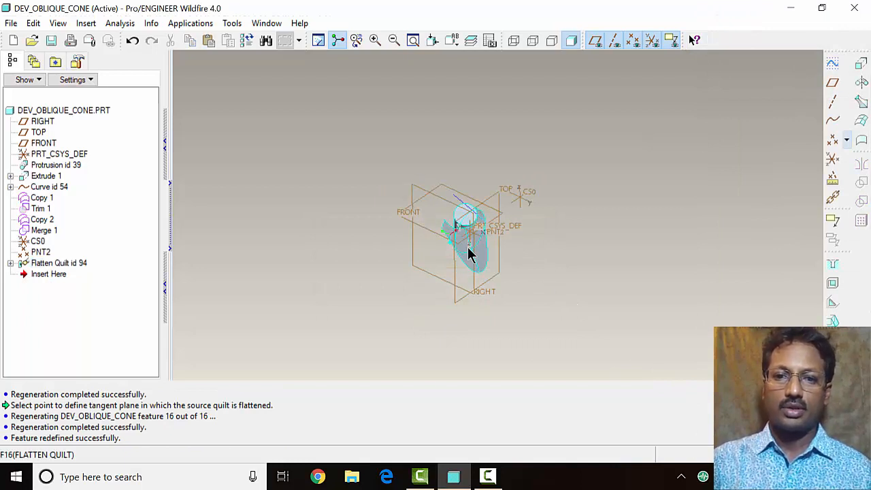
- Hide the datum planes, axes, datum points and coordinate systems, and refit the model in the view
{"action": "middle_click_drag", "start_coordinate": [468, 256], "coordinate": [488, 242]}
{"action": "left_click", "coordinate": [595, 42]}
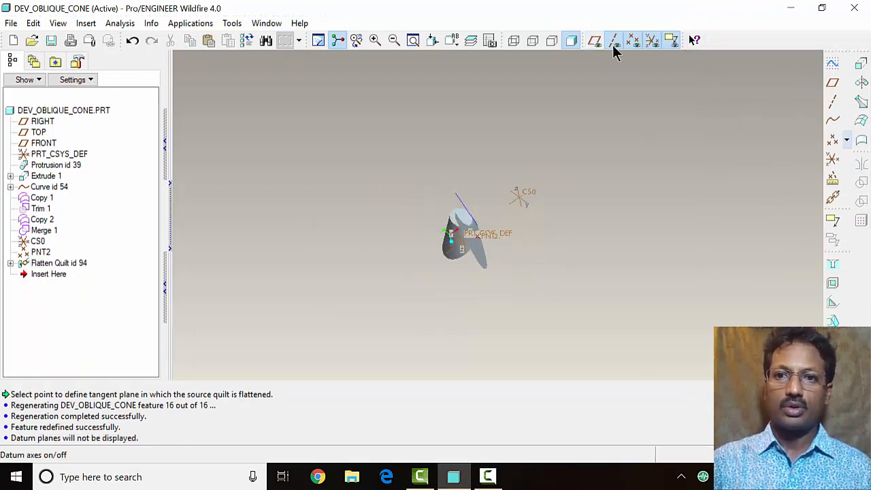
{"action": "left_click", "coordinate": [613, 40]}
{"action": "left_click", "coordinate": [632, 40]}
{"action": "left_click", "coordinate": [651, 40]}
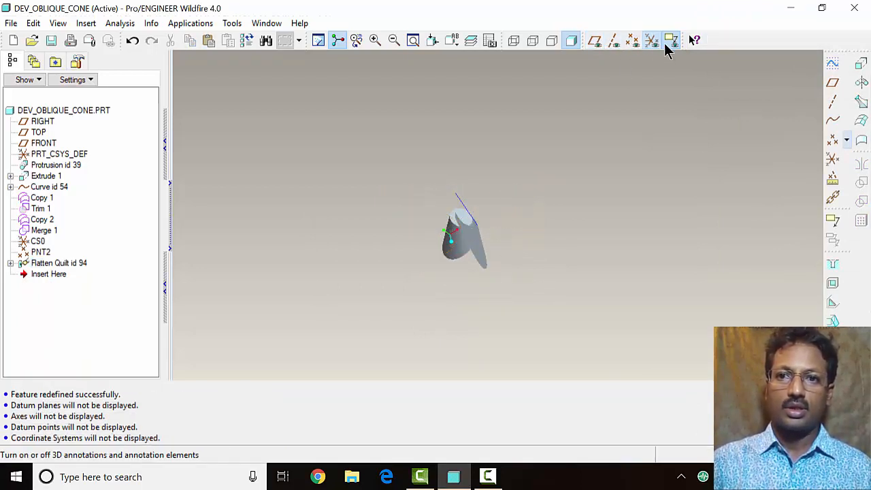
{"action": "left_click", "coordinate": [413, 40]}
{"action": "mouse_move", "coordinate": [524, 282]}
{"action": "middle_mouse_down"}
{"action": "mouse_move", "coordinate": [558, 276]}
{"action": "mouse_move", "coordinate": [530, 271]}
{"action": "mouse_move", "coordinate": [517, 288]}
{"action": "mouse_move", "coordinate": [533, 297]}
{"action": "middle_mouse_up"}
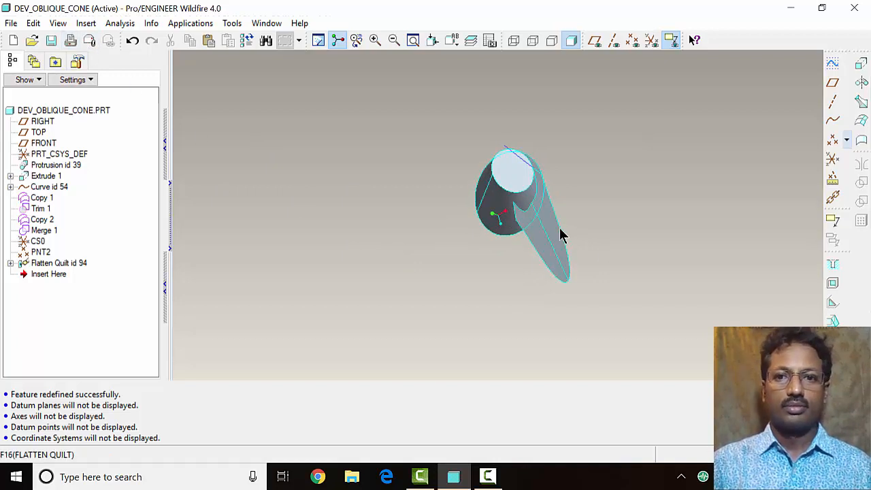
{"action": "left_click", "coordinate": [562, 253]}
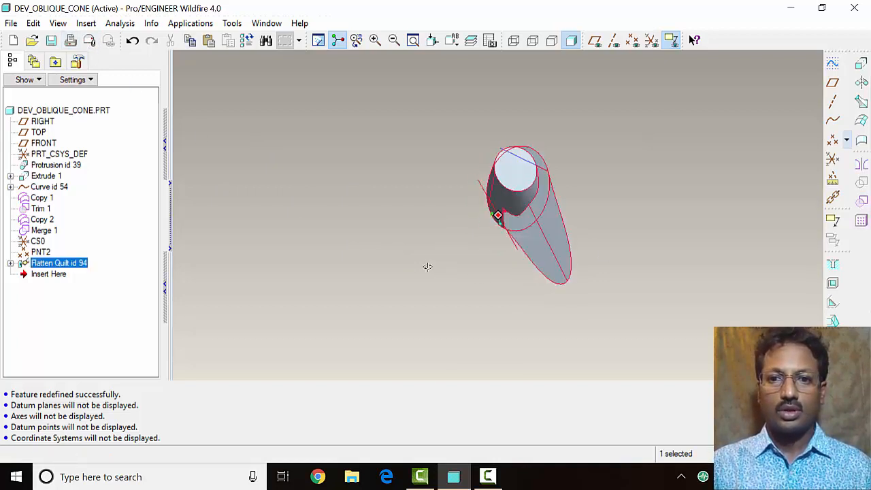
{"action": "left_click", "coordinate": [599, 276]}
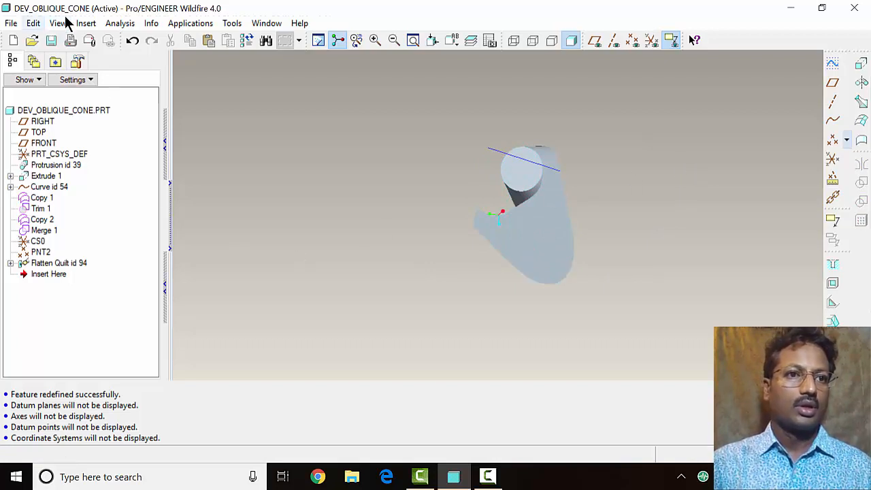
{"action": "left_click", "coordinate": [58, 23]}
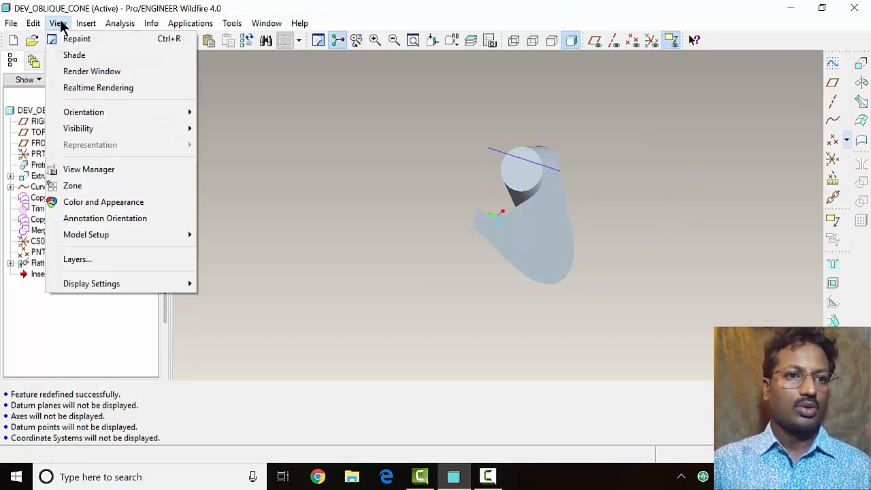
{"action": "left_click", "coordinate": [32, 24]}
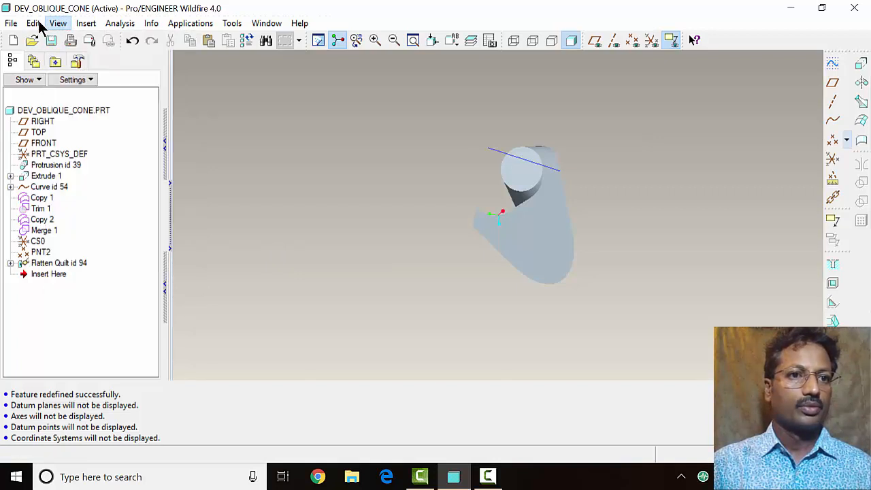
{"action": "left_click", "coordinate": [34, 23]}
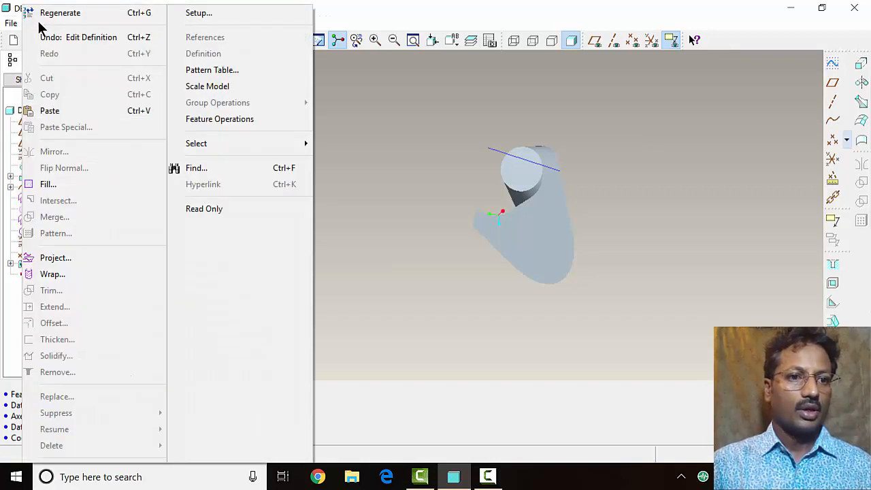
{"action": "left_click", "coordinate": [355, 114]}
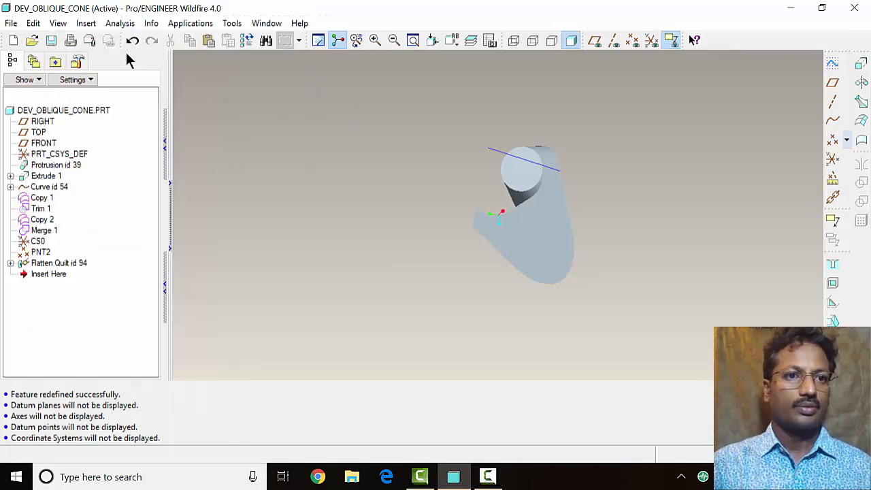
- Open the appearance editor and set the assignment type to Surfaces
{"action": "left_click", "coordinate": [61, 24]}
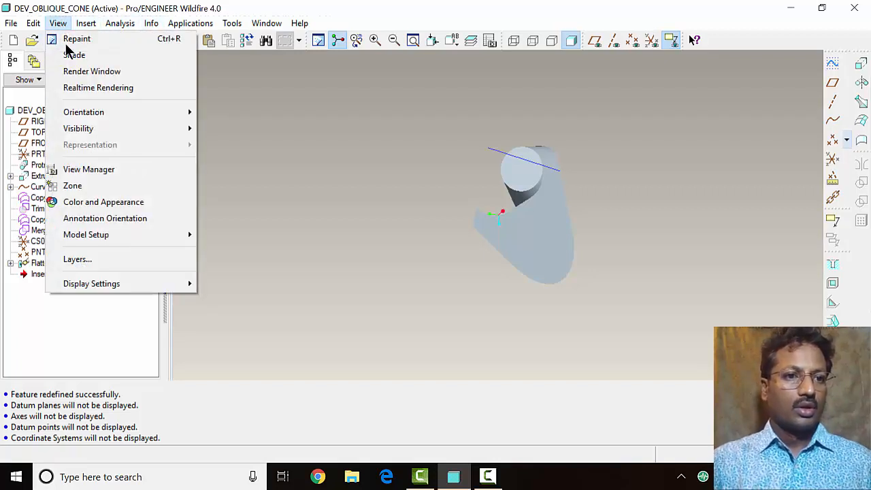
{"action": "left_click", "coordinate": [130, 204]}
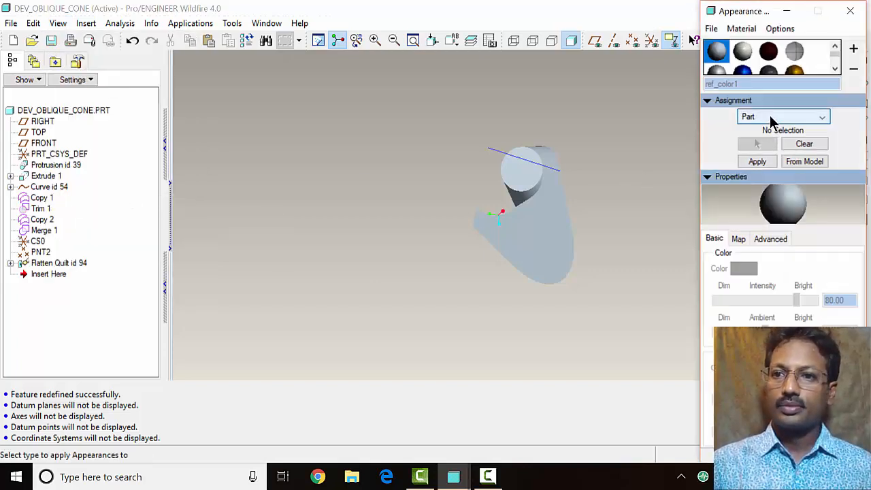
{"action": "left_click", "coordinate": [771, 117]}
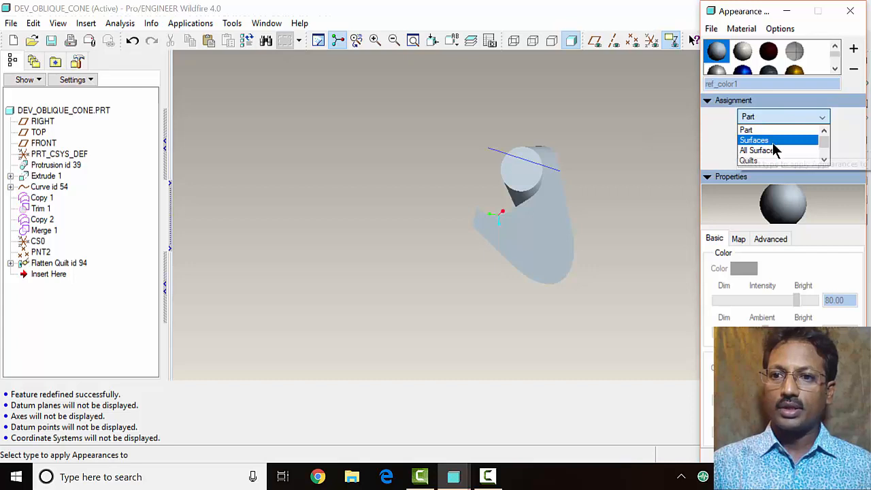
{"action": "left_click", "coordinate": [767, 139]}
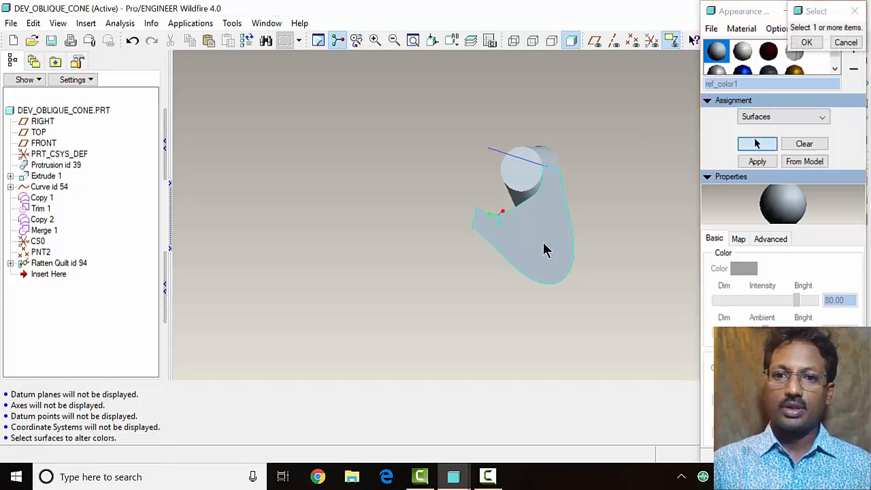
- Apply the ptc-painted-green appearance to one side of the flattened quilt surface
{"action": "left_click", "coordinate": [543, 242]}
{"action": "middle_click_drag", "start_coordinate": [464, 310], "coordinate": [496, 293]}
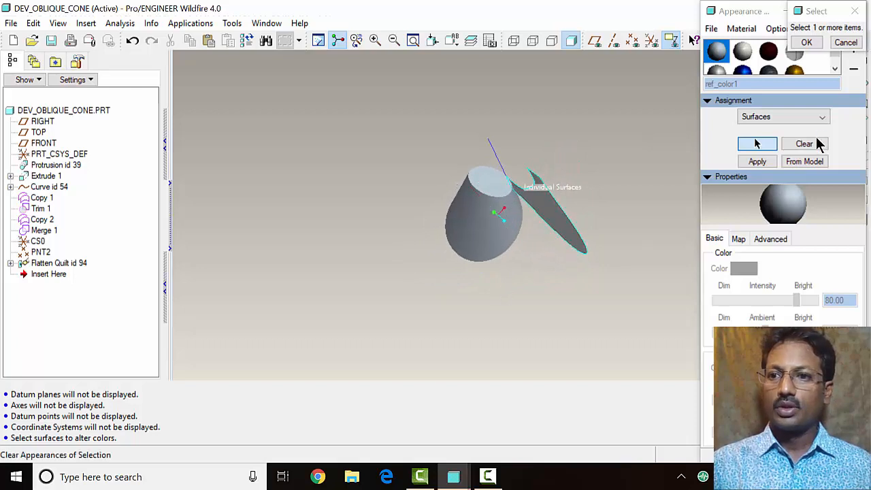
{"action": "left_click", "coordinate": [836, 69]}
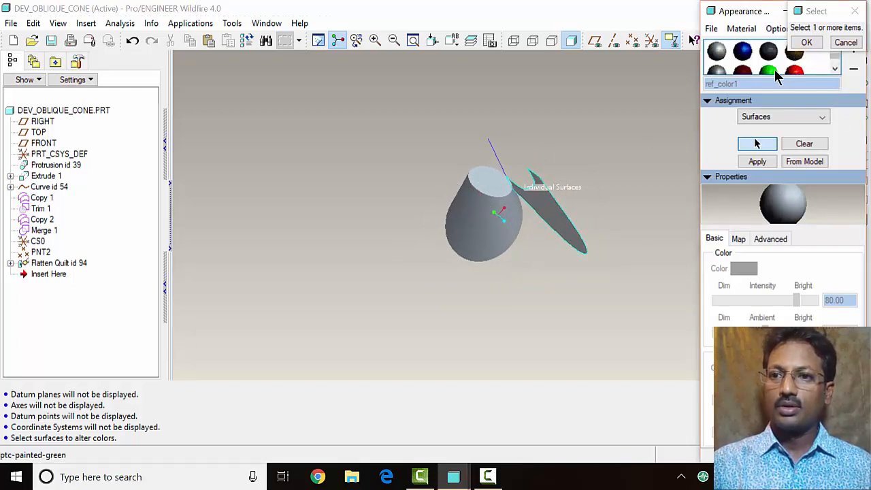
{"action": "left_click", "coordinate": [835, 68]}
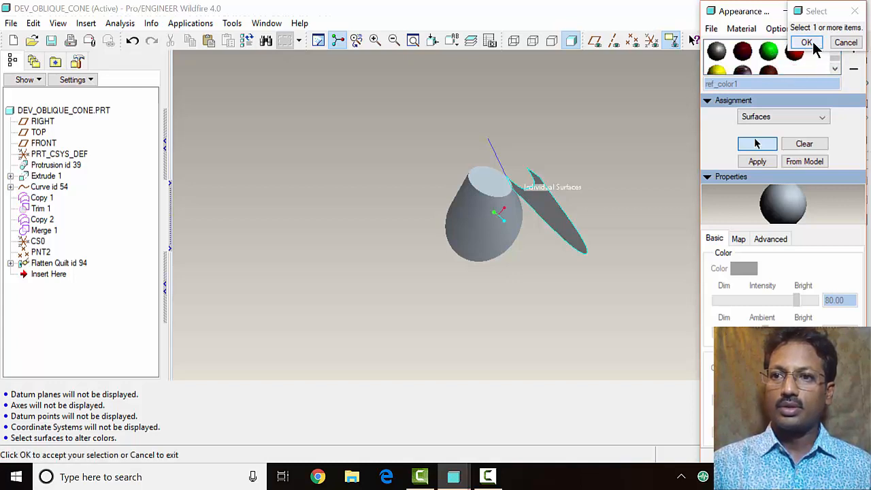
{"action": "left_click", "coordinate": [814, 42]}
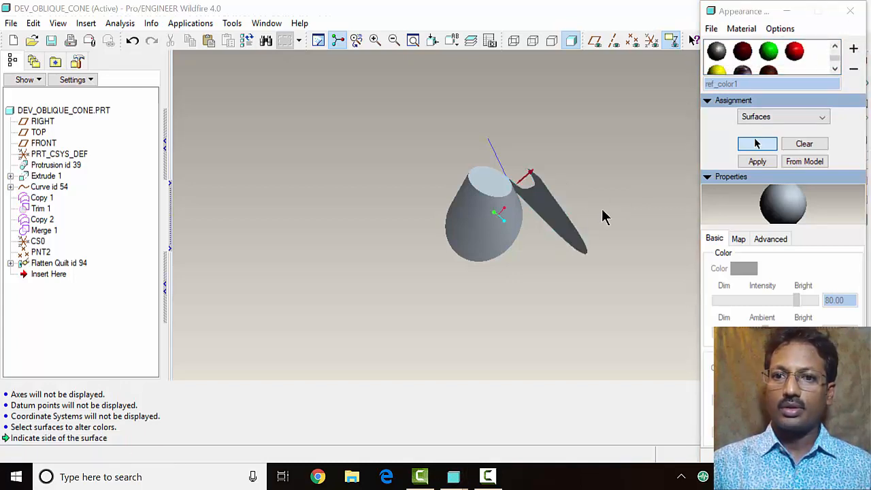
{"action": "left_click", "coordinate": [768, 54]}
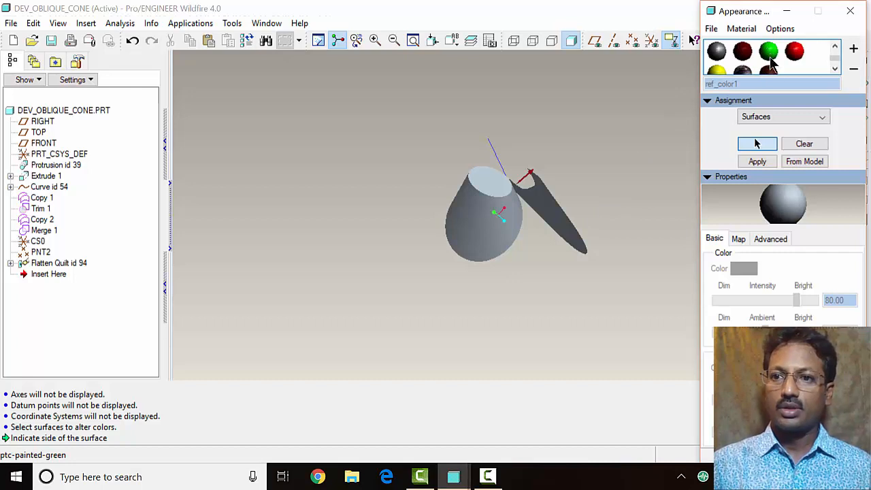
{"action": "middle_click", "coordinate": [638, 183]}
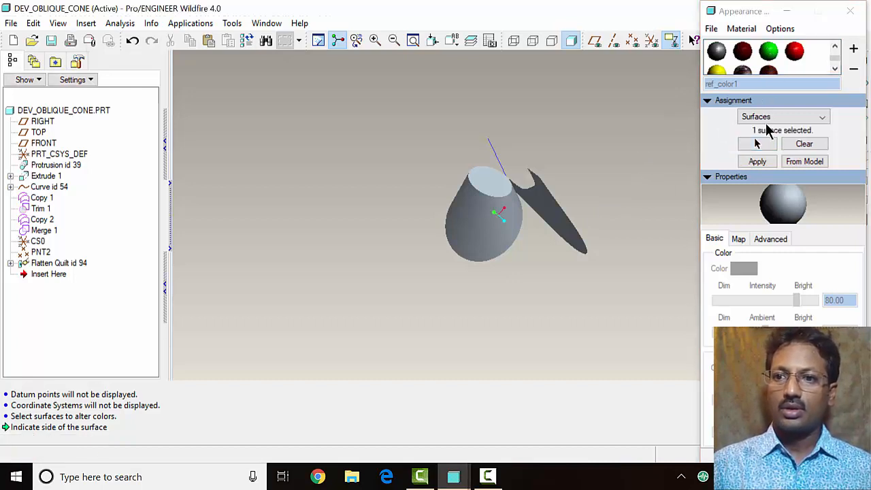
{"action": "left_click", "coordinate": [770, 53]}
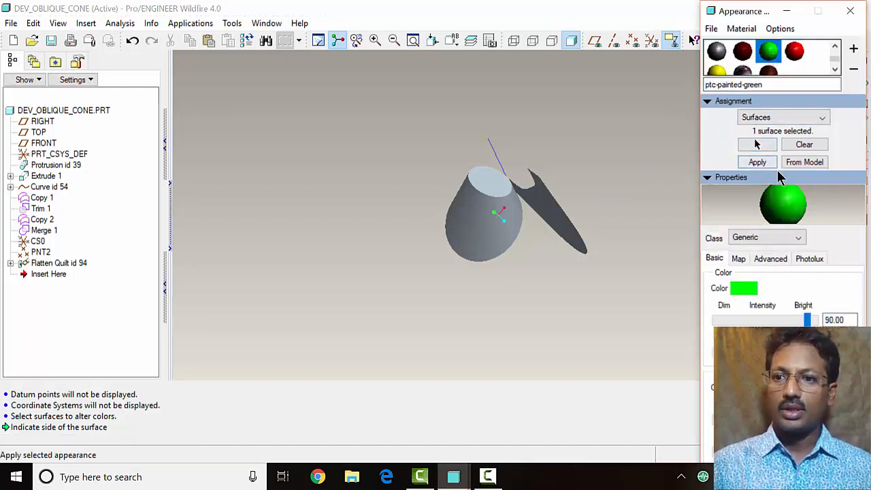
{"action": "left_click", "coordinate": [768, 162]}
- Reselect the flattened quilt surface, flip the side direction, and apply ptc-painted-green to its opposite side
{"action": "middle_click_drag", "start_coordinate": [506, 259], "coordinate": [586, 195]}
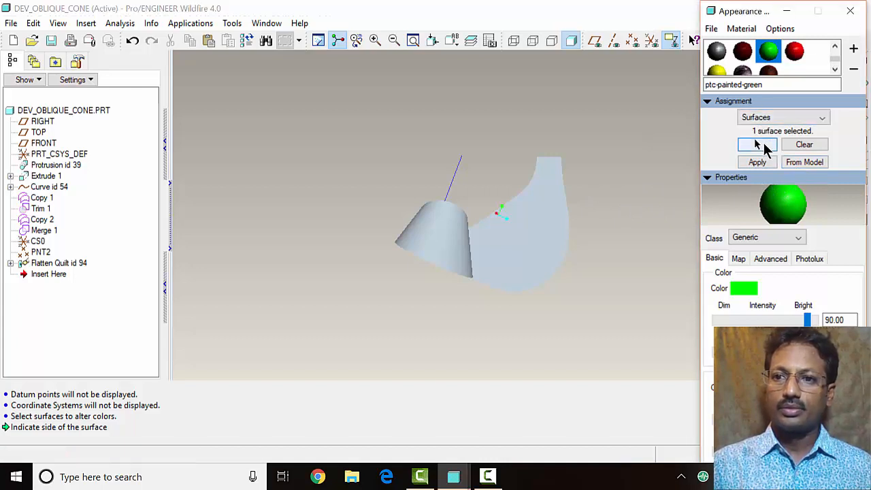
{"action": "left_click", "coordinate": [761, 146]}
{"action": "left_click", "coordinate": [533, 229]}
{"action": "middle_click_drag", "start_coordinate": [612, 238], "coordinate": [597, 260]}
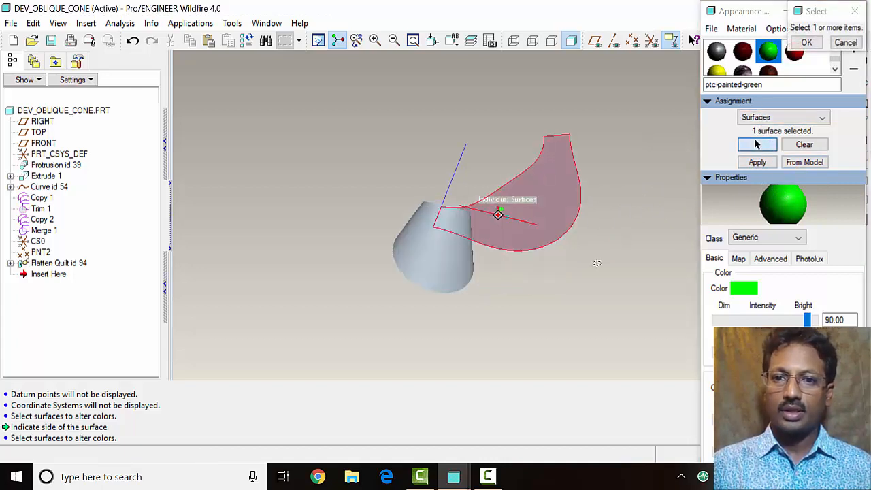
{"action": "middle_click", "coordinate": [630, 121]}
{"action": "middle_click_drag", "start_coordinate": [629, 116], "coordinate": [602, 199]}
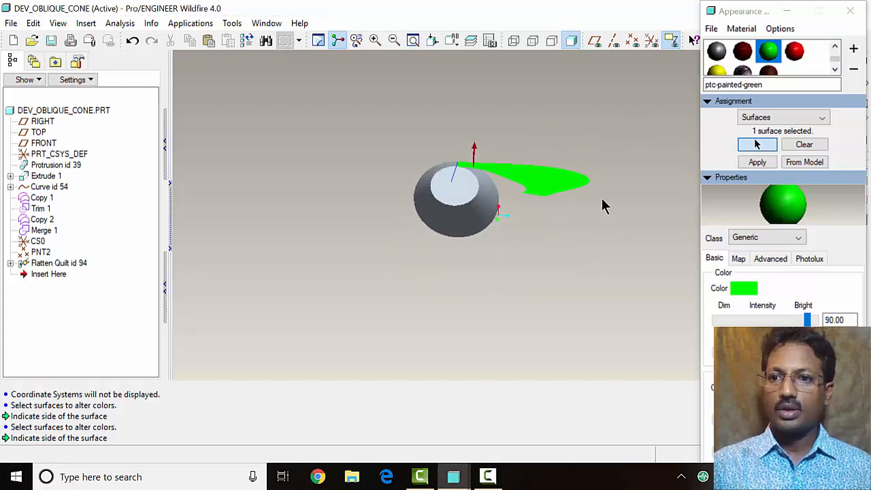
{"action": "left_click", "coordinate": [756, 162]}
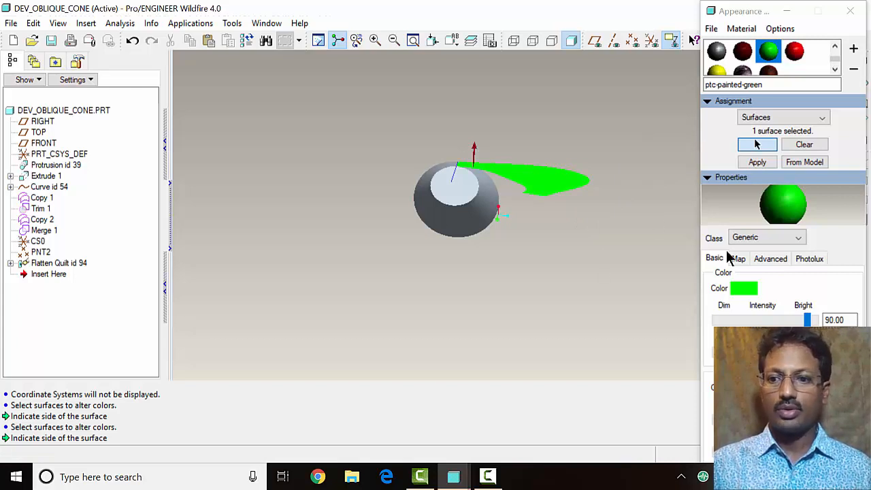
{"action": "left_click", "coordinate": [474, 151]}
{"action": "middle_click_drag", "start_coordinate": [493, 317], "coordinate": [480, 226]}
{"action": "left_click", "coordinate": [769, 159]}
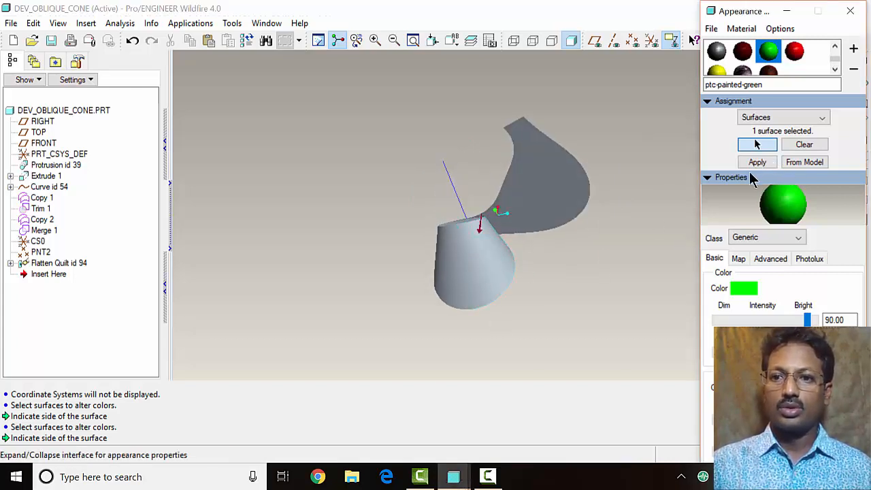
{"action": "middle_click", "coordinate": [653, 188]}
{"action": "left_click", "coordinate": [754, 164]}
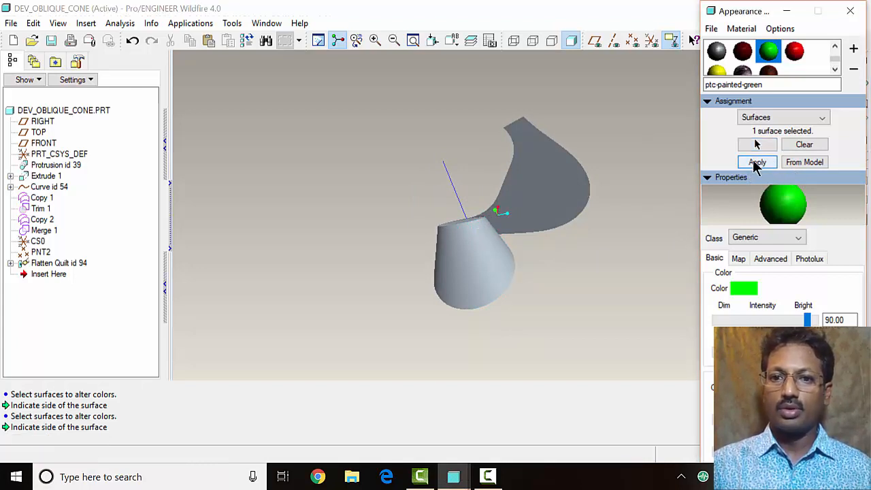
- Apply the ptc-painted-red appearance to the outer side of the two lateral surfaces of the oblique cone
{"action": "mouse_move", "coordinate": [593, 225]}
{"action": "middle_mouse_down"}
{"action": "mouse_move", "coordinate": [574, 317]}
{"action": "mouse_move", "coordinate": [597, 229]}
{"action": "mouse_move", "coordinate": [581, 233]}
{"action": "middle_mouse_up"}
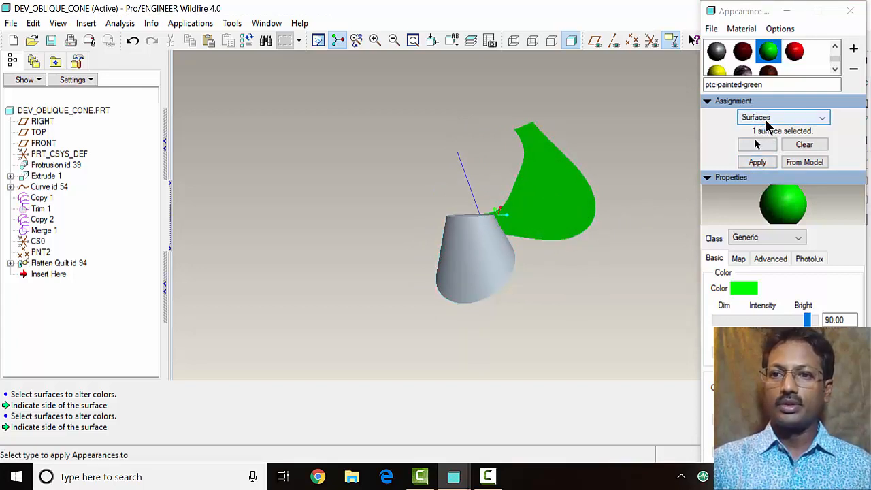
{"action": "left_click", "coordinate": [757, 145]}
{"action": "left_click", "coordinate": [484, 264]}
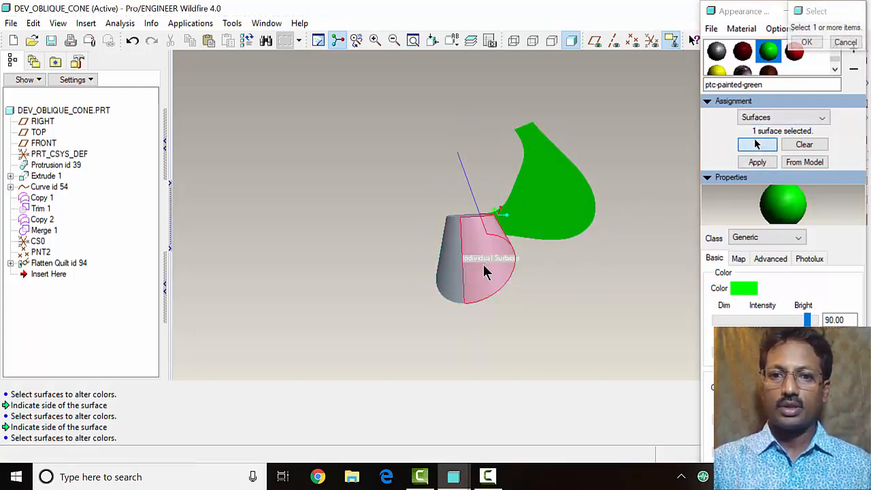
{"action": "mouse_move", "coordinate": [428, 303]}
{"action": "middle_mouse_down"}
{"action": "mouse_move", "coordinate": [457, 325]}
{"action": "mouse_move", "coordinate": [476, 322]}
{"action": "middle_mouse_up"}
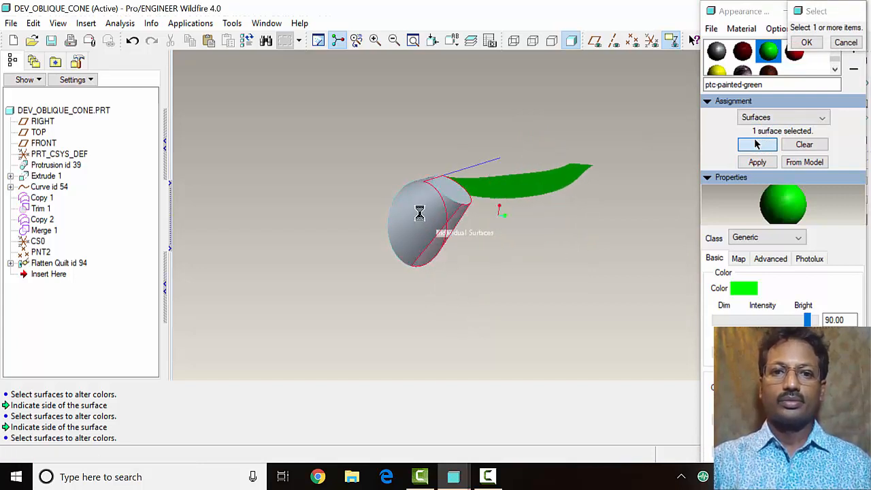
{"action": "mouse_move", "coordinate": [432, 253]}
{"action": "middle_mouse_down"}
{"action": "mouse_move", "coordinate": [443, 298]}
{"action": "mouse_move", "coordinate": [399, 217]}
{"action": "mouse_move", "coordinate": [382, 214]}
{"action": "middle_mouse_up"}
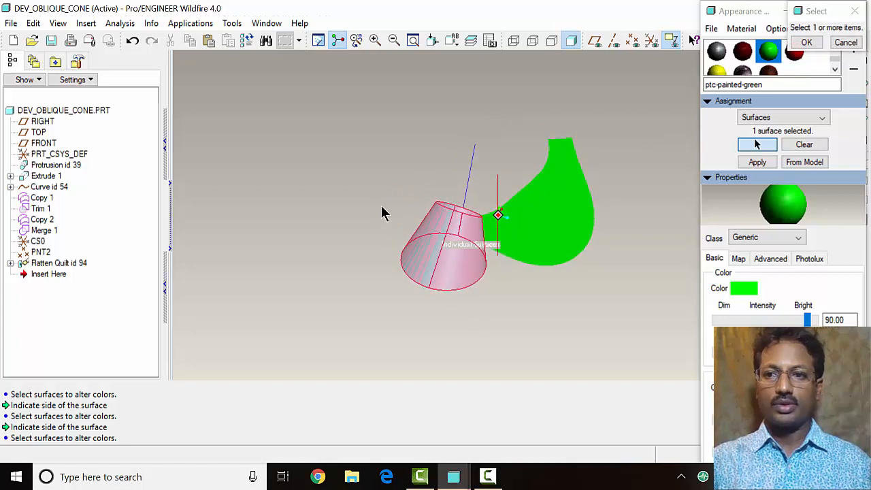
{"action": "middle_click", "coordinate": [647, 165]}
{"action": "mouse_move", "coordinate": [648, 219]}
{"action": "middle_mouse_down"}
{"action": "mouse_move", "coordinate": [535, 222]}
{"action": "mouse_move", "coordinate": [539, 229]}
{"action": "middle_mouse_up"}
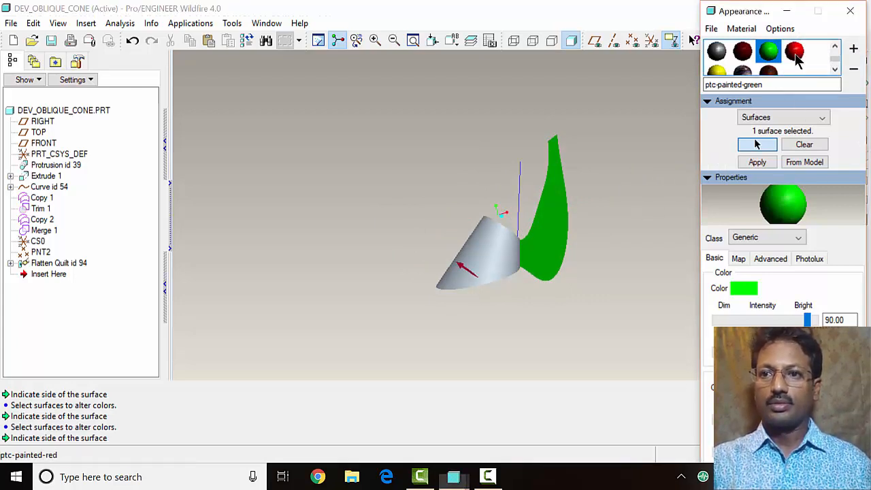
{"action": "left_click", "coordinate": [676, 184]}
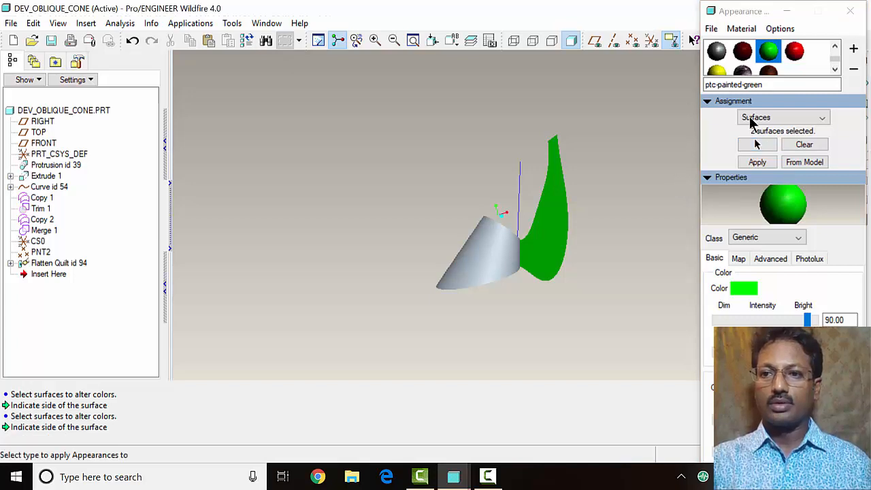
{"action": "left_click", "coordinate": [798, 58]}
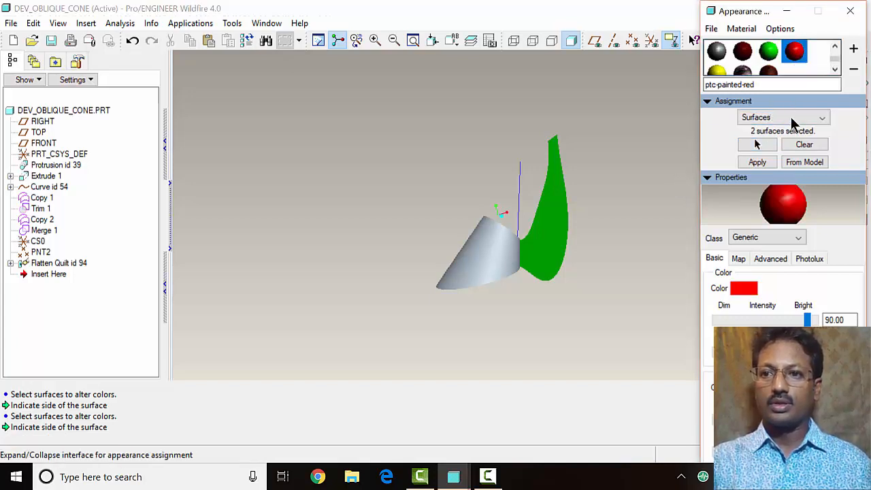
{"action": "left_click", "coordinate": [757, 162]}
- Close the appearance editor and turn on the display of coordinate systems and datum points
{"action": "middle_click_drag", "start_coordinate": [492, 273], "coordinate": [447, 330]}
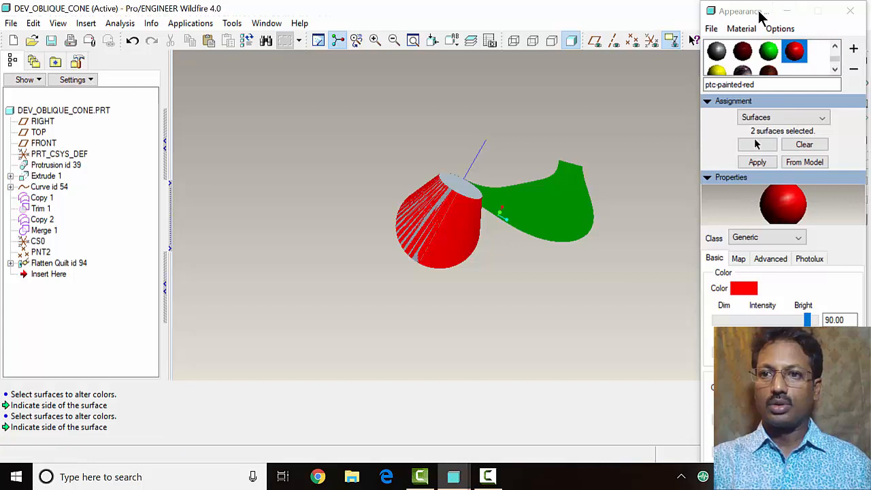
{"action": "left_click_drag", "start_coordinate": [758, 14], "coordinate": [715, 14]}
{"action": "left_click", "coordinate": [807, 11]}
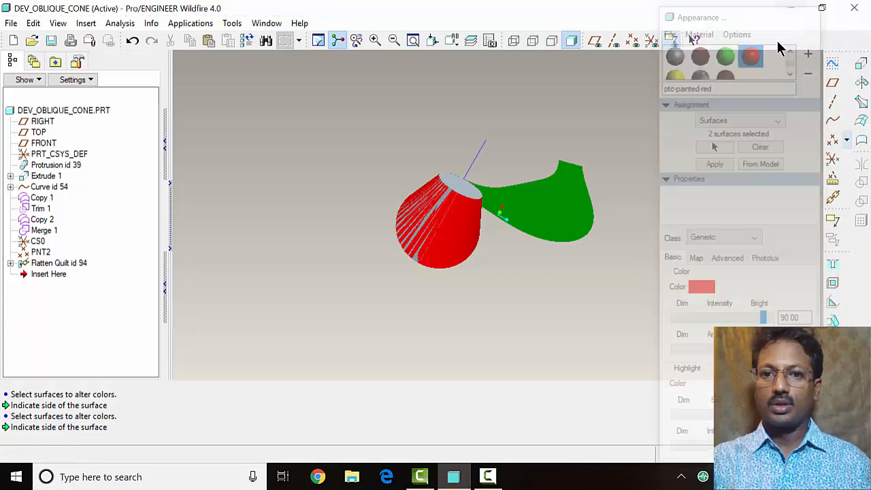
{"action": "middle_click_drag", "start_coordinate": [466, 300], "coordinate": [439, 281]}
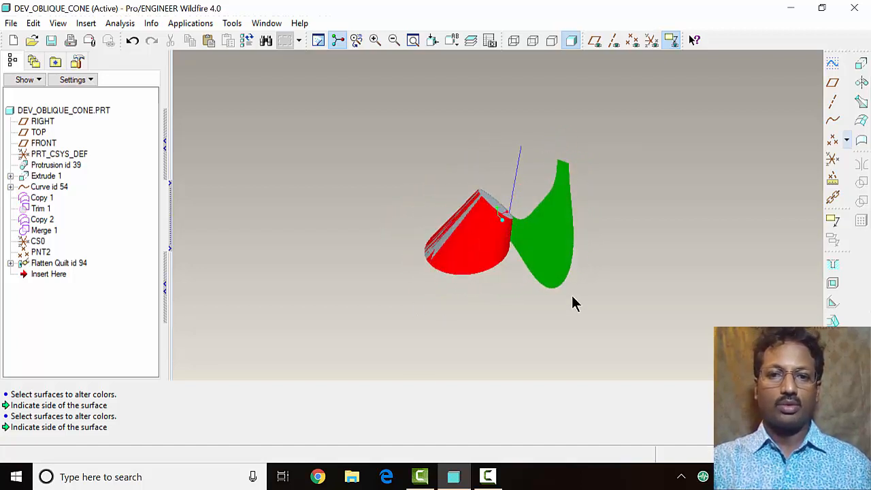
{"action": "left_click", "coordinate": [652, 40]}
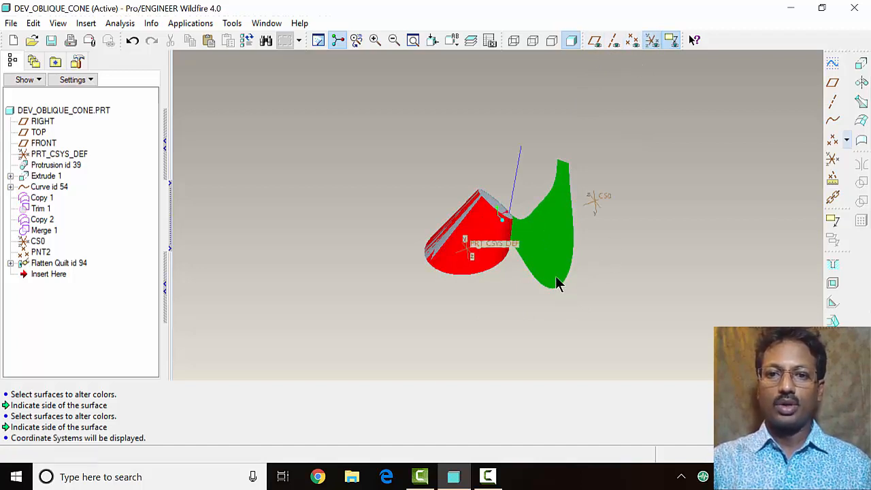
{"action": "left_click", "coordinate": [632, 41]}
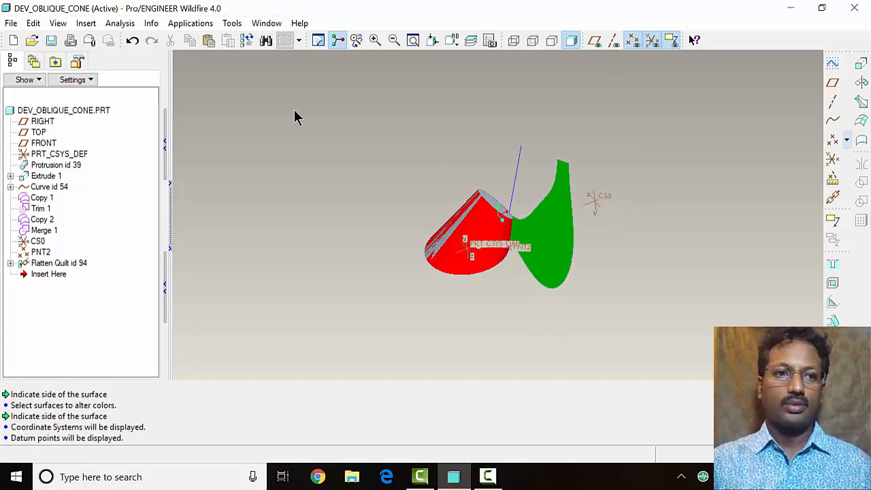
- Redefine the Flatten Quilt feature to specify its placement, using coordinate system CS0
{"action": "right_click", "coordinate": [64, 263]}
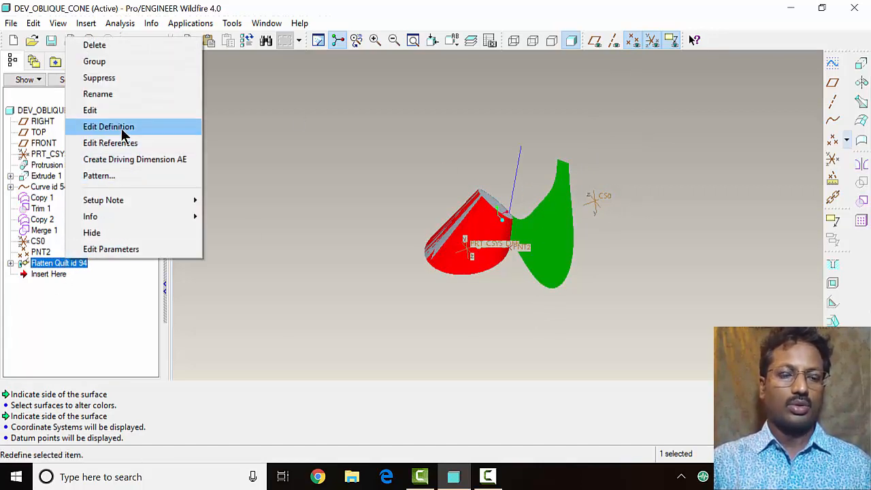
{"action": "left_click", "coordinate": [121, 128]}
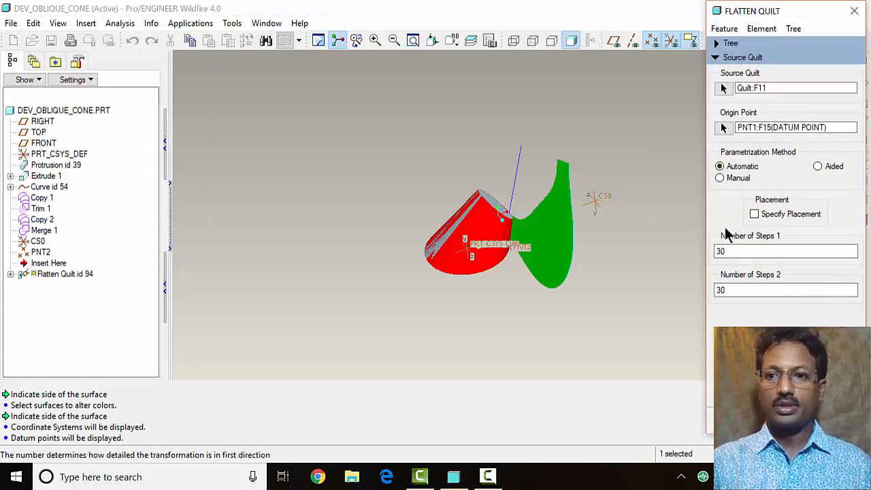
{"action": "left_click", "coordinate": [771, 215]}
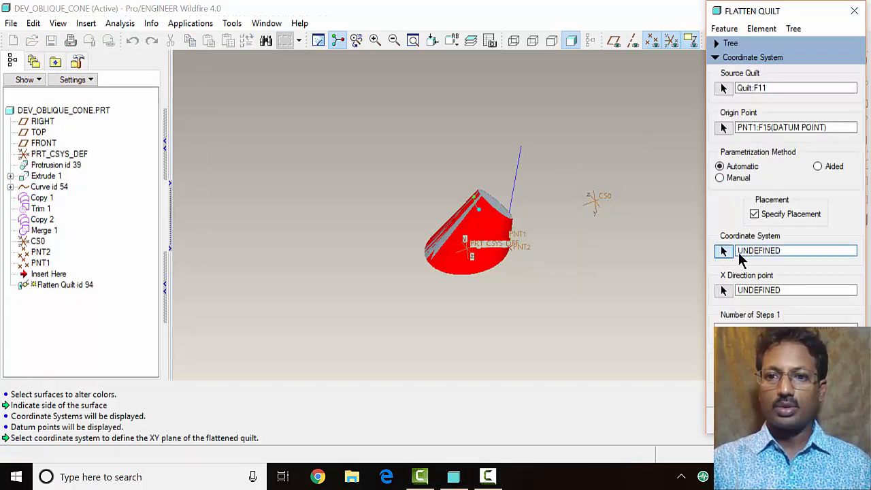
{"action": "left_click", "coordinate": [723, 252]}
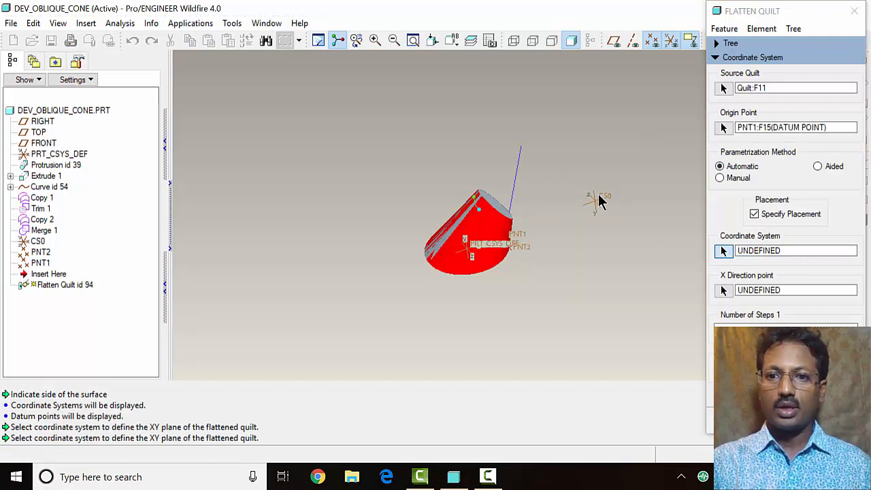
{"action": "left_click", "coordinate": [602, 201]}
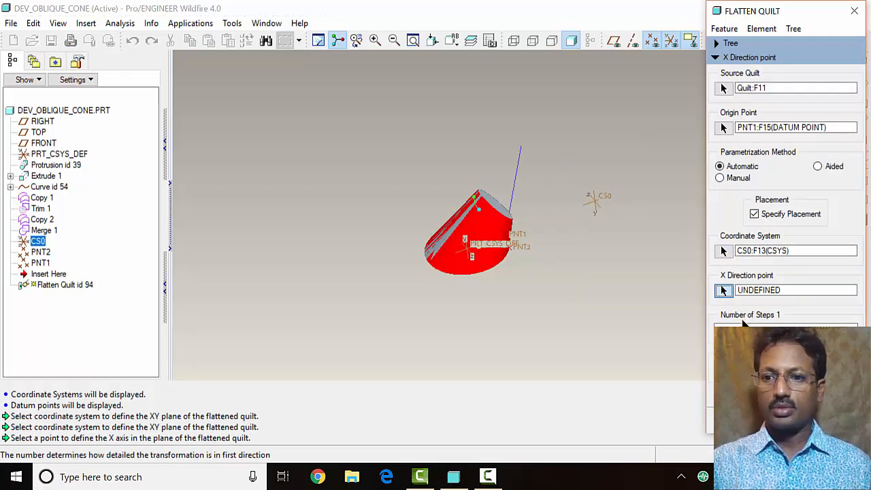
- Use datum point PNT2 as the flattened quilt's X direction point, preview the result and accept the redefinition
{"action": "left_click", "coordinate": [724, 290]}
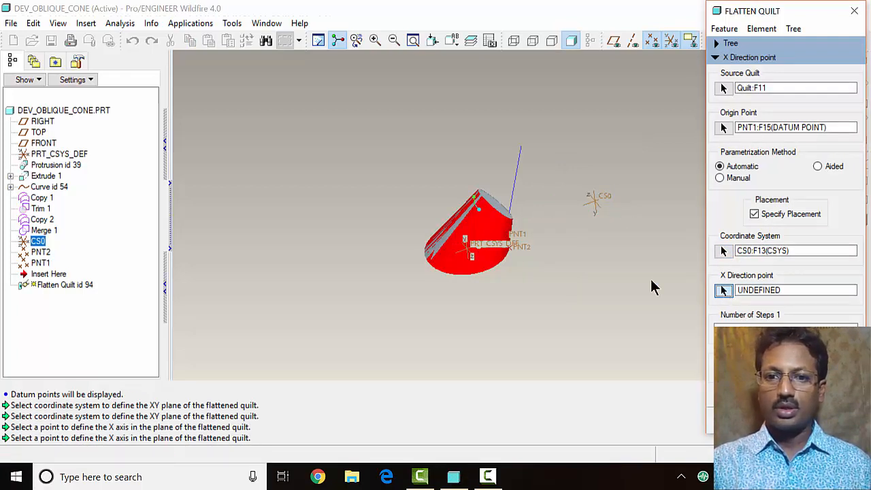
{"action": "left_click", "coordinate": [529, 252]}
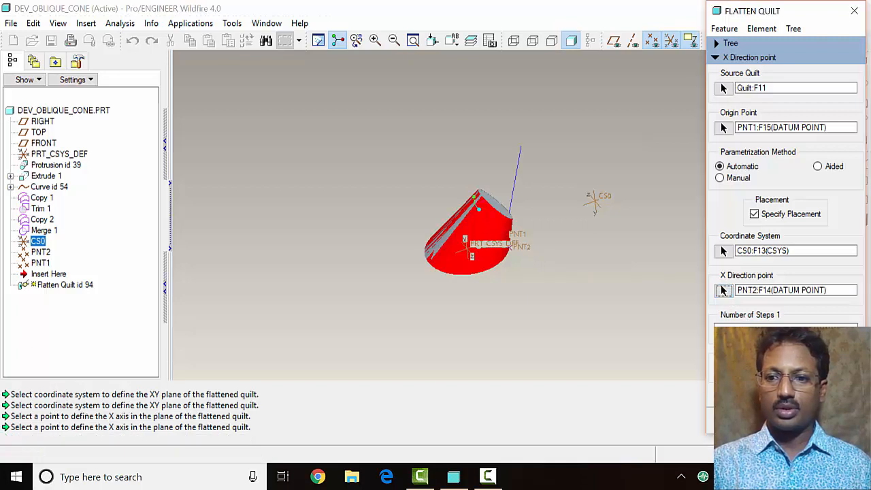
{"action": "left_click", "coordinate": [813, 421]}
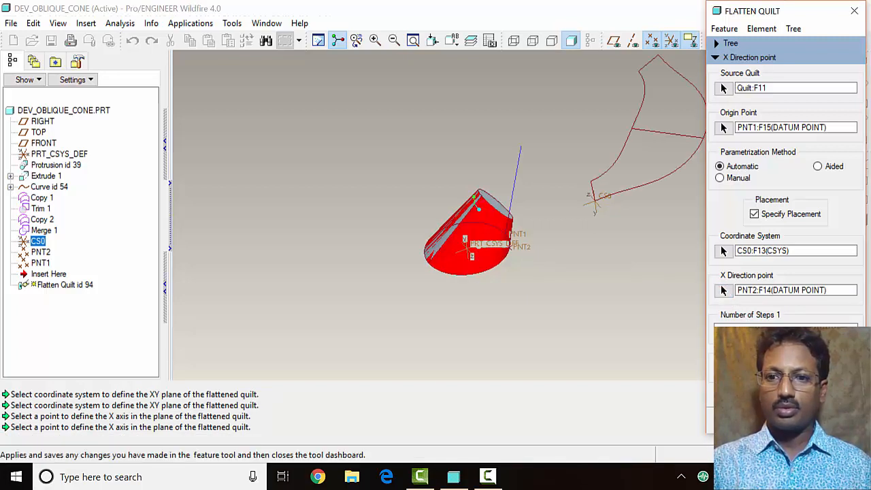
{"action": "left_click", "coordinate": [736, 421]}
- Redefine coordinate system CS0 with an X offset of 50 from PRT_CSYS_DEF
{"action": "mouse_move", "coordinate": [524, 258]}
{"action": "middle_mouse_down"}
{"action": "mouse_move", "coordinate": [515, 197]}
{"action": "mouse_move", "coordinate": [488, 231]}
{"action": "mouse_move", "coordinate": [535, 233]}
{"action": "mouse_move", "coordinate": [513, 247]}
{"action": "middle_mouse_up"}
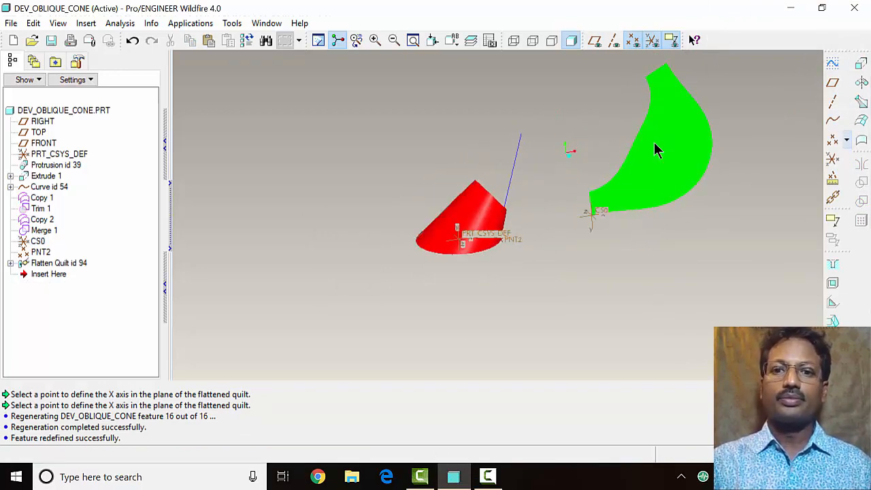
{"action": "middle_click_drag", "start_coordinate": [544, 140], "coordinate": [563, 148]}
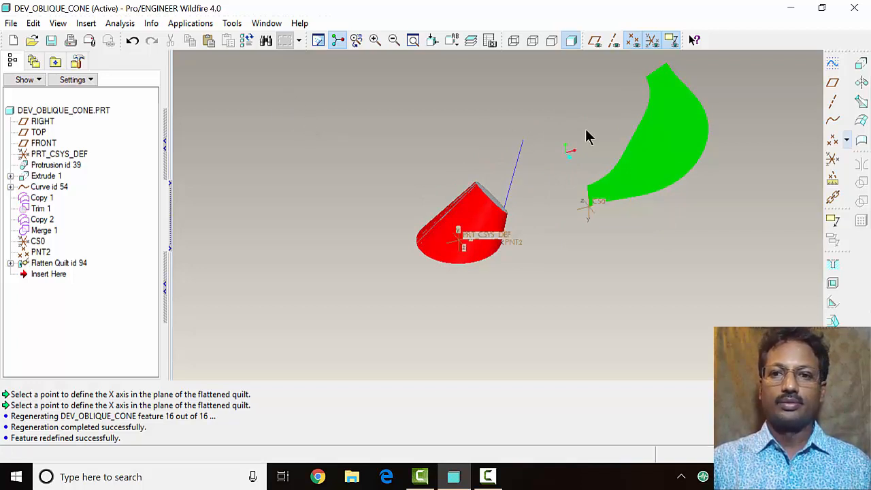
{"action": "middle_click_drag", "start_coordinate": [531, 204], "coordinate": [577, 224]}
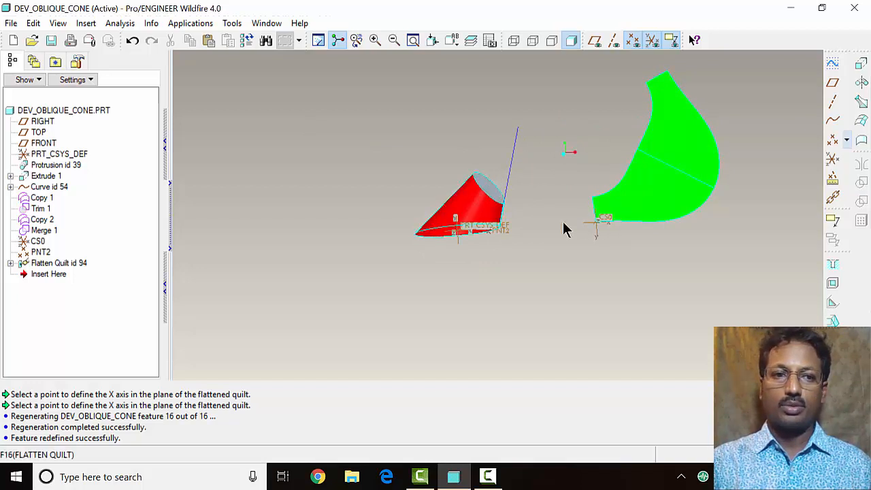
{"action": "left_click", "coordinate": [39, 242]}
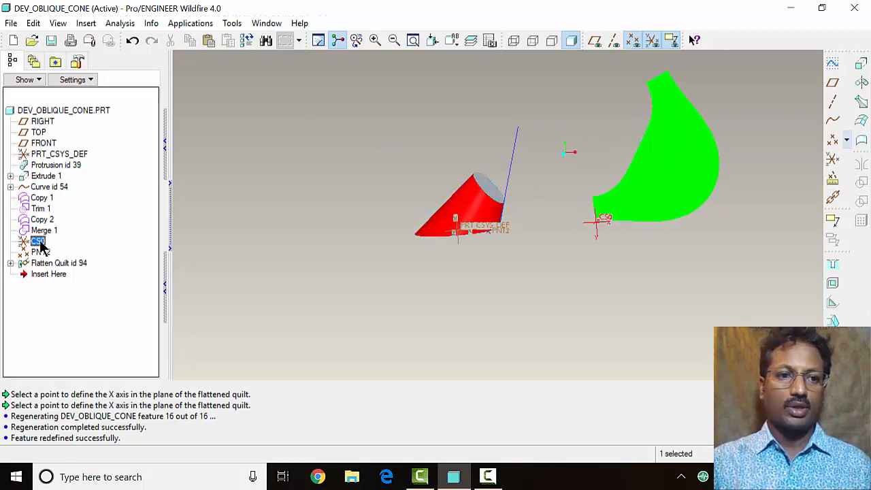
{"action": "right_click", "coordinate": [39, 242]}
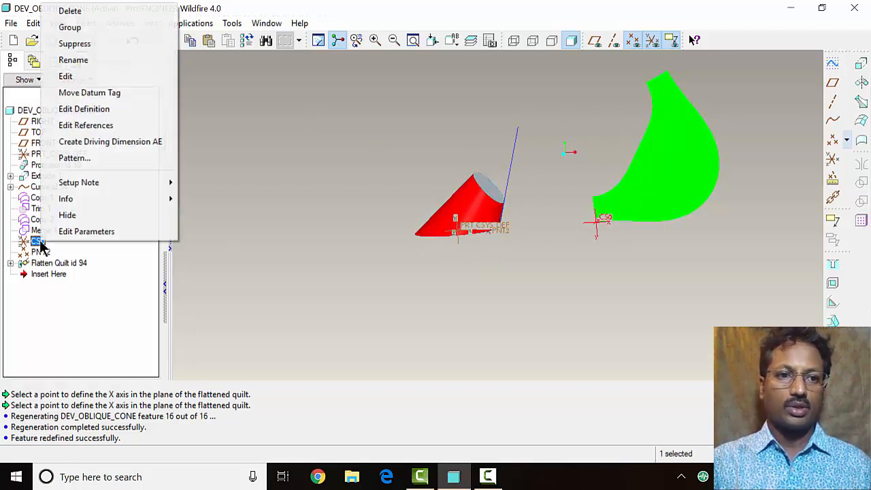
{"action": "left_click", "coordinate": [91, 116]}
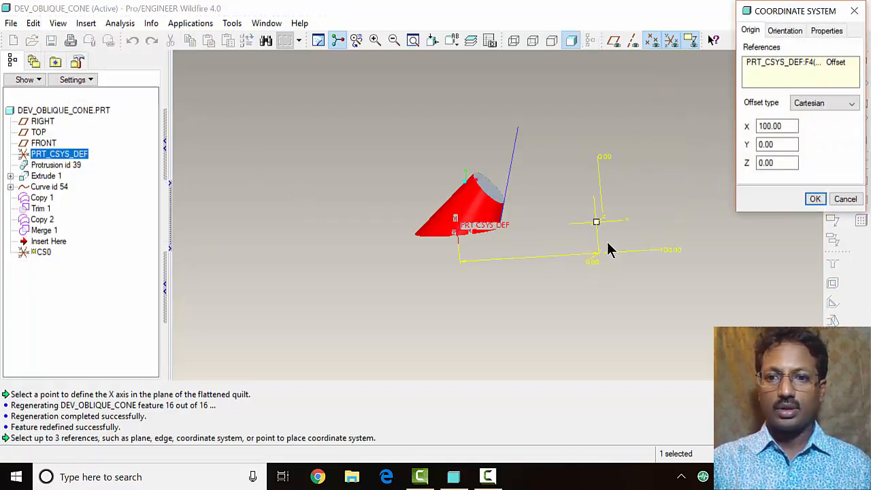
{"action": "double_click", "coordinate": [672, 251]}
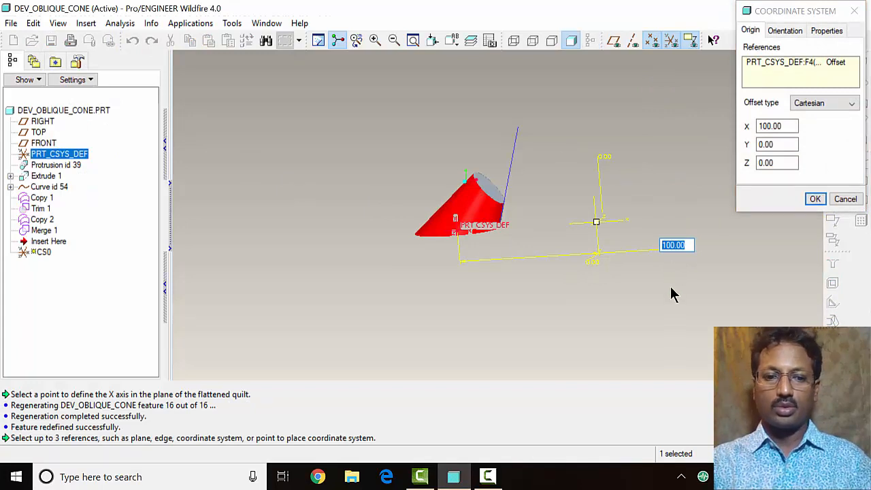
{"action": "type", "text": "50"}
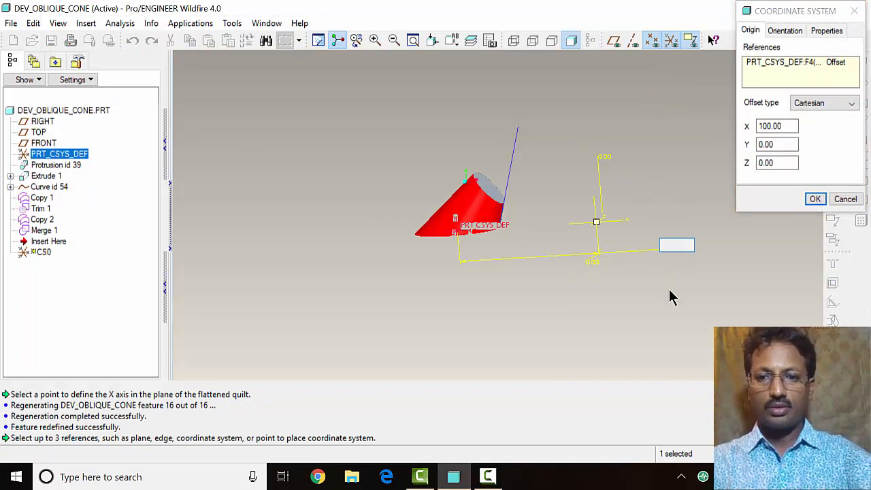
{"action": "key", "text": "Return"}
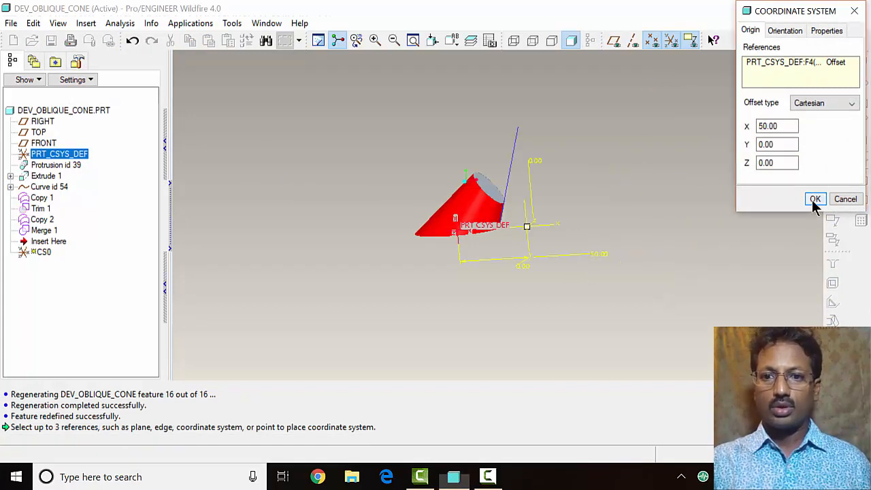
{"action": "left_click", "coordinate": [814, 198]}
- Save the DEV_OBLIQUE_CONE part under its existing model name
{"action": "middle_click_drag", "start_coordinate": [513, 239], "coordinate": [510, 257]}
{"action": "left_click", "coordinate": [559, 300]}
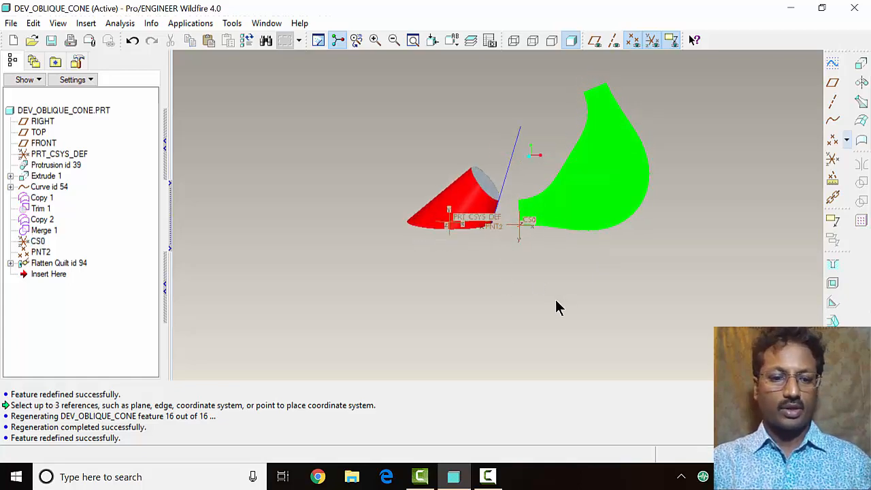
{"action": "key", "text": "ctrl+s"}
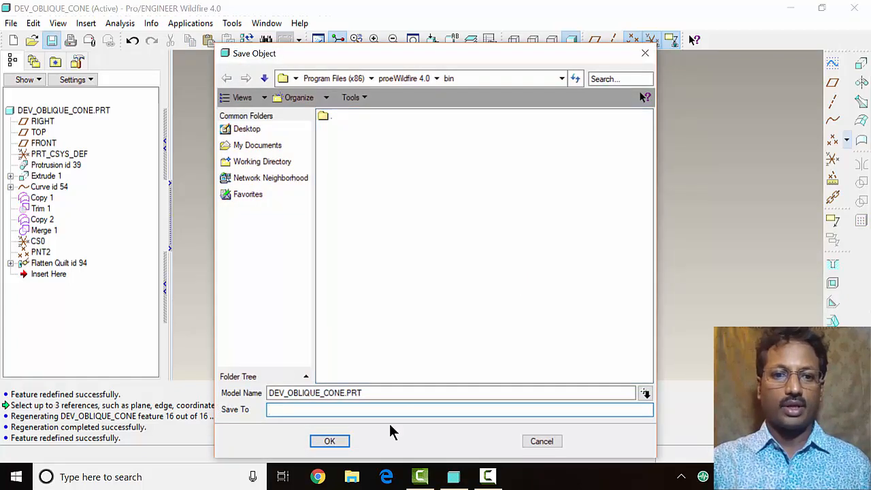
{"action": "left_click", "coordinate": [332, 442]}
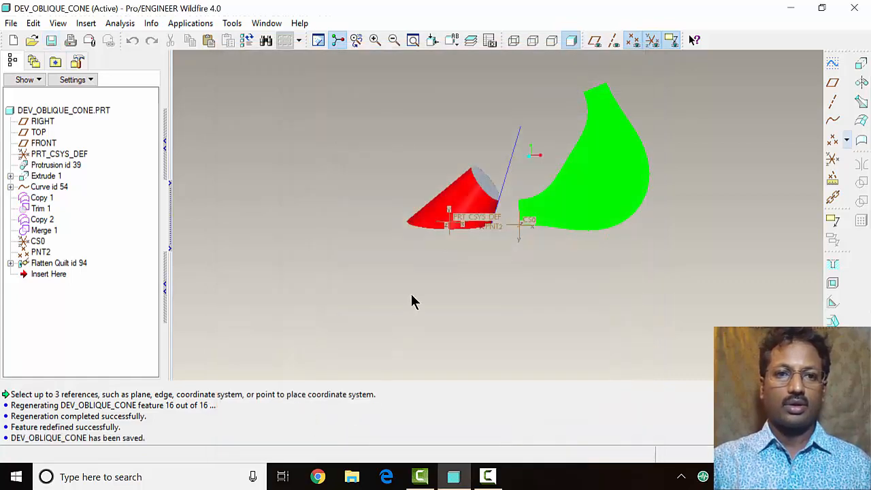
- Start a new drawing named Dev_oblique_cone using the default template option
{"action": "left_click", "coordinate": [13, 40]}
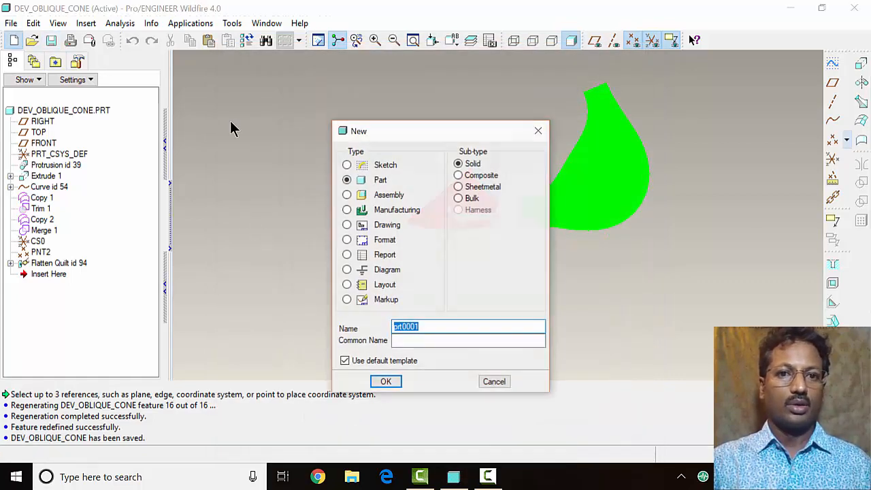
{"action": "left_click", "coordinate": [397, 227]}
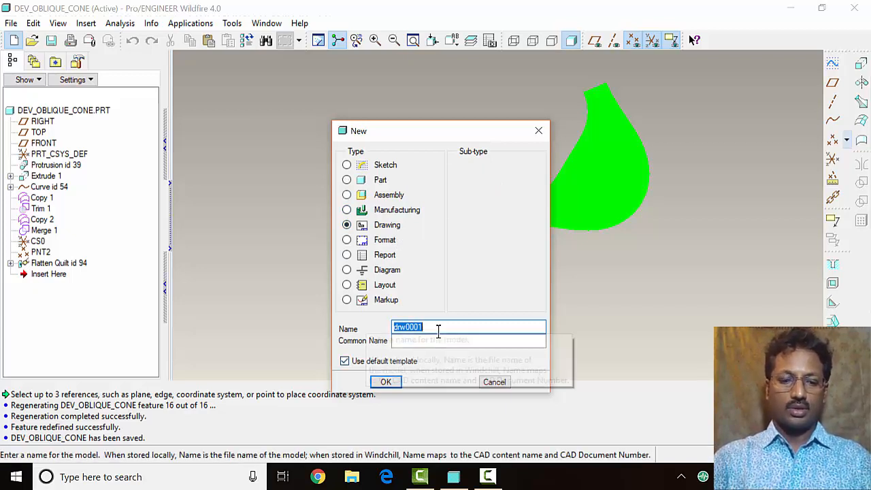
{"action": "type", "text": "Dev_oblique_cone"}
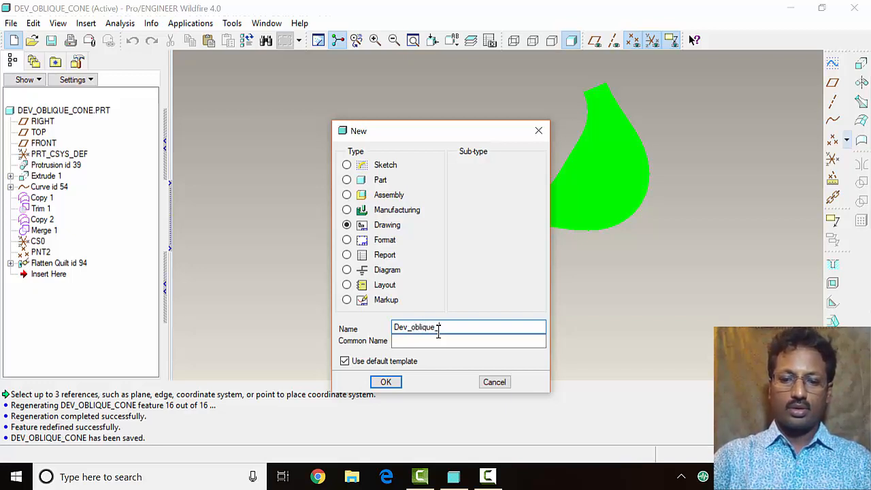
{"action": "left_click", "coordinate": [387, 383]}
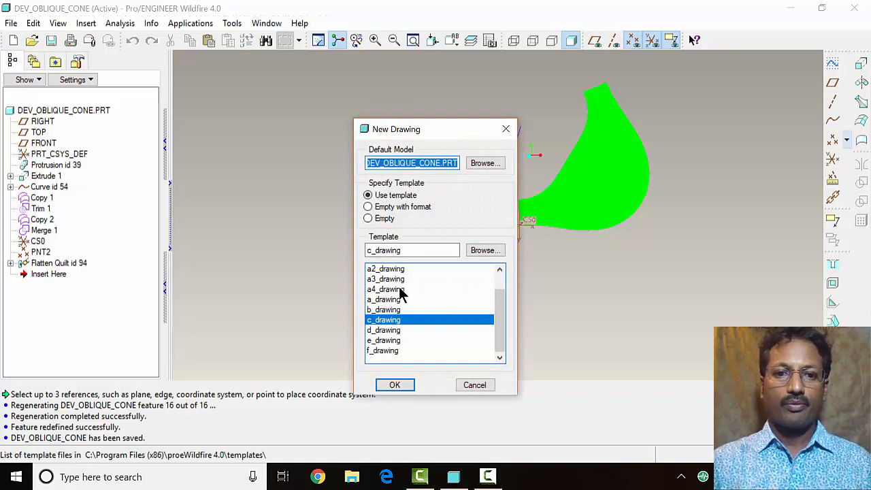
- Create the drawing of DEV_OBLIQUE_CONE.PRT as an empty landscape sheet of standard size A4
{"action": "left_click", "coordinate": [386, 289]}
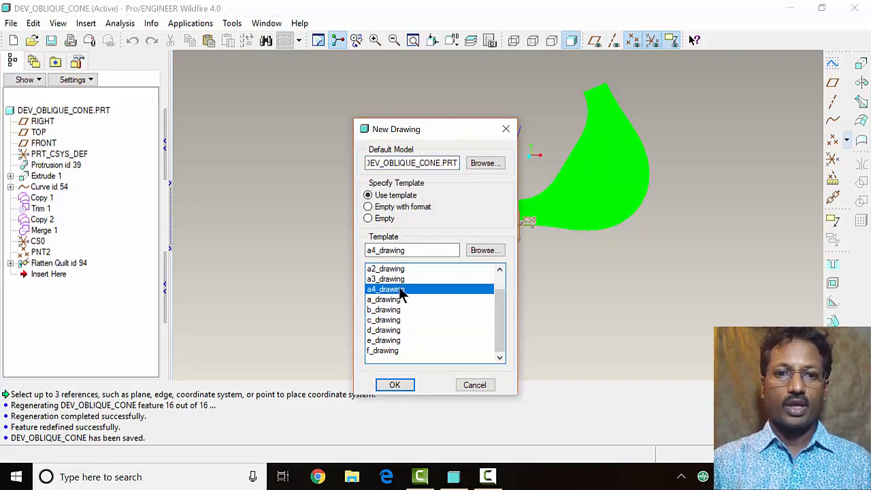
{"action": "left_click", "coordinate": [387, 223]}
{"action": "left_click", "coordinate": [429, 256]}
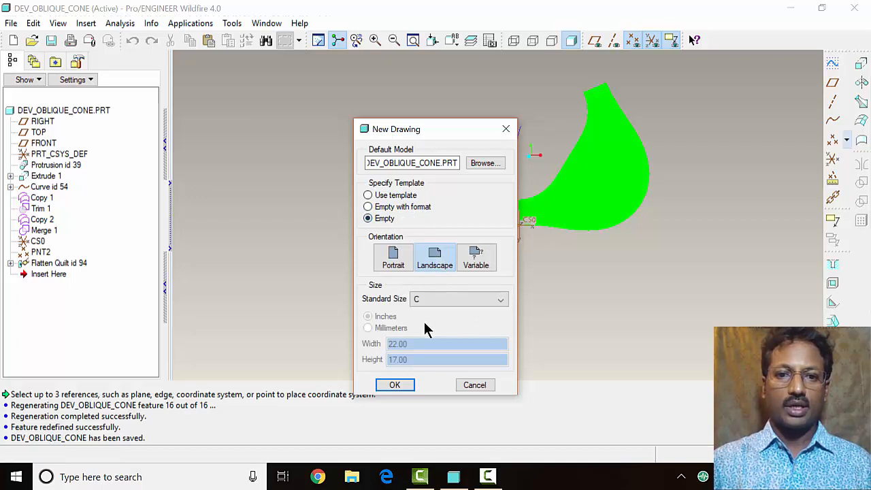
{"action": "left_click", "coordinate": [428, 300]}
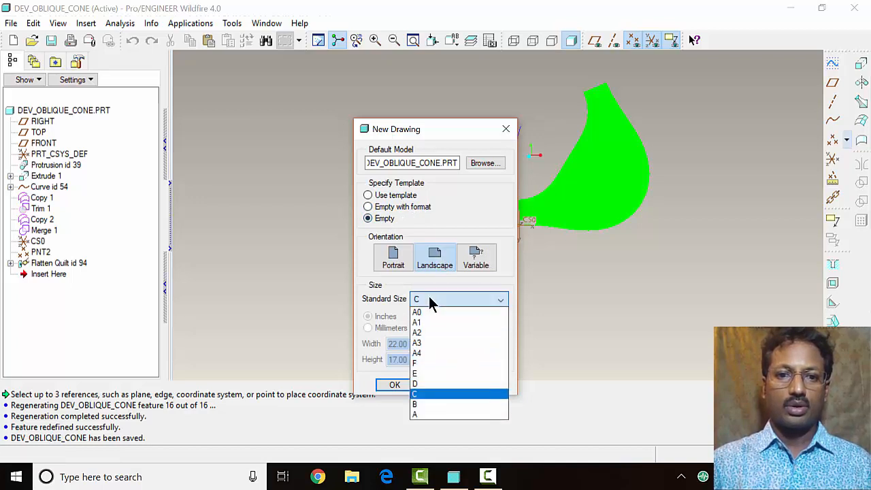
{"action": "left_click", "coordinate": [431, 353]}
{"action": "left_click", "coordinate": [395, 385]}
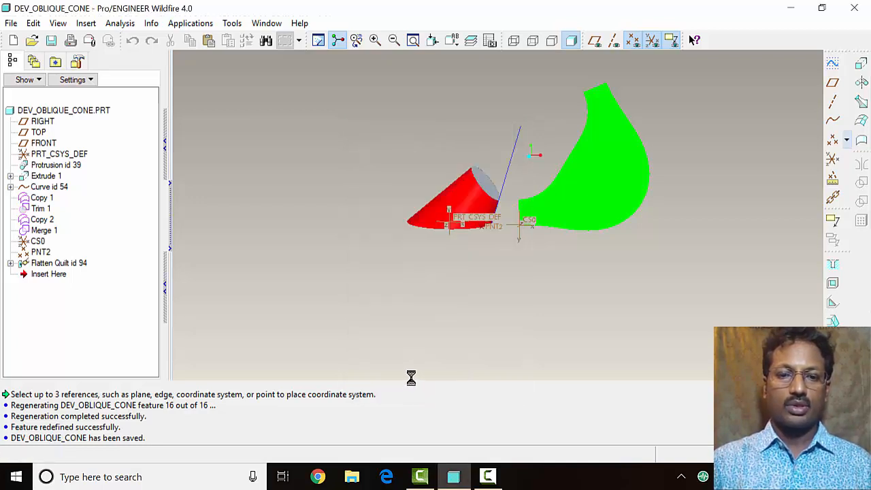
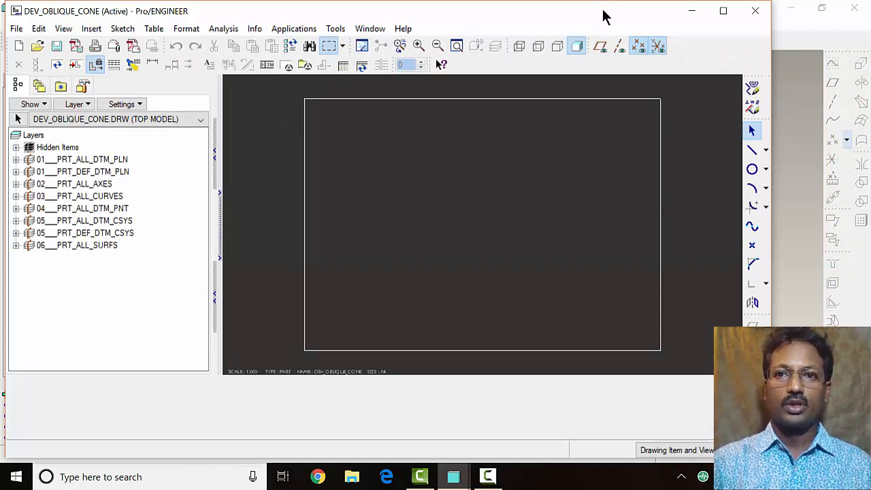
- Maximize the drawing window and place a general view in the sheet's upper area, oriented to the model's FRONT view
{"action": "double_click", "coordinate": [601, 17]}
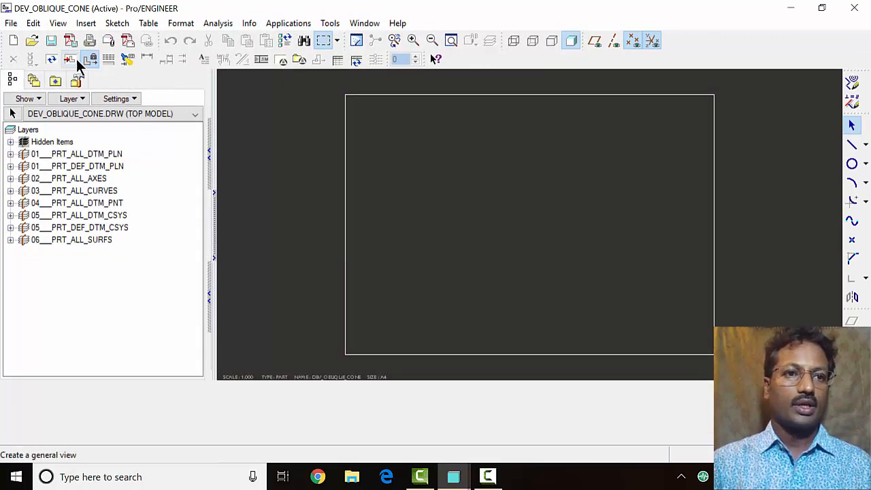
{"action": "left_click", "coordinate": [71, 59]}
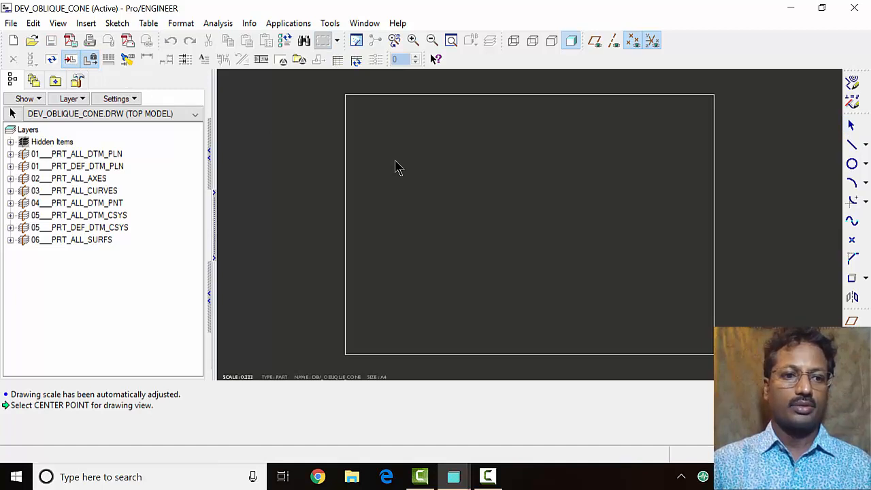
{"action": "left_click", "coordinate": [455, 173]}
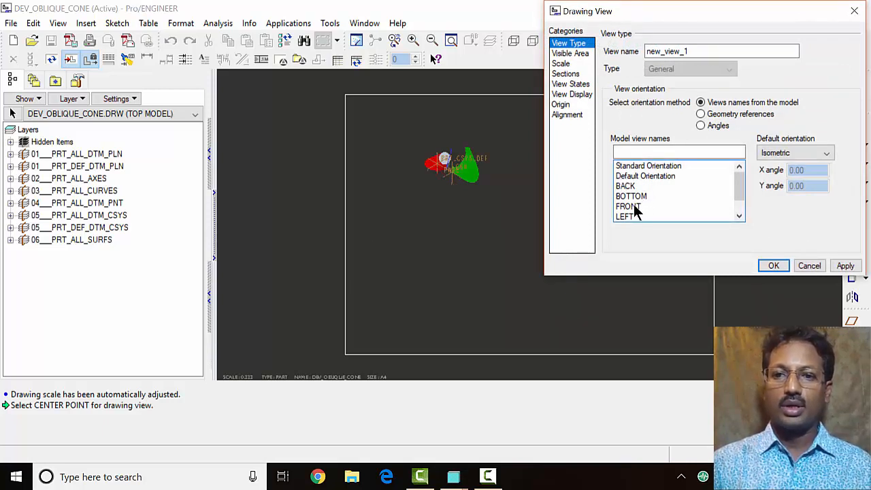
{"action": "left_click", "coordinate": [629, 206]}
{"action": "left_click", "coordinate": [846, 266]}
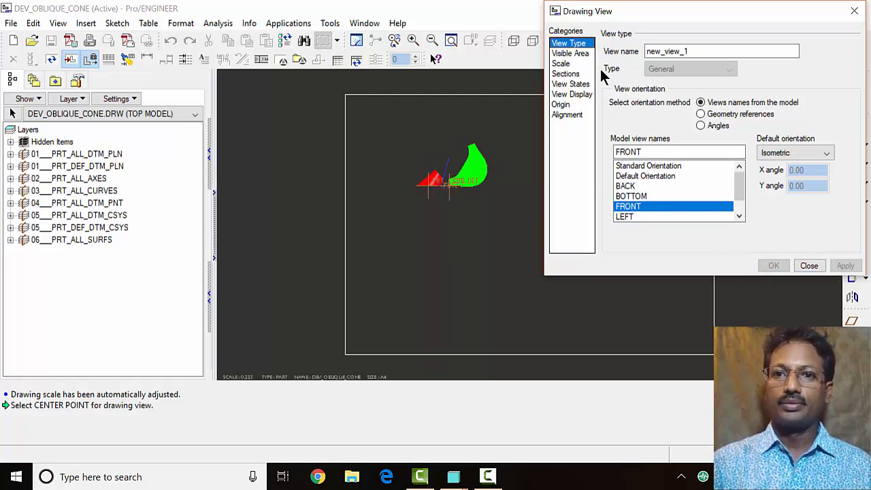
- Set the general view's custom scale to 1 and finish the view definition
{"action": "left_click", "coordinate": [561, 64]}
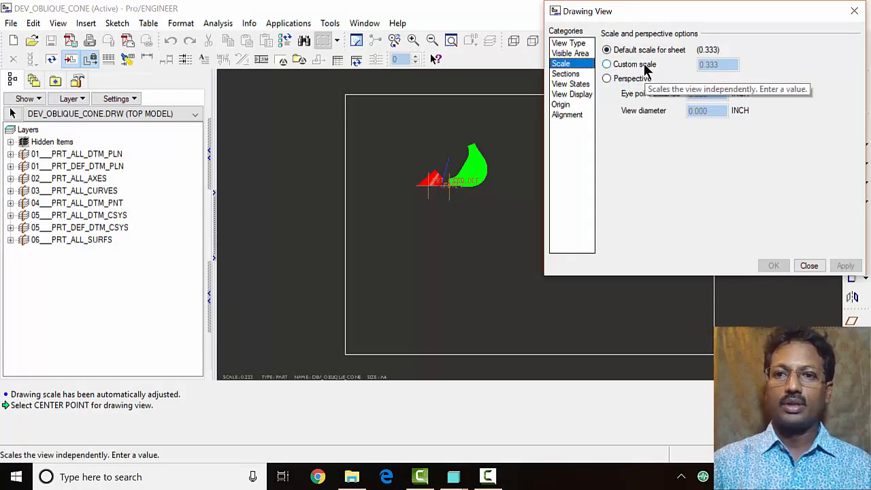
{"action": "left_click", "coordinate": [634, 65]}
{"action": "left_click_drag", "start_coordinate": [724, 65], "coordinate": [682, 64]}
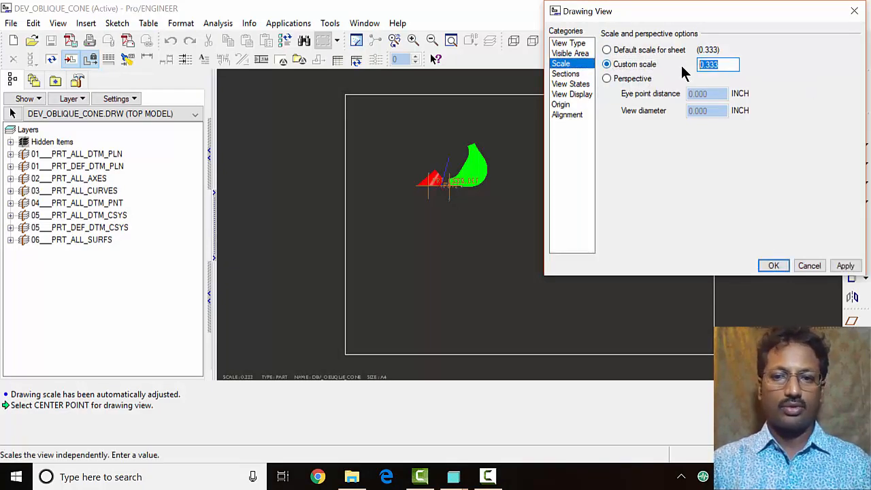
{"action": "type", "text": "1"}
{"action": "left_click", "coordinate": [844, 266]}
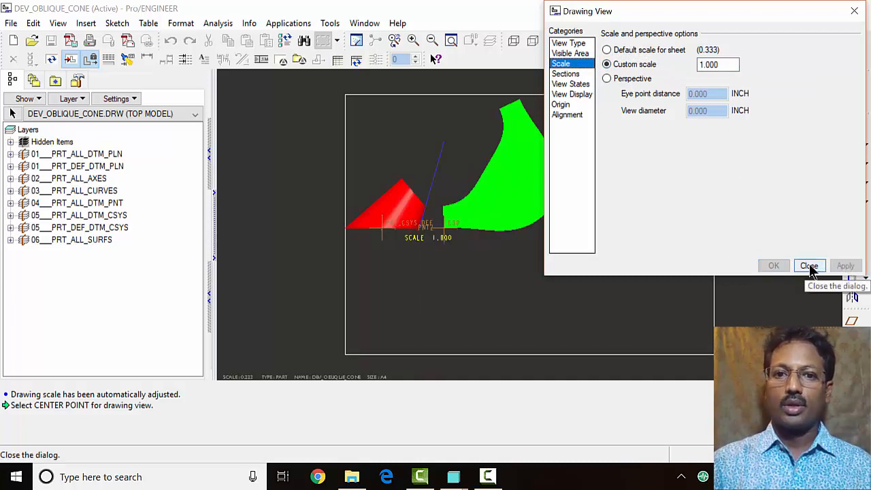
{"action": "left_click", "coordinate": [813, 267]}
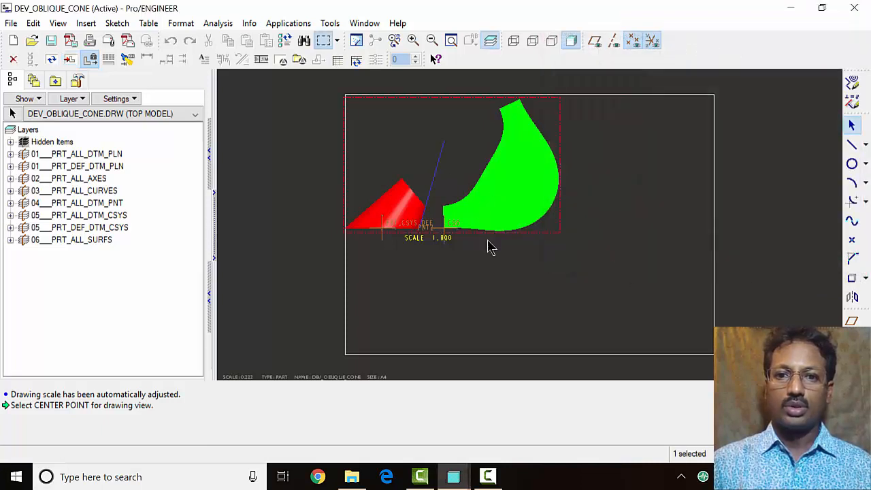
- Unlock view movement and shift the front view inward so it lies fully within the sheet's upper half
{"action": "left_click", "coordinate": [93, 60]}
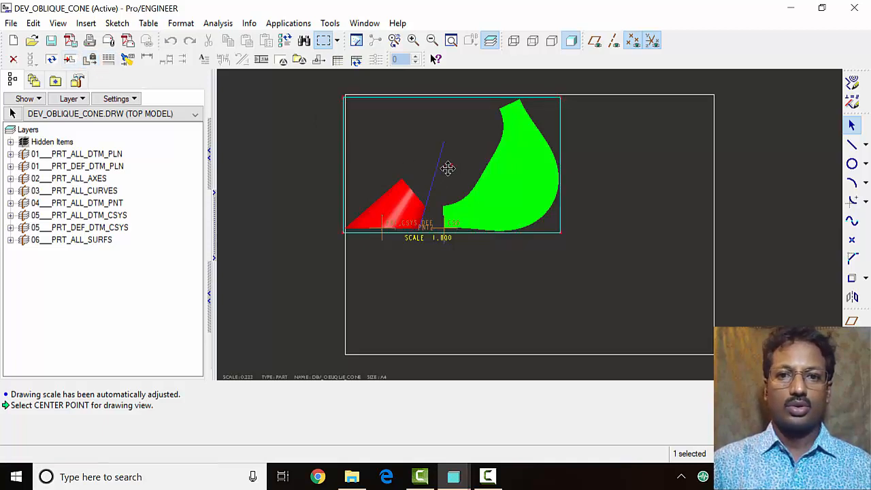
{"action": "left_click_drag", "start_coordinate": [492, 179], "coordinate": [534, 190]}
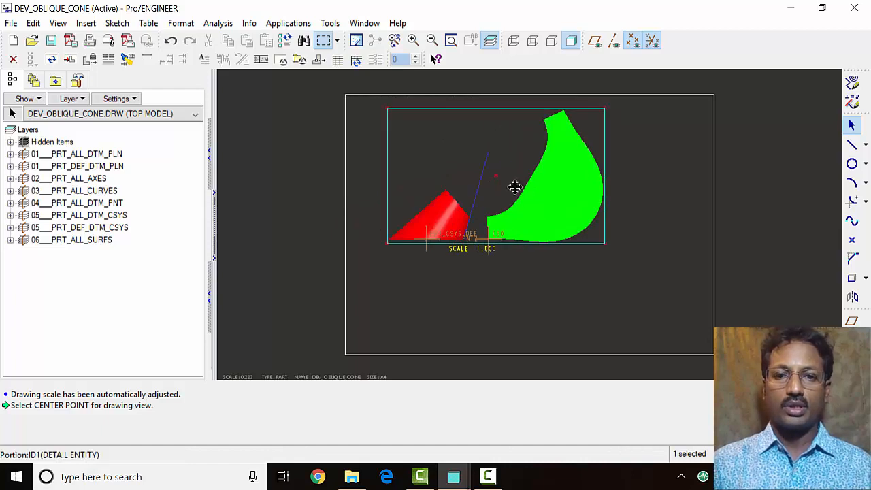
{"action": "left_click", "coordinate": [650, 213]}
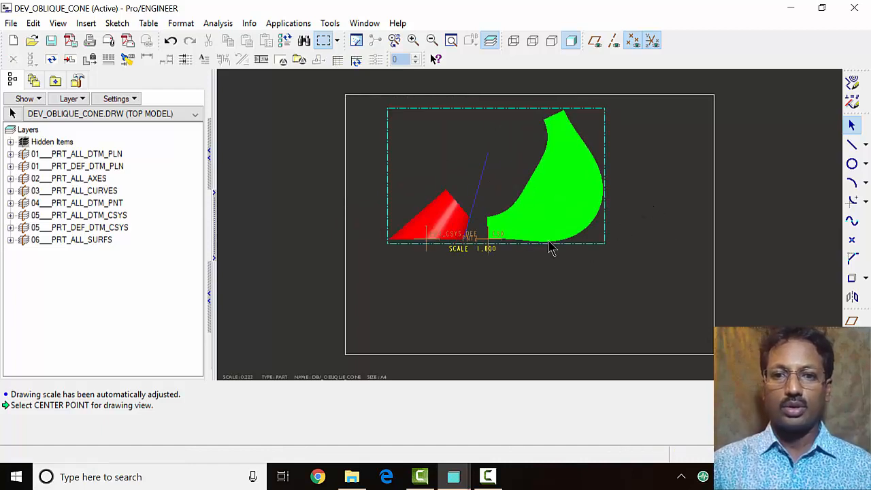
{"action": "left_click", "coordinate": [577, 232]}
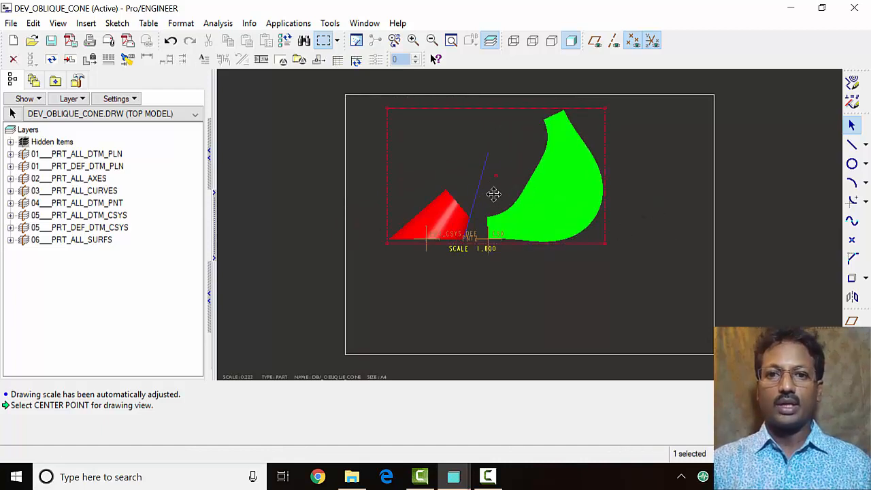
{"action": "mouse_move", "coordinate": [497, 179]}
{"action": "left_mouse_down"}
{"action": "mouse_move", "coordinate": [506, 162]}
{"action": "mouse_move", "coordinate": [506, 171]}
{"action": "left_mouse_up"}
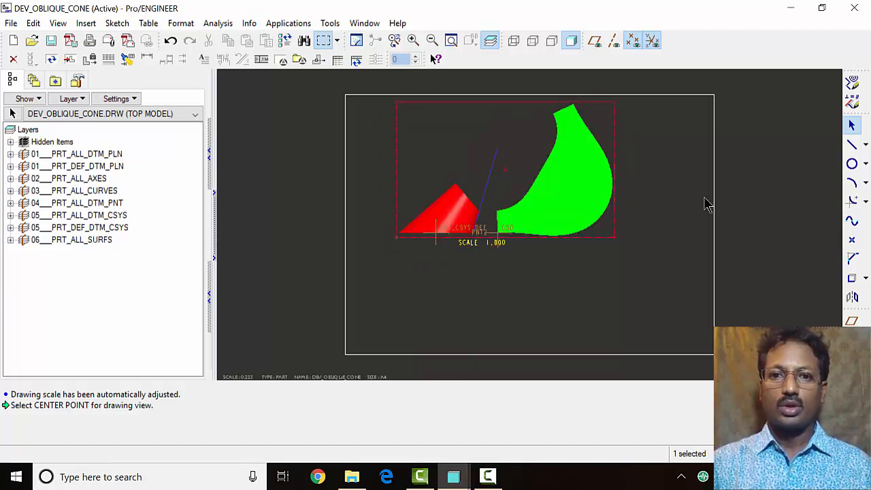
- Try a projection view placed below the front view and delete it
{"action": "right_click", "coordinate": [533, 167]}
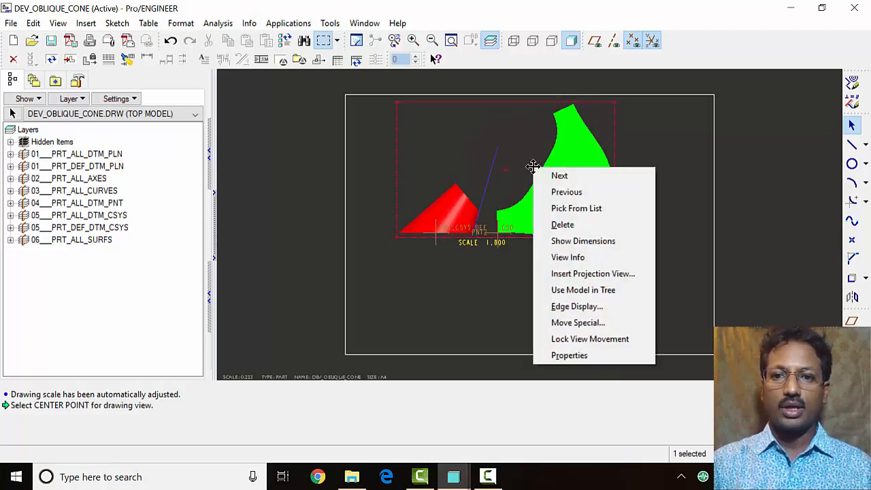
{"action": "left_click", "coordinate": [608, 274]}
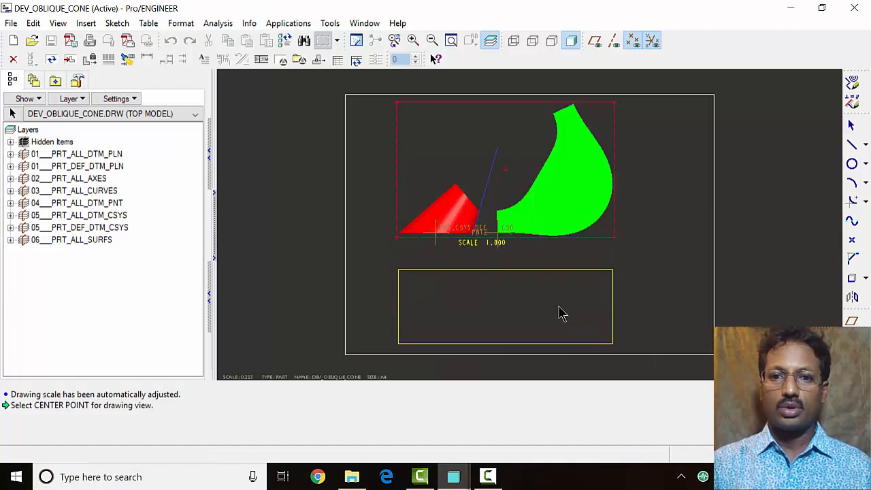
{"action": "left_click", "coordinate": [561, 306]}
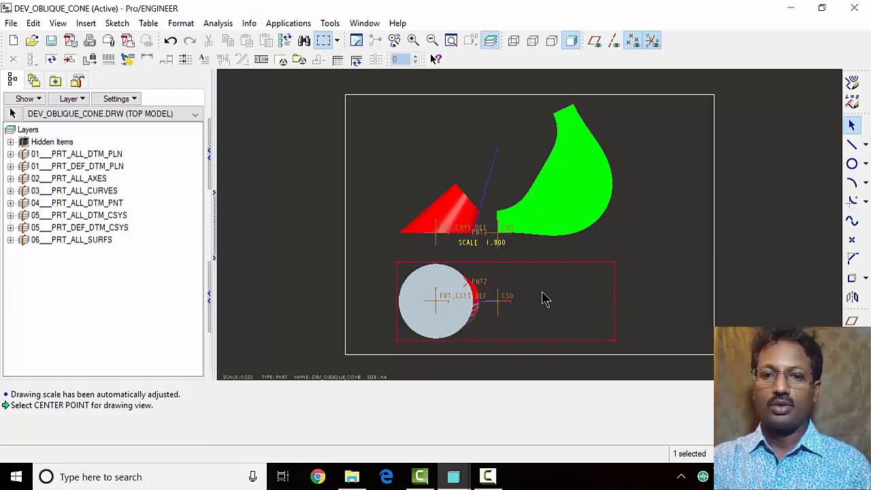
{"action": "key", "text": "Delete"}
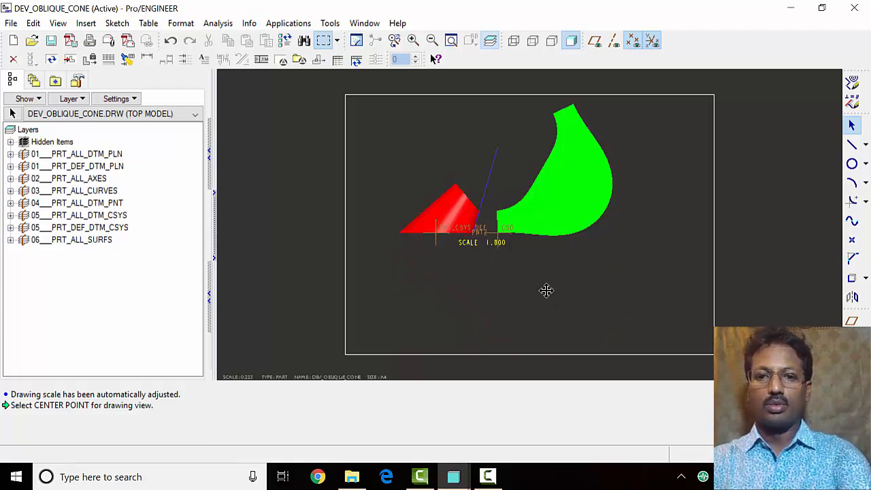
- Move the front view down to the lower edge of the sheet
{"action": "left_click", "coordinate": [526, 211]}
{"action": "left_click_drag", "start_coordinate": [512, 175], "coordinate": [509, 242]}
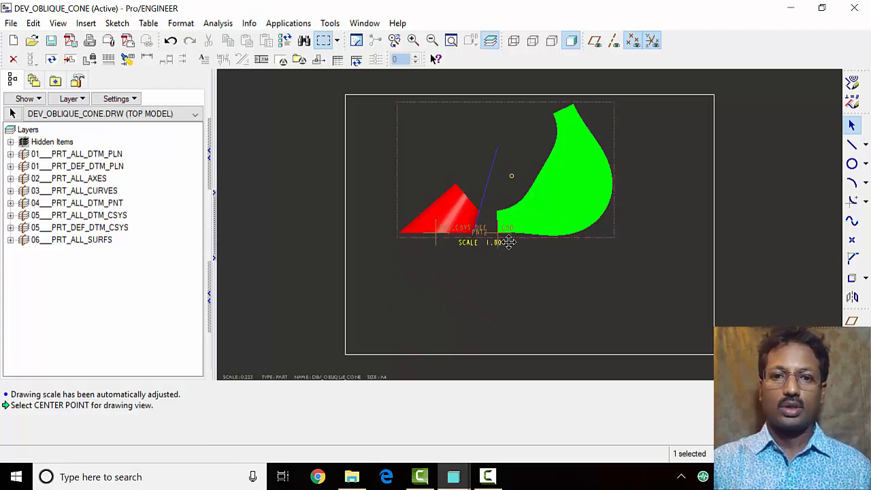
{"action": "left_click_drag", "start_coordinate": [511, 288], "coordinate": [510, 289]}
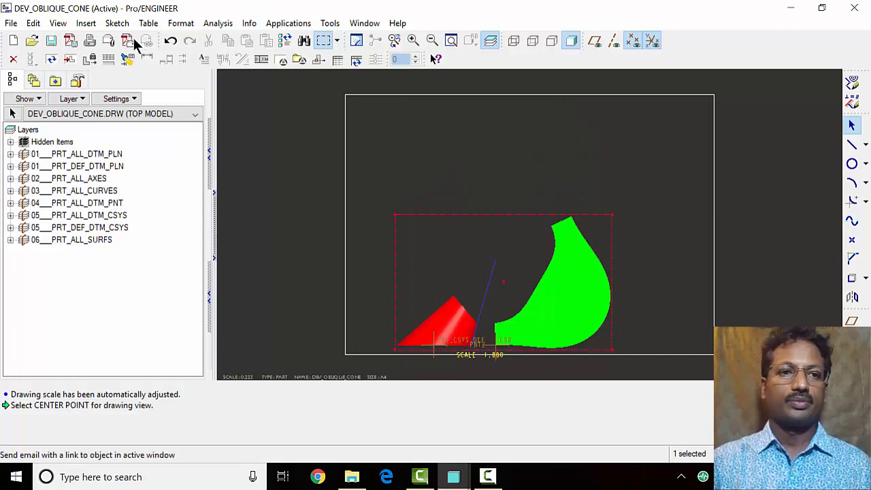
- Try a projection view placed above the front view and delete it
{"action": "right_click", "coordinate": [464, 222]}
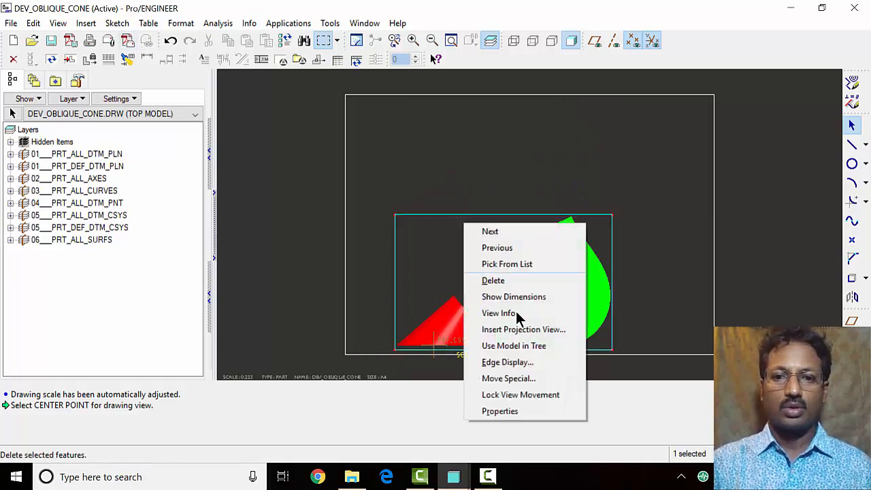
{"action": "left_click", "coordinate": [526, 331]}
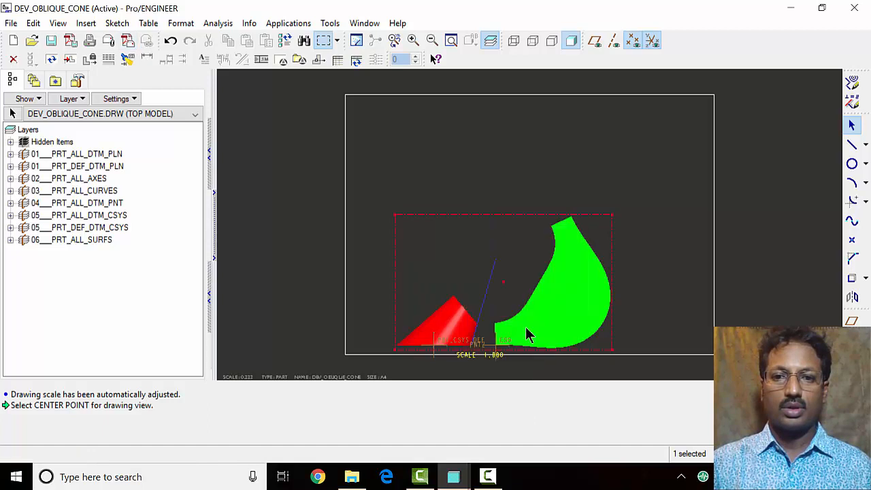
{"action": "left_click", "coordinate": [519, 161]}
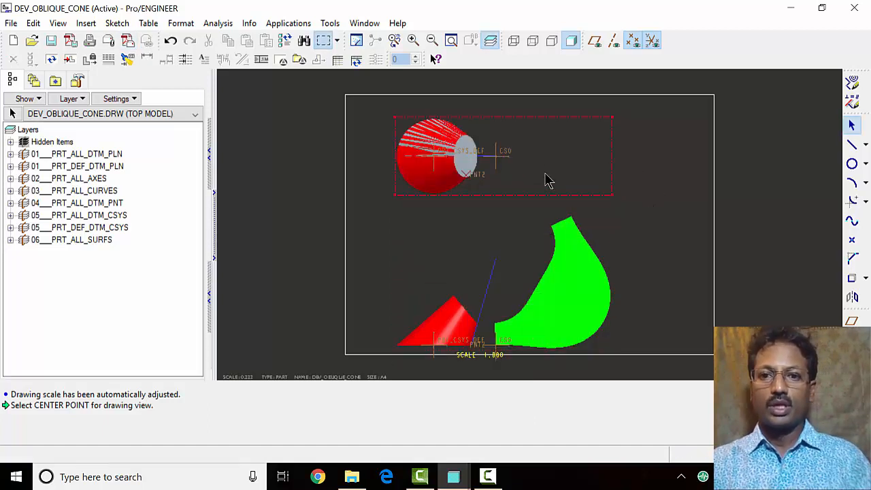
{"action": "key", "text": "Delete"}
- Move the front view back up to the upper middle of the sheet and keep it selected
{"action": "left_click", "coordinate": [505, 231]}
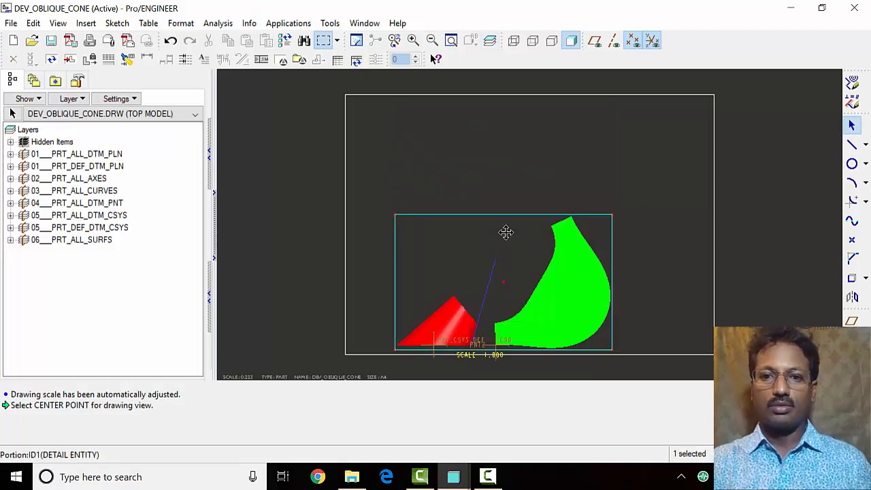
{"action": "left_click_drag", "start_coordinate": [514, 188], "coordinate": [514, 168]}
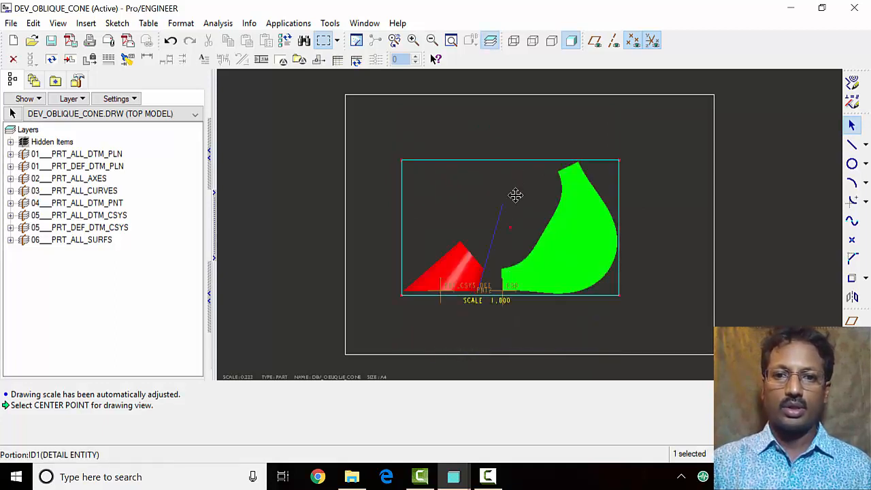
{"action": "left_click_drag", "start_coordinate": [515, 199], "coordinate": [519, 125]}
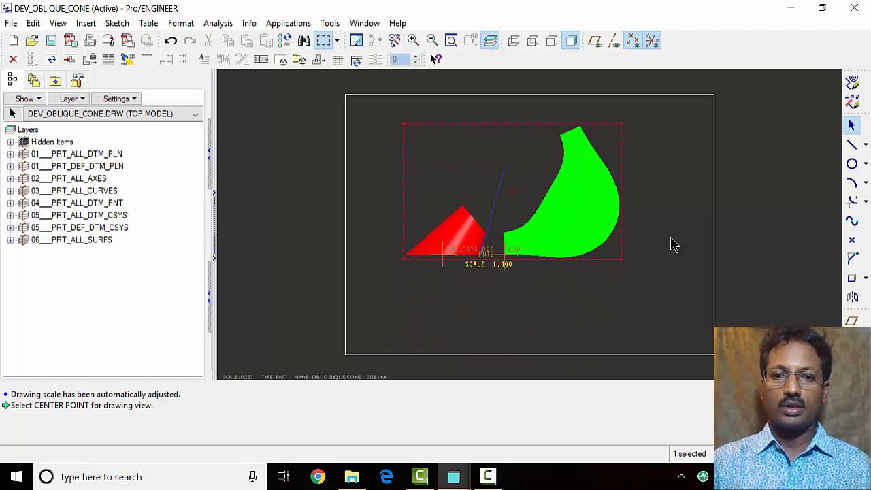
{"action": "left_click", "coordinate": [516, 209]}
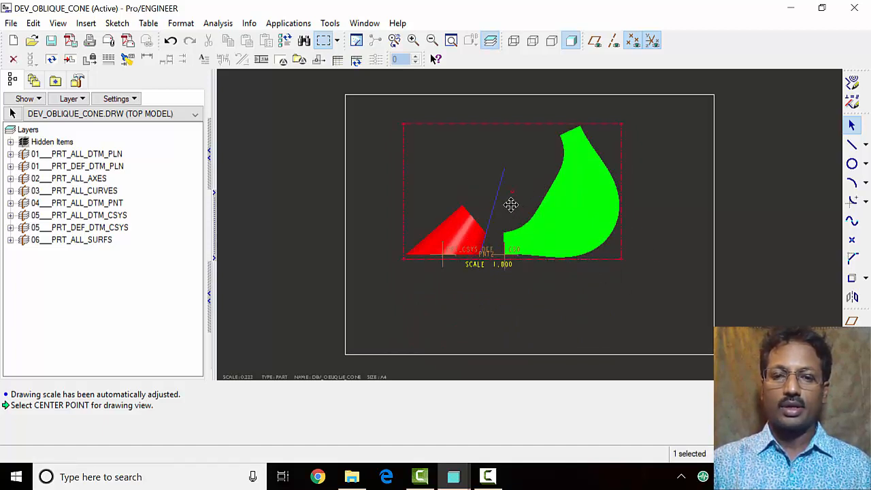
- Nudge the front view up slightly on the sheet and show all of its model dimensions
{"action": "left_click_drag", "start_coordinate": [516, 191], "coordinate": [515, 188]}
{"action": "left_click", "coordinate": [654, 246]}
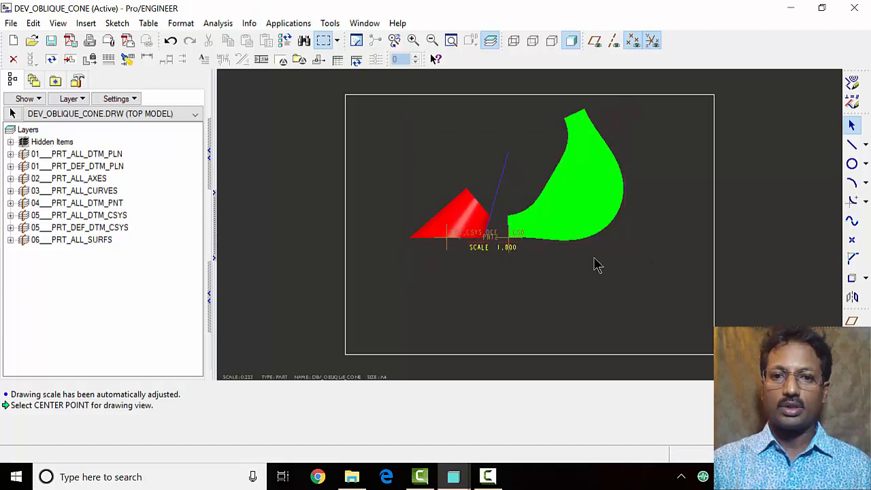
{"action": "left_click", "coordinate": [503, 206]}
{"action": "right_click", "coordinate": [503, 207]}
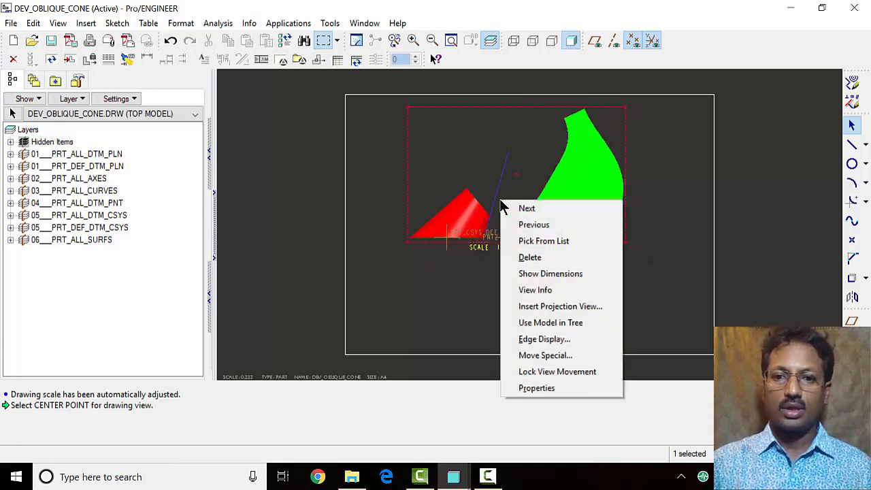
{"action": "left_click", "coordinate": [547, 275]}
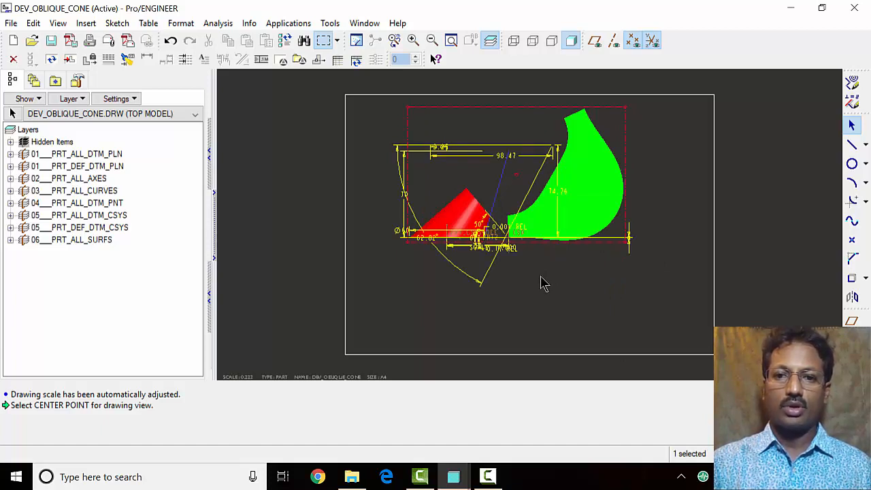
{"action": "left_click", "coordinate": [552, 282]}
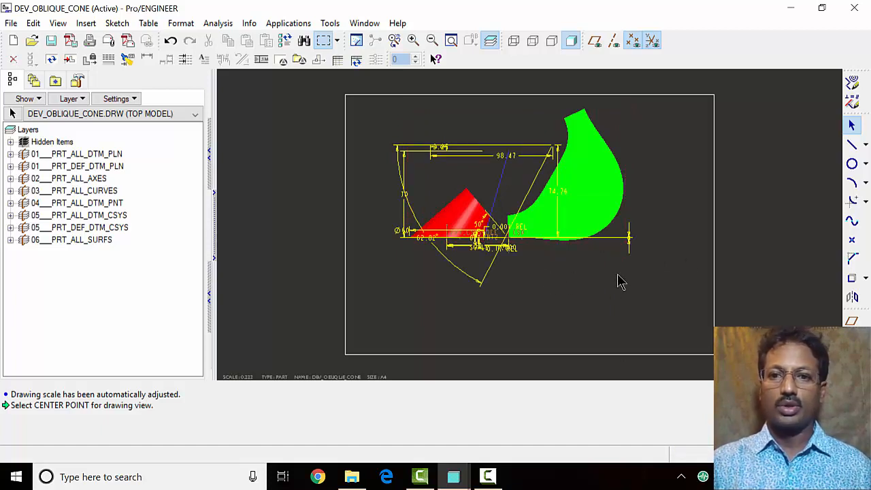
- Erase the 98.47, 70, 62.82° and Ø60 dimensions together with the small one at the far end of the development's base
{"action": "left_click", "coordinate": [628, 237]}
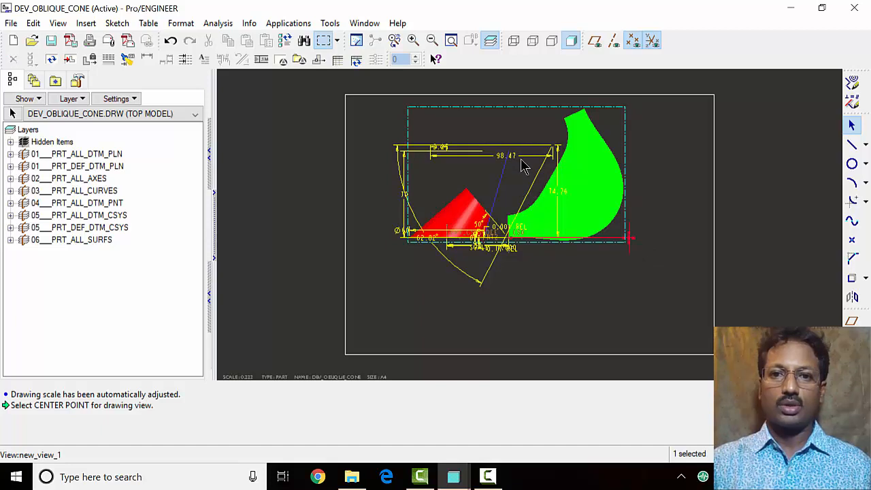
{"action": "left_click", "coordinate": [460, 156], "text": "ctrl"}
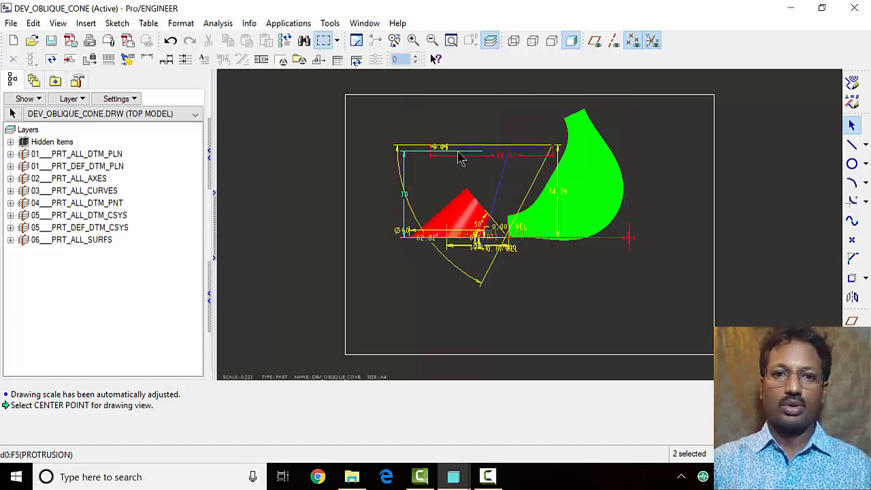
{"action": "left_click", "coordinate": [405, 183], "text": "ctrl"}
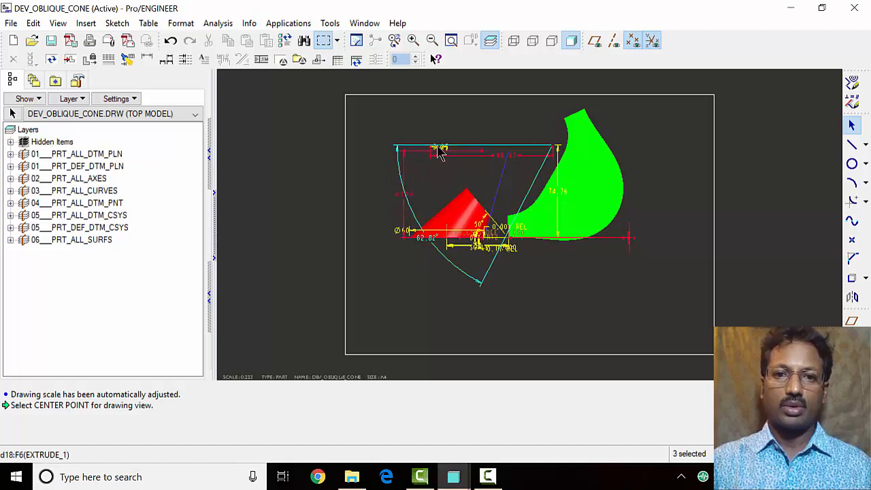
{"action": "left_click", "coordinate": [441, 148], "text": "ctrl"}
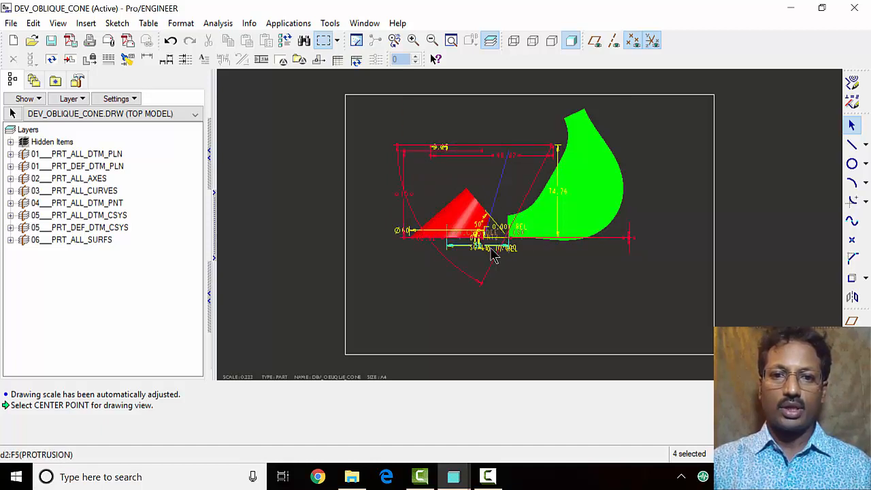
{"action": "left_click", "coordinate": [455, 234], "text": "ctrl"}
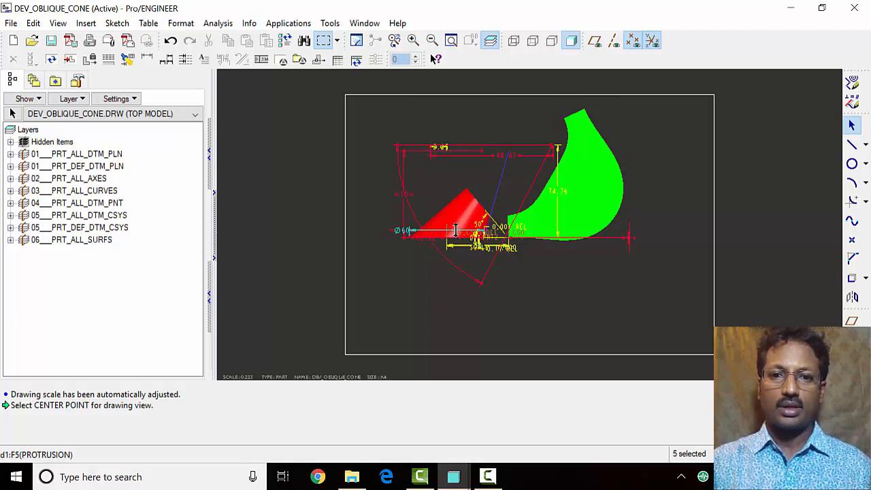
{"action": "right_click", "coordinate": [455, 230]}
{"action": "left_click", "coordinate": [516, 288]}
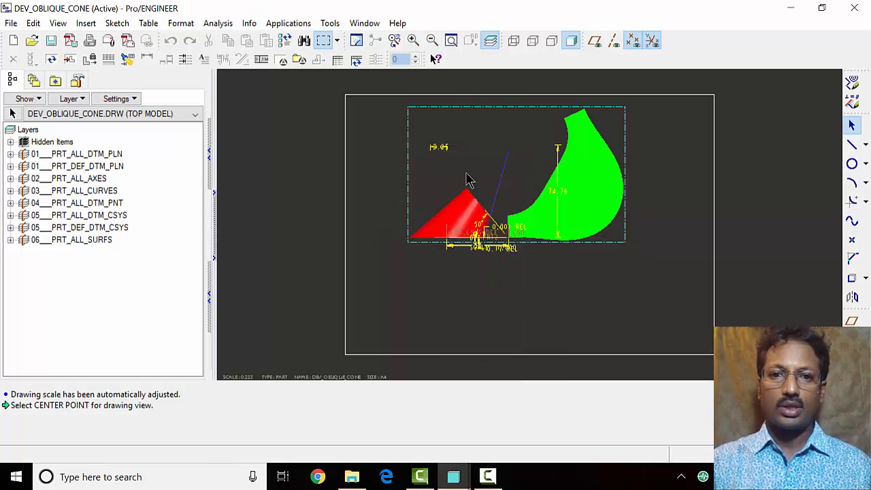
- Erase the small horizontal dimension above the cone and the vertical dimension overlapping the green development
{"action": "left_click", "coordinate": [439, 148]}
{"action": "right_click", "coordinate": [440, 150]}
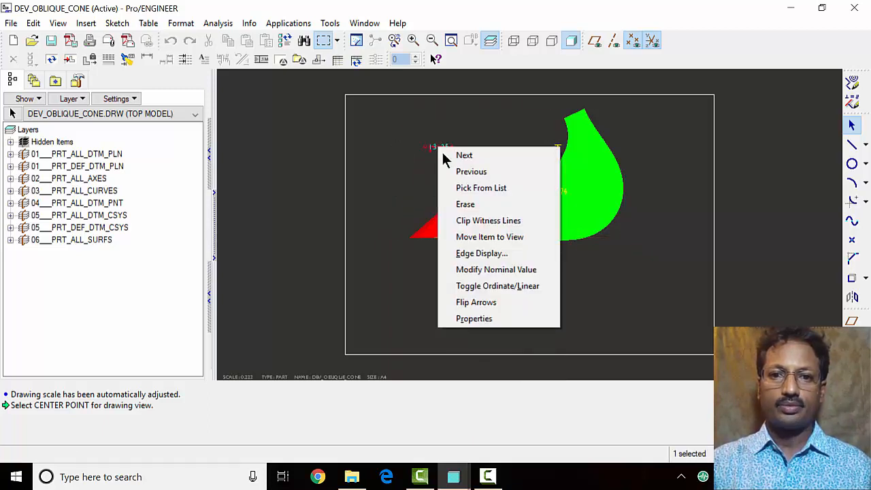
{"action": "left_click", "coordinate": [480, 204]}
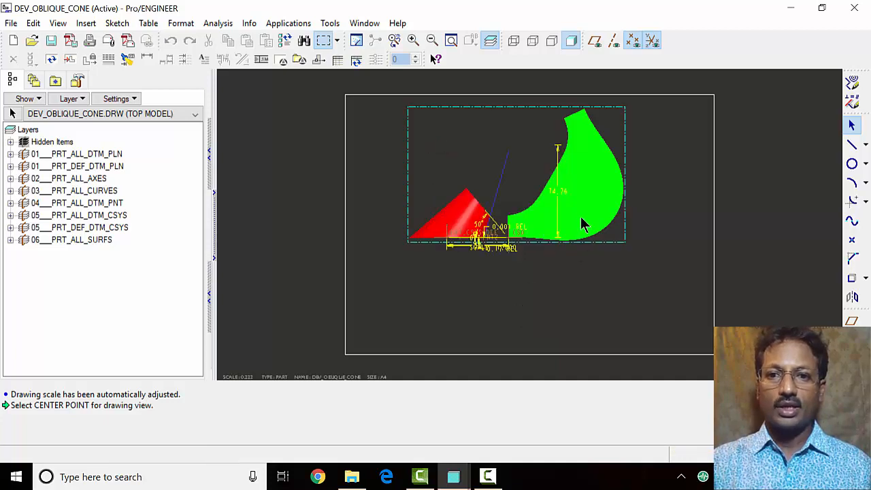
{"action": "left_click", "coordinate": [558, 196]}
{"action": "right_click", "coordinate": [557, 190]}
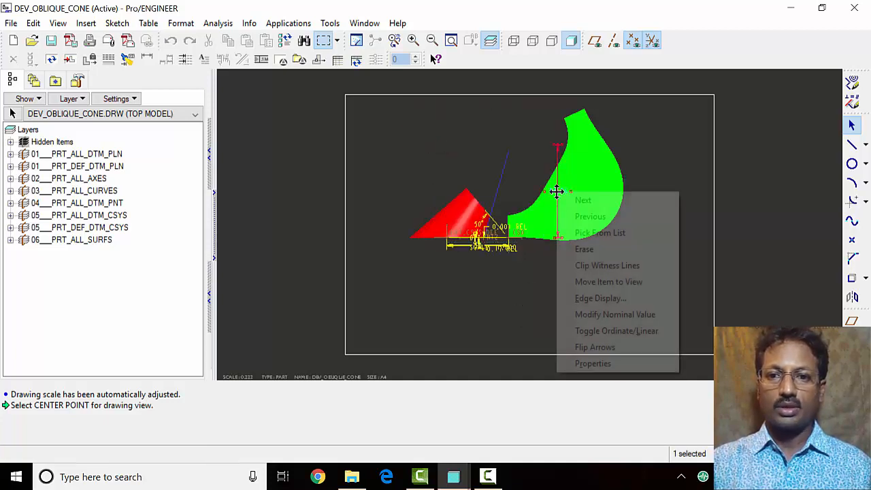
{"action": "left_click", "coordinate": [583, 250]}
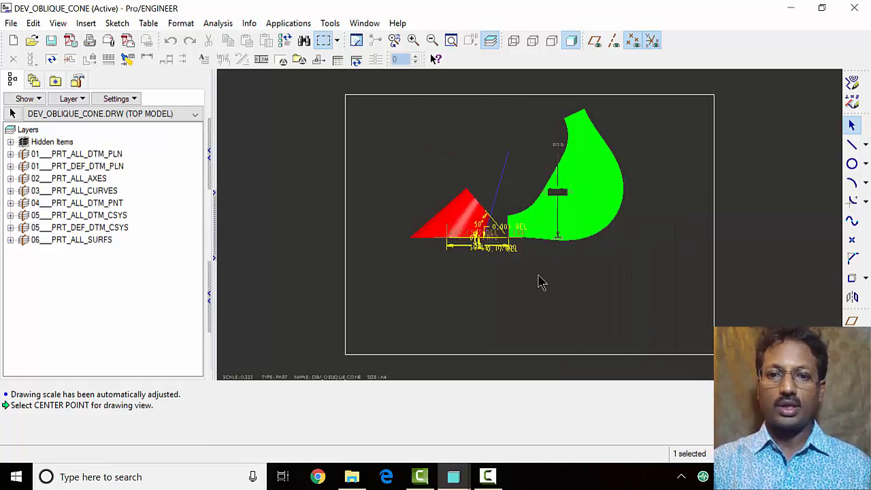
- Erase the 0.00 REL dimension between the cone and the development
{"action": "left_click", "coordinate": [501, 234]}
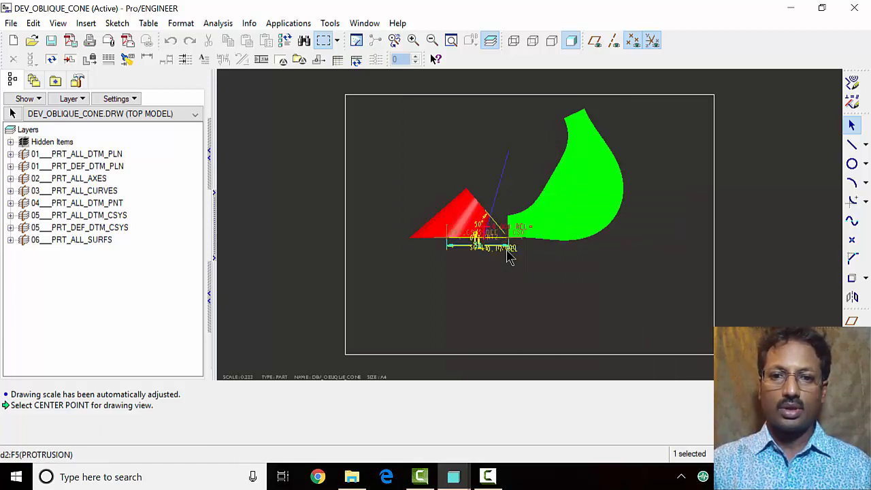
{"action": "left_click", "coordinate": [512, 253], "text": "ctrl"}
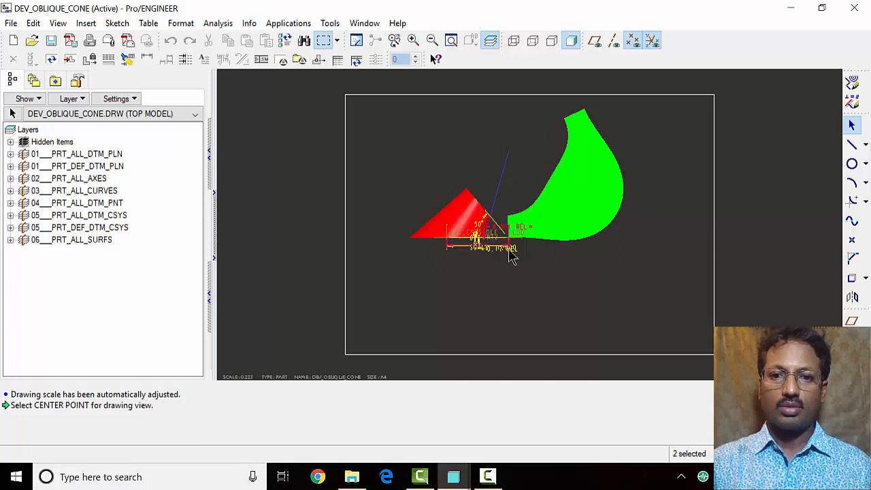
{"action": "right_click", "coordinate": [511, 252]}
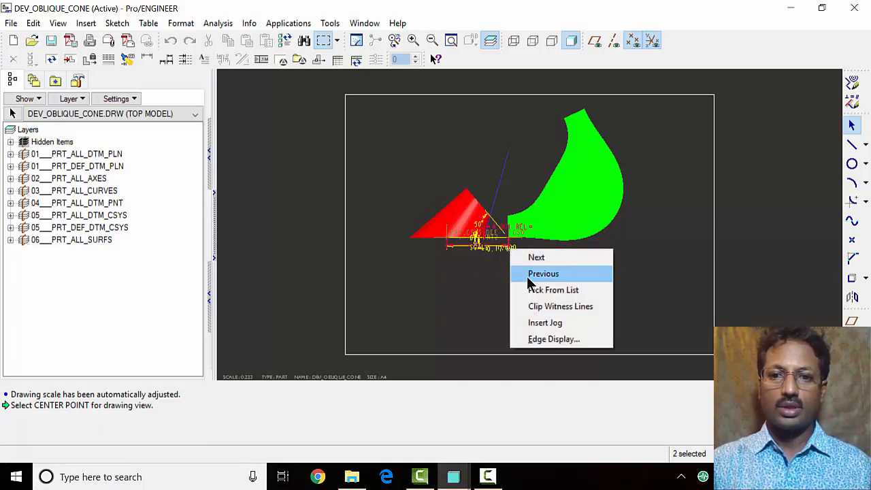
{"action": "left_click", "coordinate": [505, 308]}
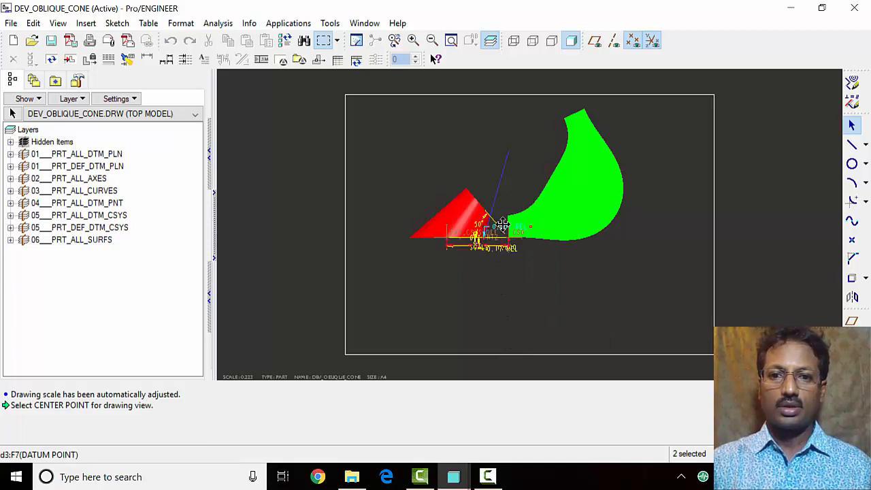
{"action": "right_click", "coordinate": [502, 224]}
{"action": "left_click", "coordinate": [532, 283]}
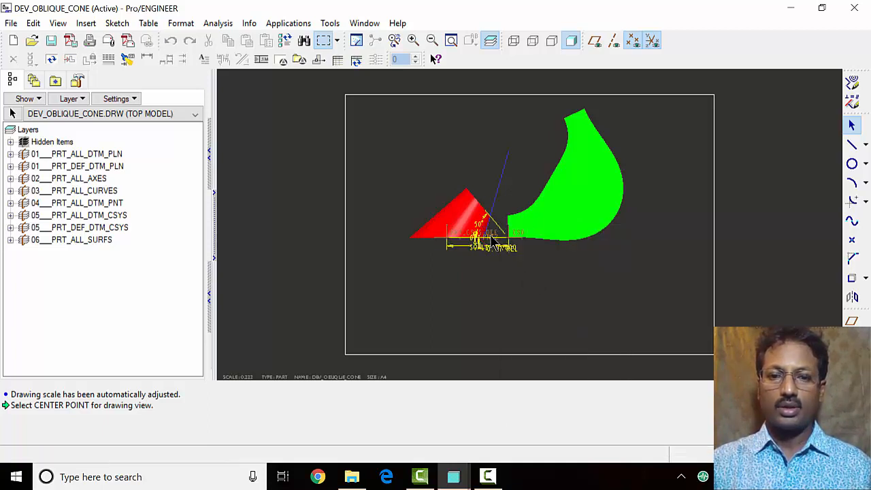
{"action": "left_click", "coordinate": [496, 230]}
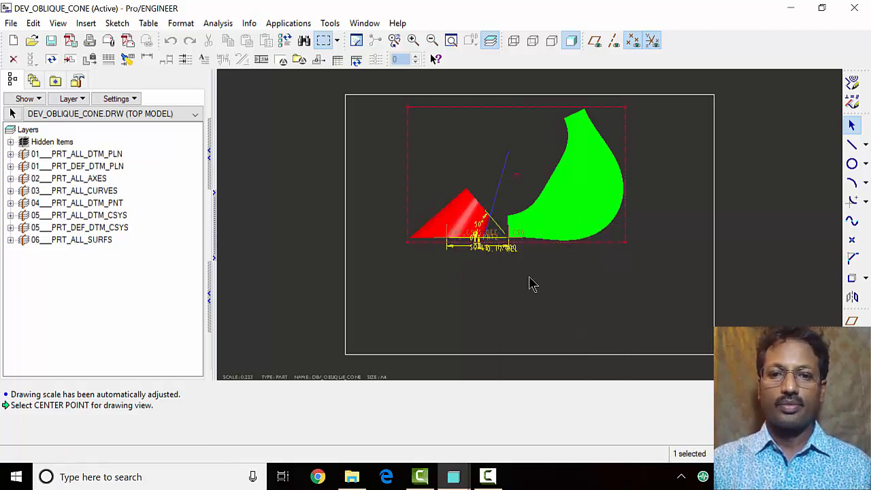
- Erase the 0° angle dimension at the base of the cone
{"action": "left_click", "coordinate": [413, 41]}
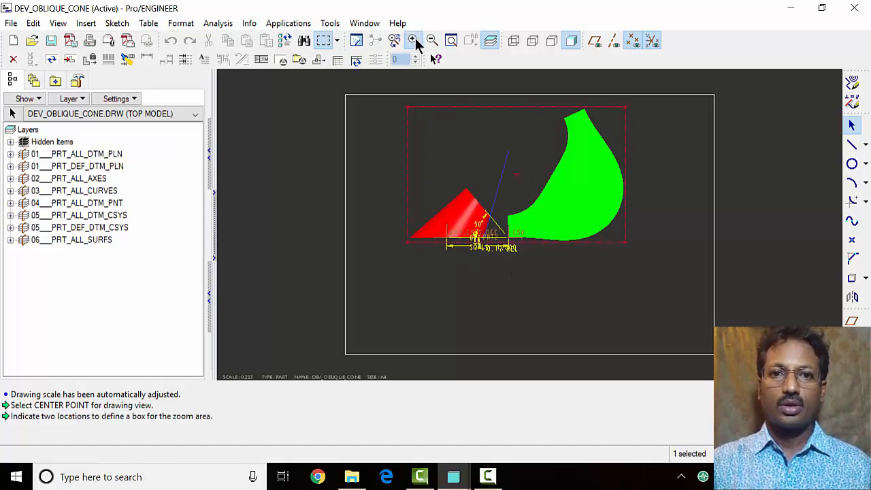
{"action": "left_click", "coordinate": [496, 240]}
{"action": "left_click", "coordinate": [423, 192]}
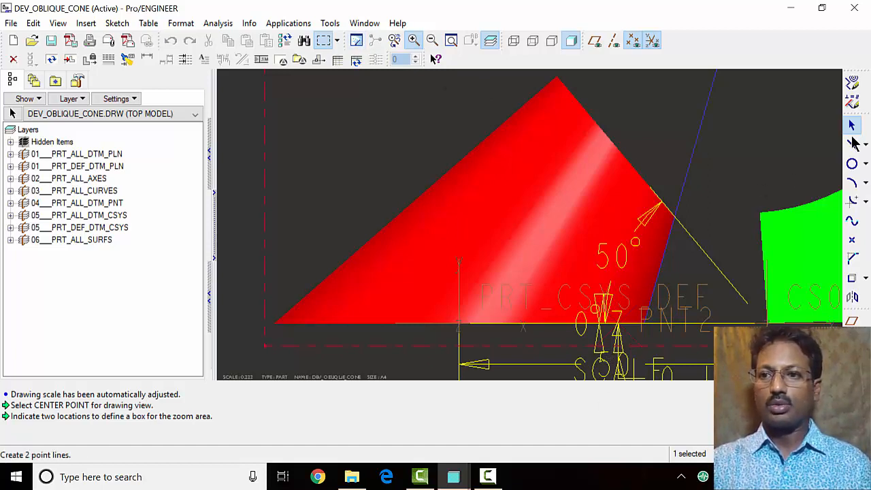
{"action": "middle_click", "coordinate": [704, 337]}
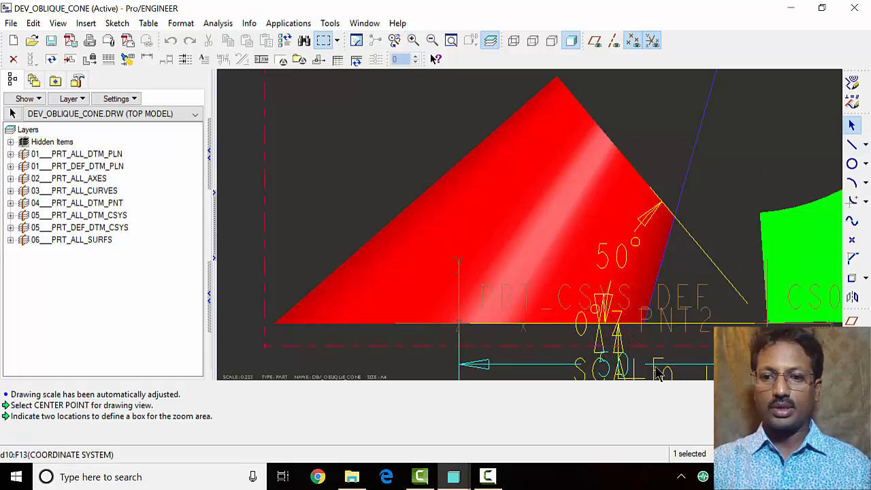
{"action": "left_click", "coordinate": [654, 364]}
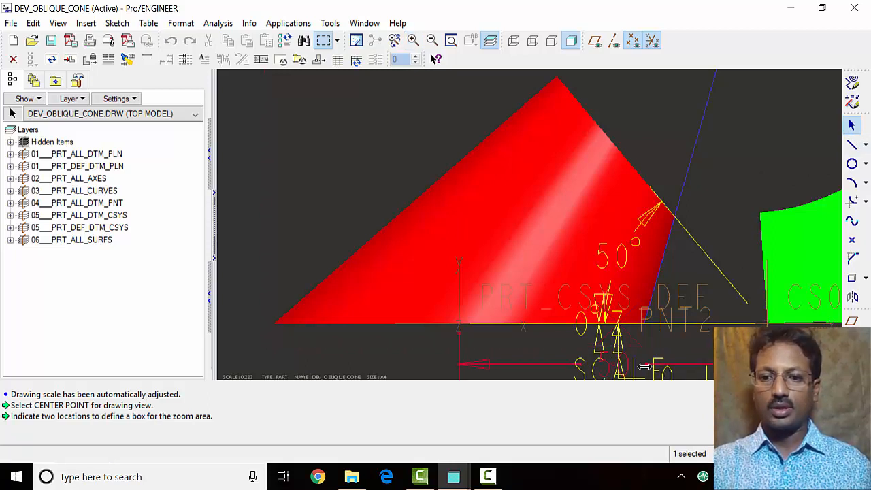
{"action": "left_click", "coordinate": [599, 338]}
{"action": "right_click", "coordinate": [602, 333]}
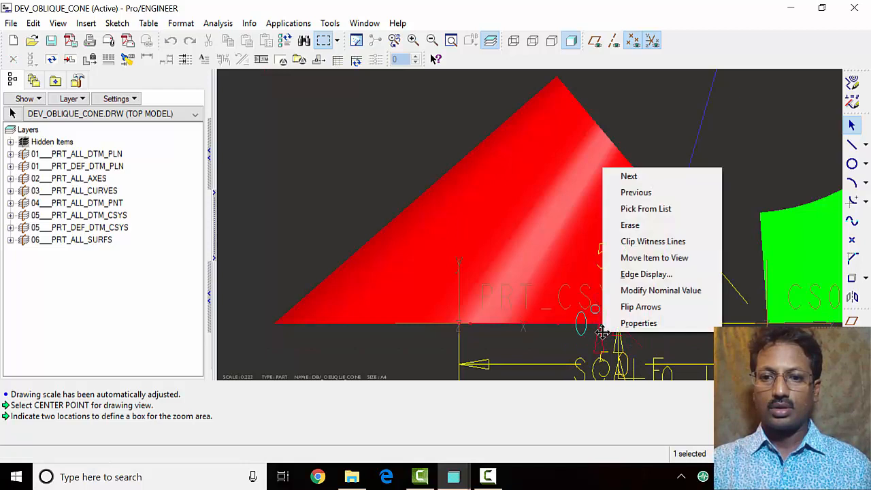
{"action": "left_click", "coordinate": [644, 226]}
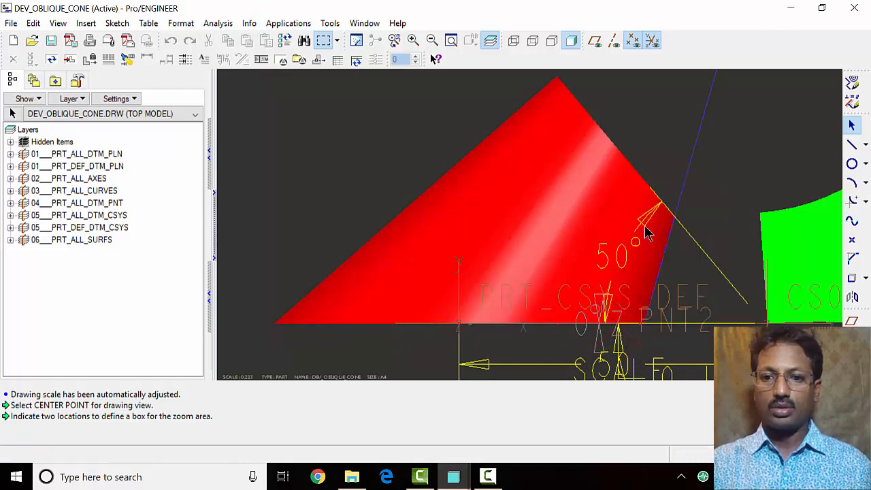
{"action": "left_click", "coordinate": [622, 340]}
{"action": "right_click", "coordinate": [622, 343]}
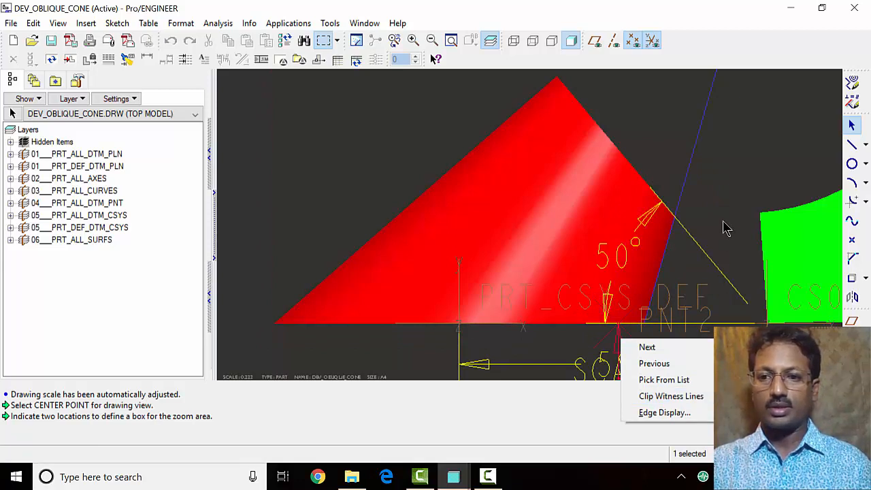
{"action": "left_click", "coordinate": [744, 213]}
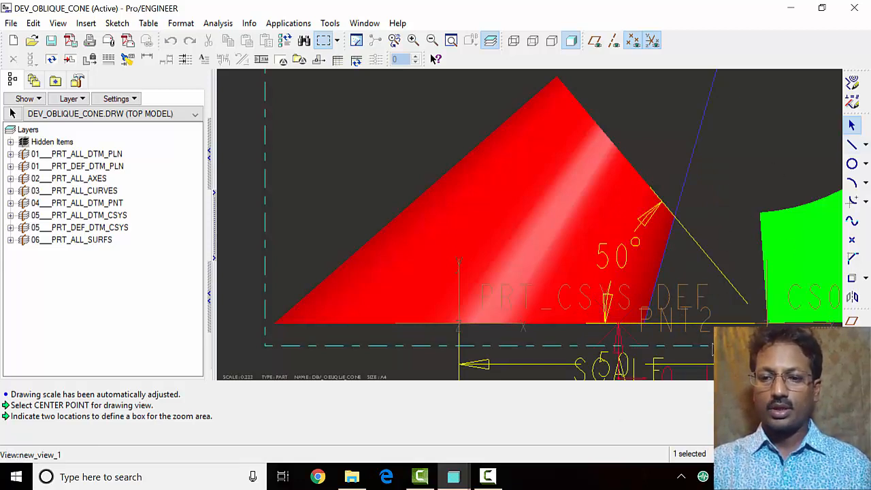
- Move the view's scale note down clear of the dimensions below the cone and erase the 0.17 REL dimension
{"action": "left_click", "coordinate": [431, 42]}
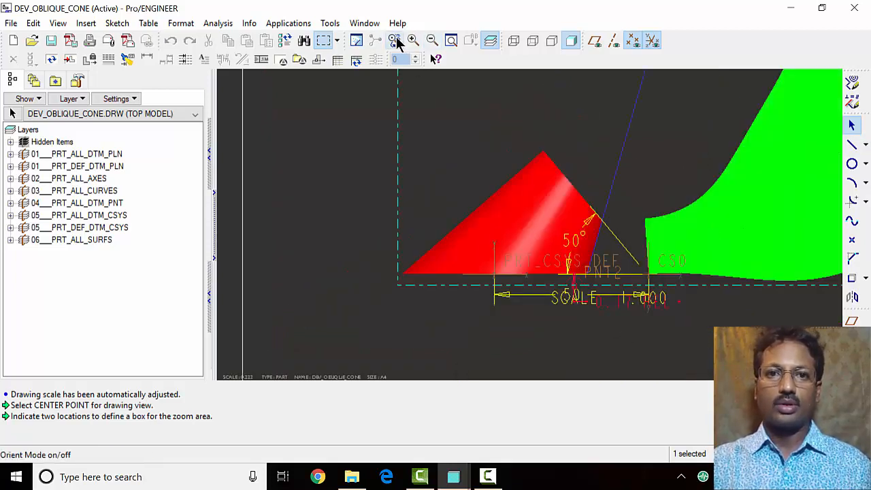
{"action": "left_click", "coordinate": [569, 312]}
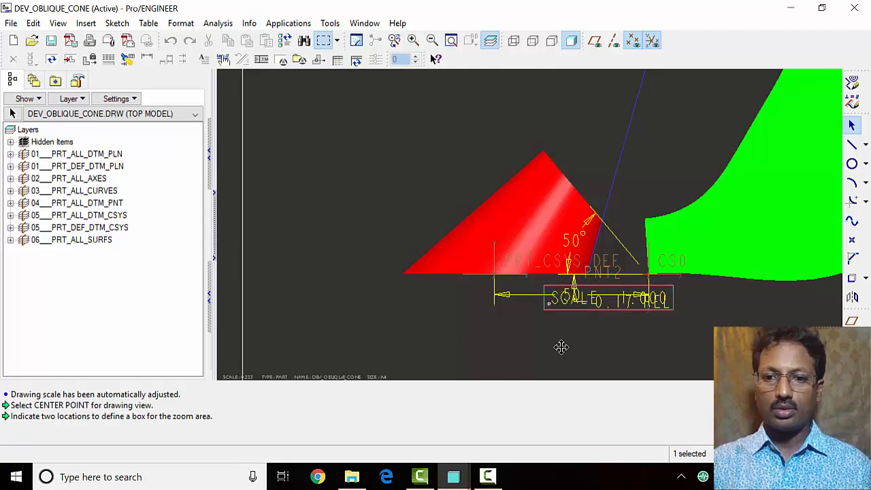
{"action": "left_click_drag", "start_coordinate": [562, 347], "coordinate": [560, 358]}
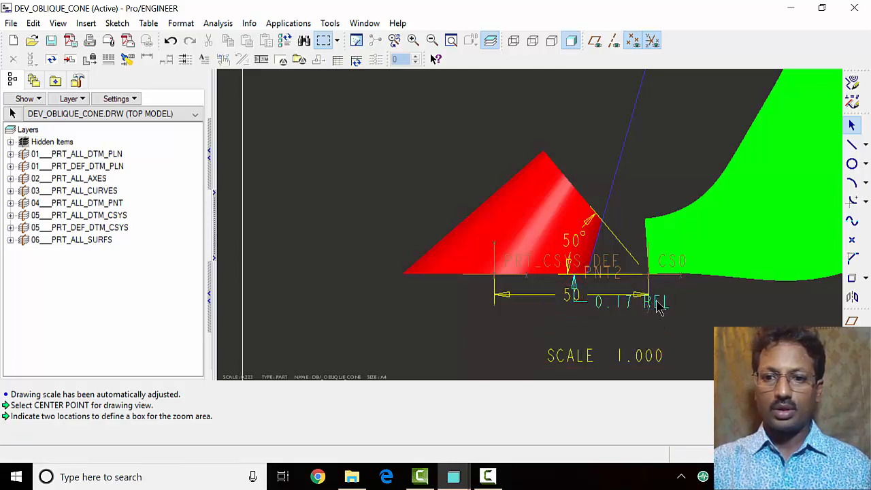
{"action": "left_click", "coordinate": [650, 303]}
{"action": "right_click", "coordinate": [650, 303]}
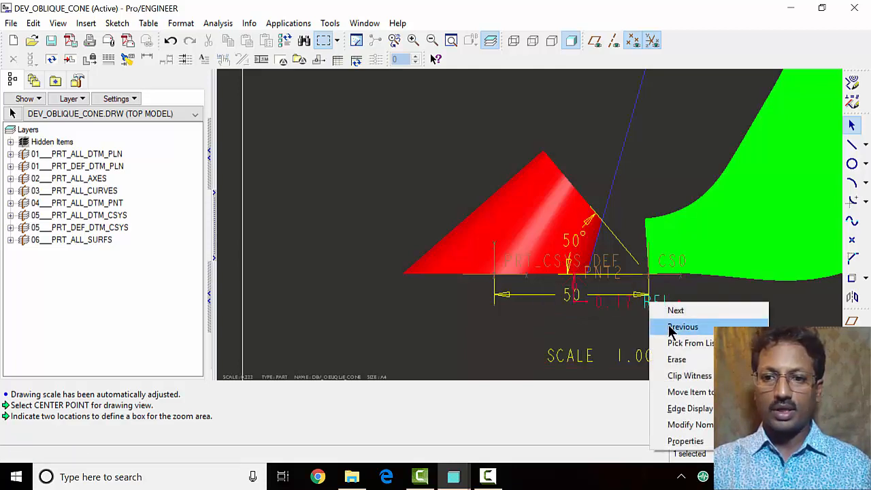
{"action": "left_click", "coordinate": [672, 355]}
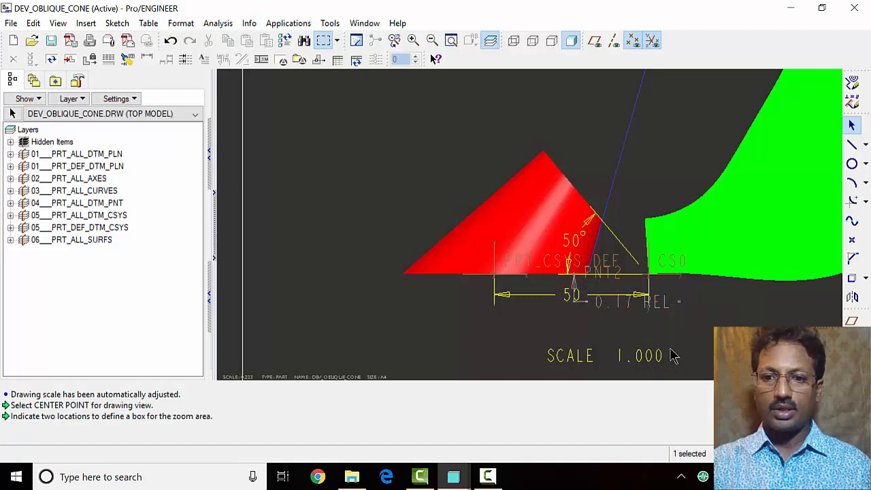
- Move the horizontal 50 dimension down from the cone's base and erase it
{"action": "left_click", "coordinate": [604, 302]}
{"action": "left_click_drag", "start_coordinate": [601, 303], "coordinate": [602, 320]}
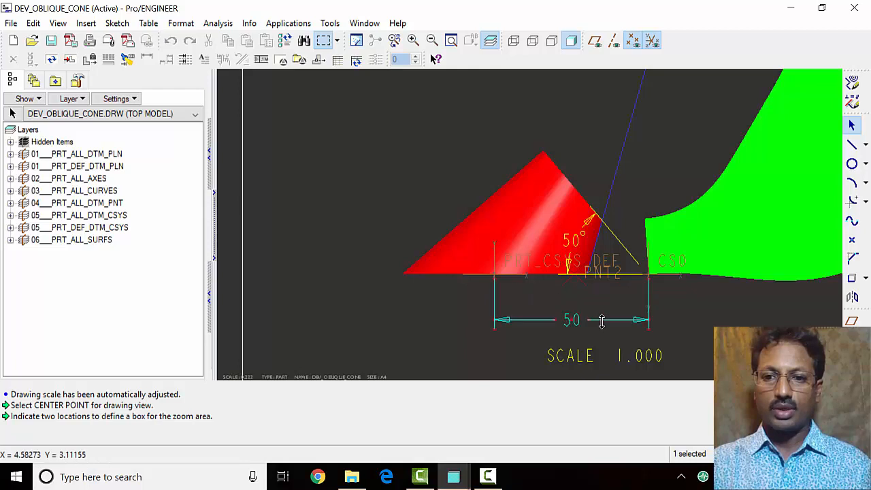
{"action": "right_click", "coordinate": [605, 316]}
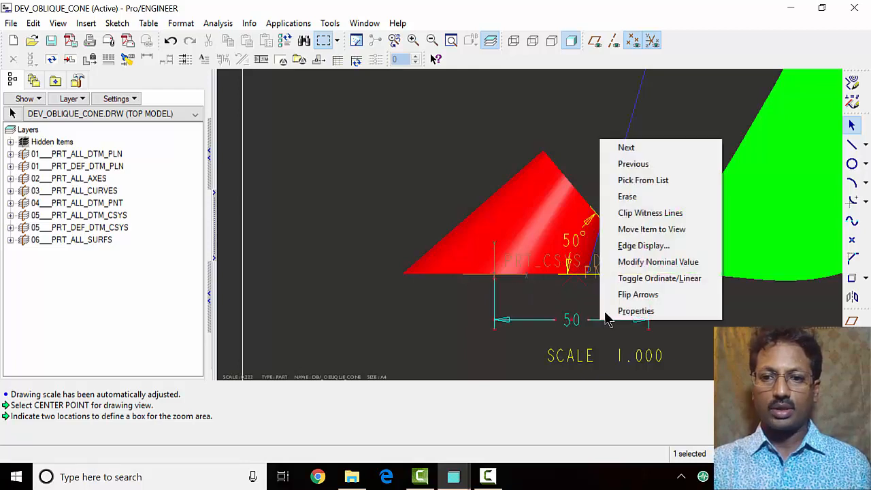
{"action": "left_click", "coordinate": [647, 197]}
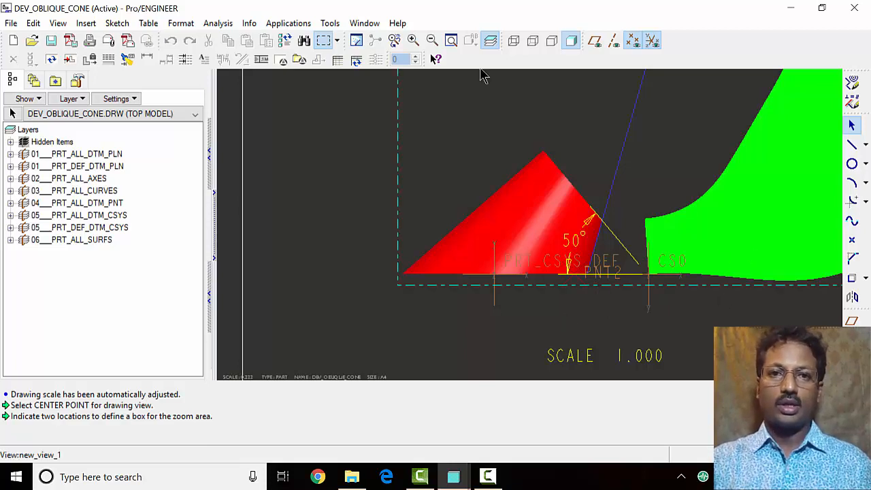
- Insert a projection of the front view and place it above that view
{"action": "left_click", "coordinate": [452, 41]}
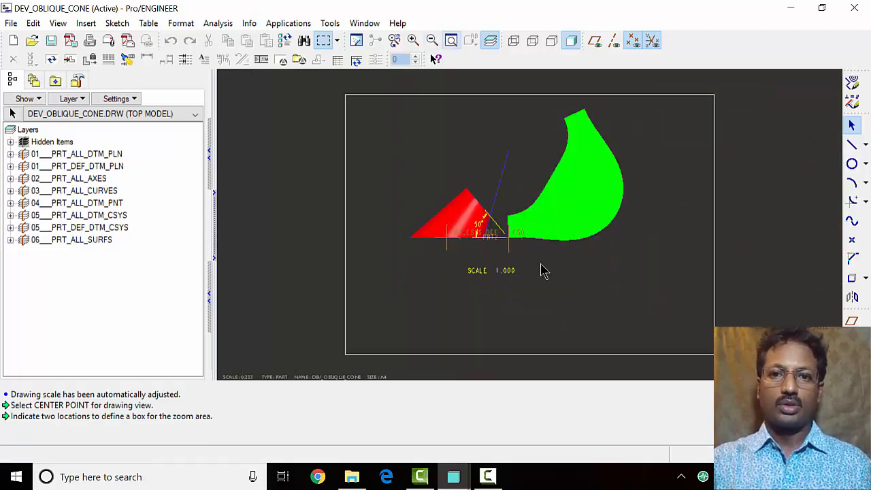
{"action": "left_click", "coordinate": [471, 167]}
{"action": "right_click", "coordinate": [469, 166]}
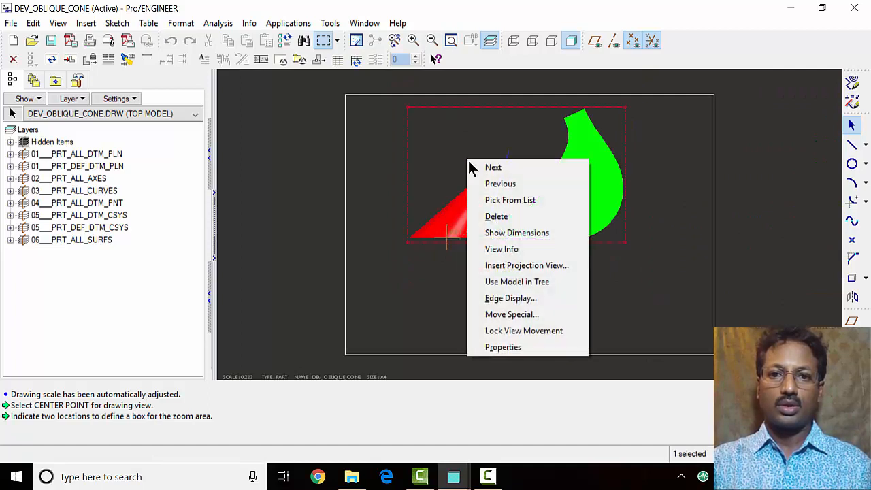
{"action": "left_click", "coordinate": [525, 267]}
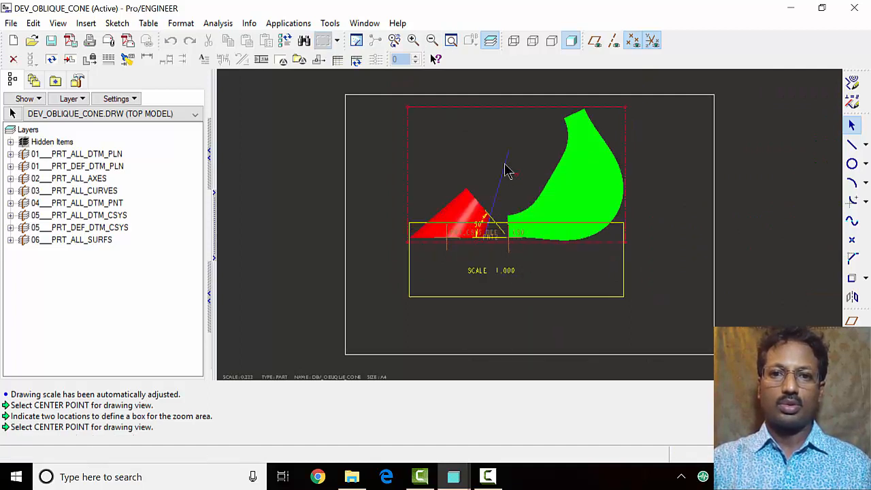
{"action": "left_click", "coordinate": [500, 80]}
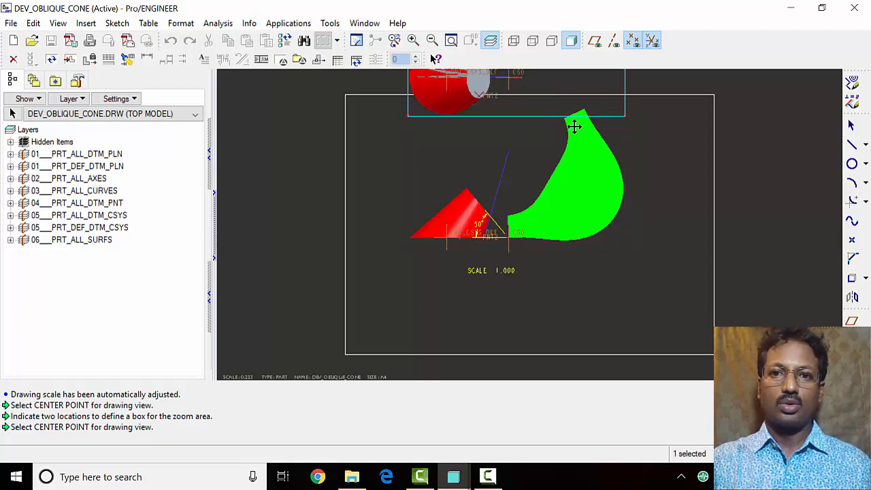
{"action": "left_click", "coordinate": [661, 197]}
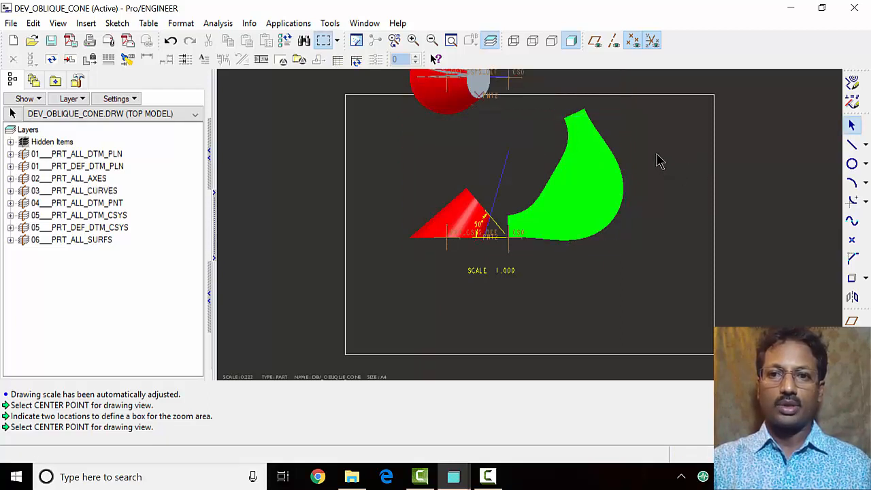
- Show the model dimensions in the projected view above the front view
{"action": "middle_click_drag", "start_coordinate": [656, 154], "coordinate": [657, 225]}
{"action": "left_click", "coordinate": [494, 138]}
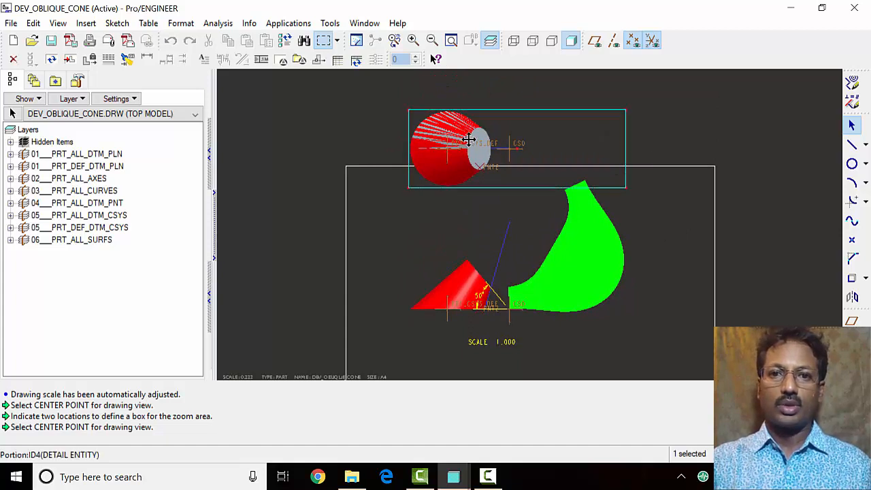
{"action": "right_click", "coordinate": [461, 137]}
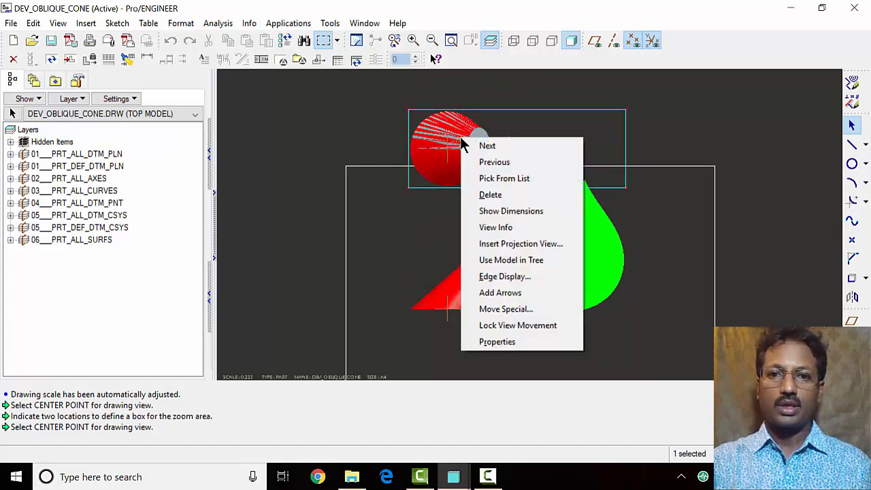
{"action": "left_click", "coordinate": [496, 215]}
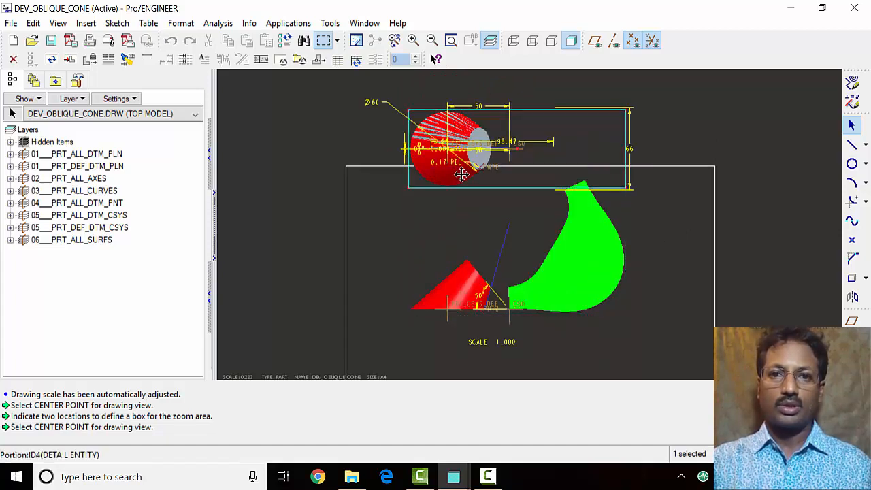
- Move the 0° angle dimension in the projected view out to the upper edge of the circle
{"action": "left_click", "coordinate": [630, 150]}
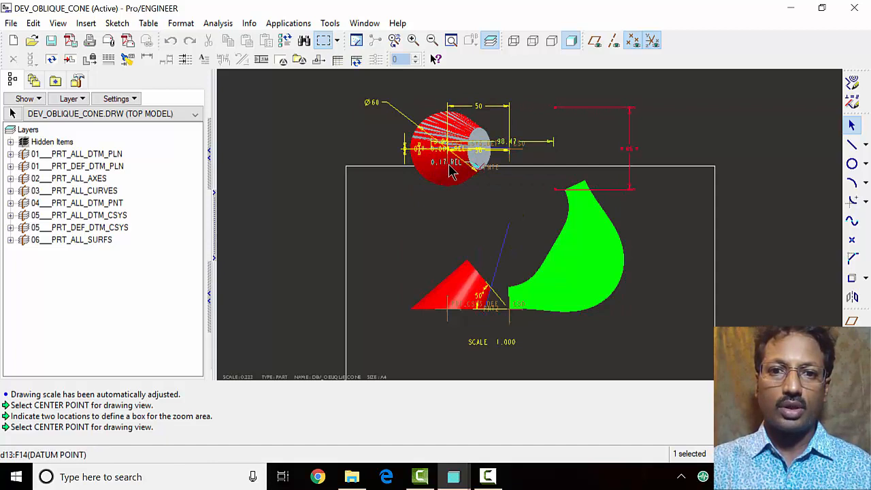
{"action": "left_click", "coordinate": [424, 151]}
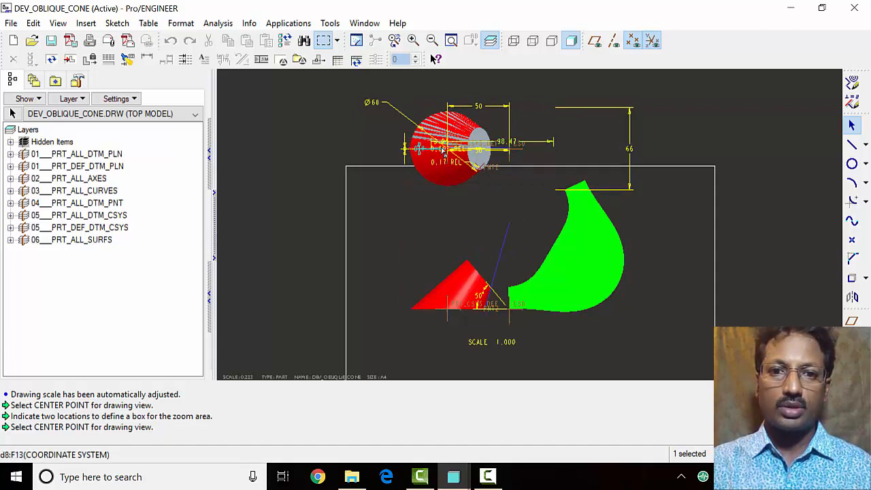
{"action": "left_click_drag", "start_coordinate": [439, 151], "coordinate": [446, 150]}
{"action": "left_click", "coordinate": [446, 149]}
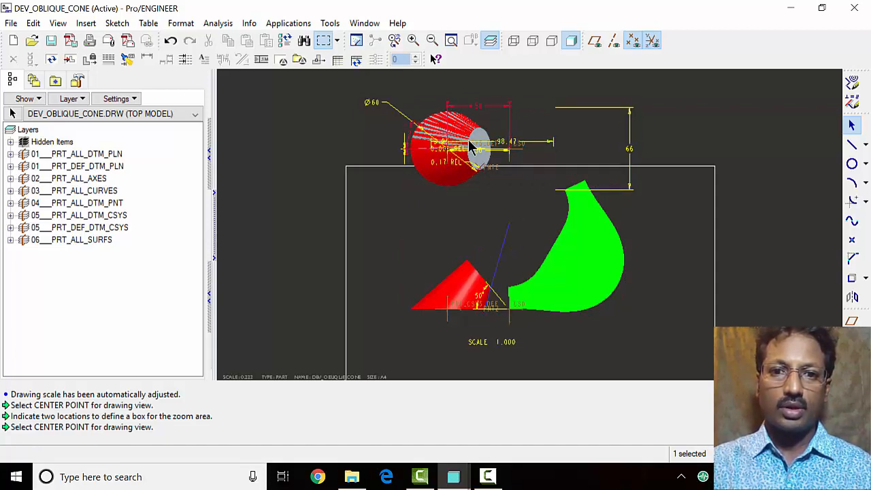
{"action": "left_click", "coordinate": [458, 156]}
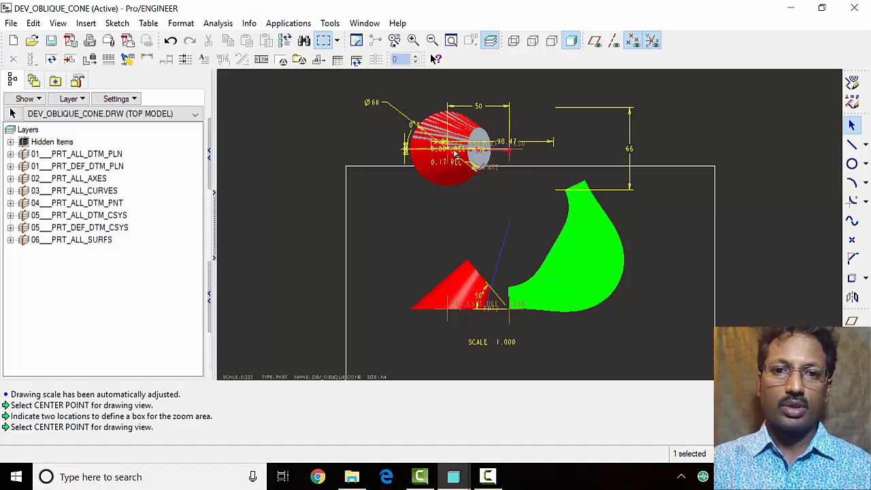
- Move the base circle's Ø60 dimension from the projected view to the front view of the cone
{"action": "left_click", "coordinate": [376, 110]}
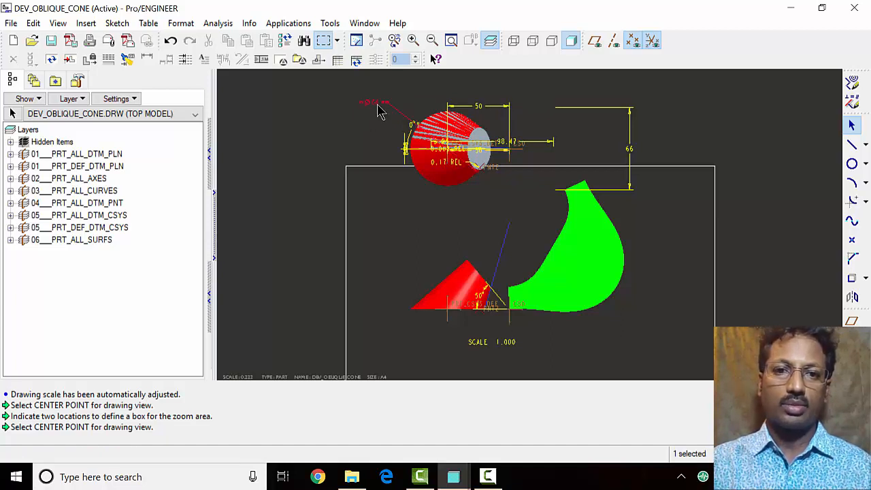
{"action": "right_click", "coordinate": [377, 102]}
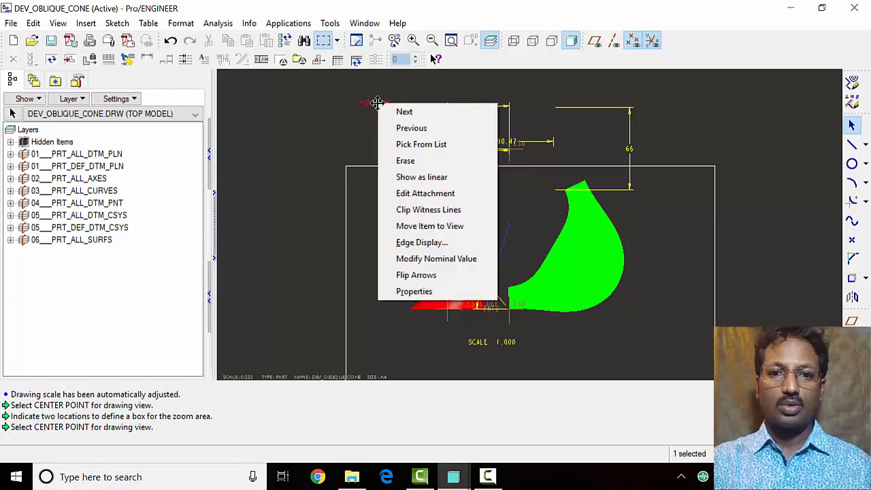
{"action": "left_click", "coordinate": [436, 226]}
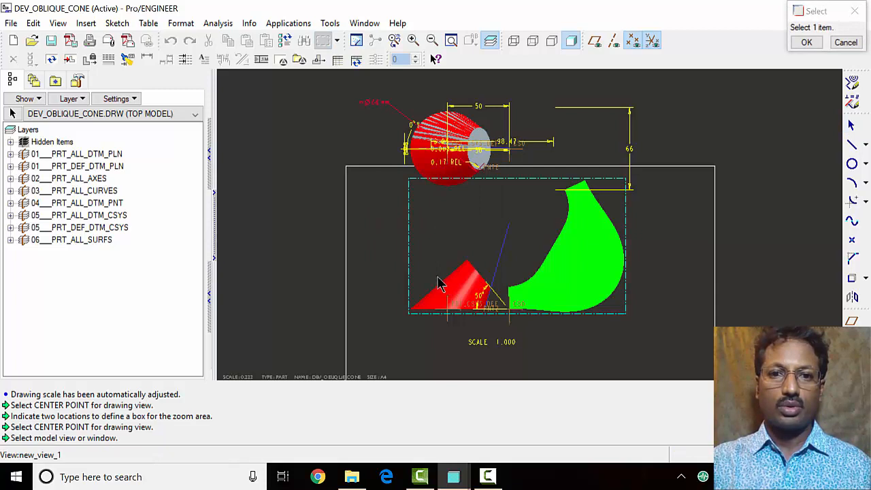
{"action": "left_click", "coordinate": [434, 273]}
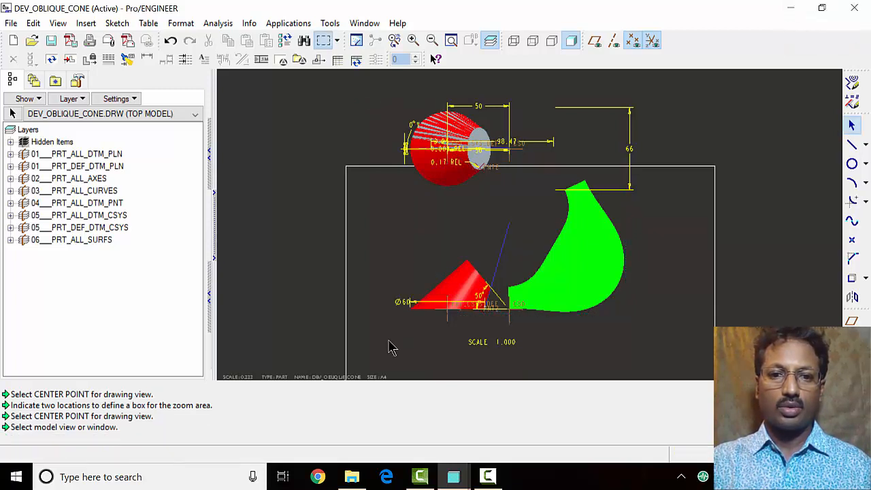
- Place the base diameter dimension below the cone in the front view and delete the projected view
{"action": "left_click", "coordinate": [403, 310]}
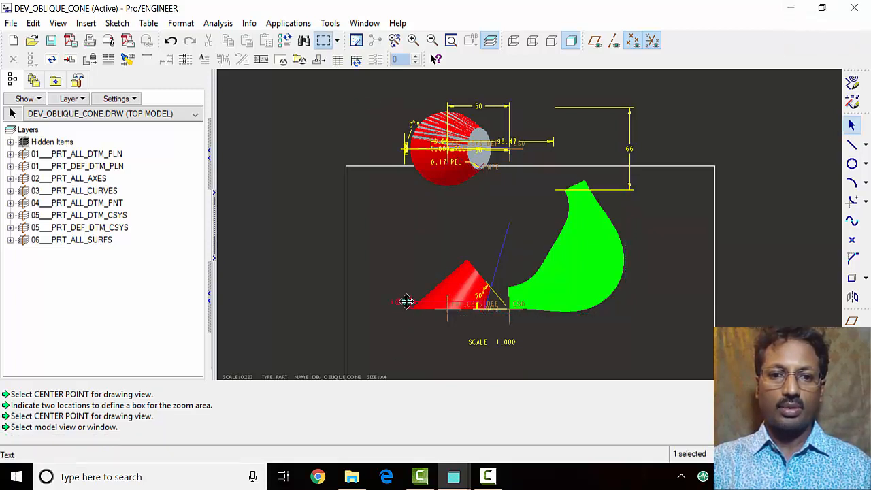
{"action": "mouse_move", "coordinate": [407, 302]}
{"action": "left_mouse_down"}
{"action": "mouse_move", "coordinate": [404, 335]}
{"action": "mouse_move", "coordinate": [448, 328]}
{"action": "mouse_move", "coordinate": [405, 350]}
{"action": "left_mouse_up"}
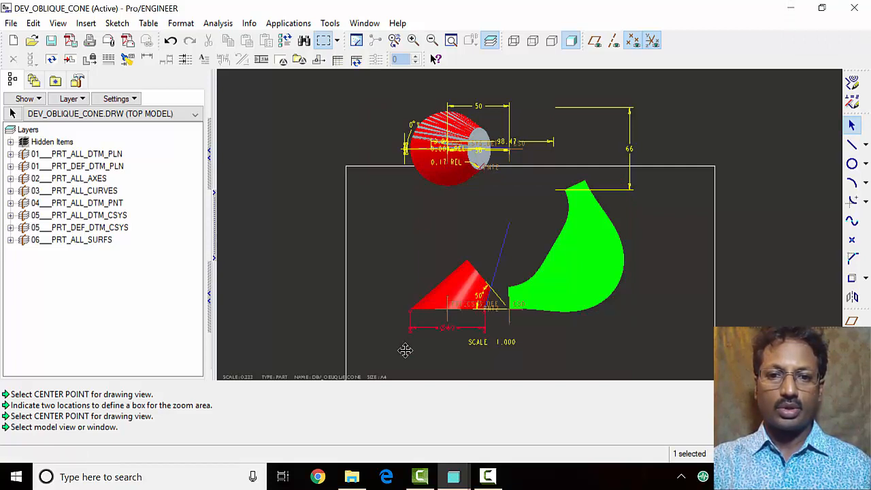
{"action": "left_click", "coordinate": [544, 166]}
{"action": "key", "text": "Delete"}
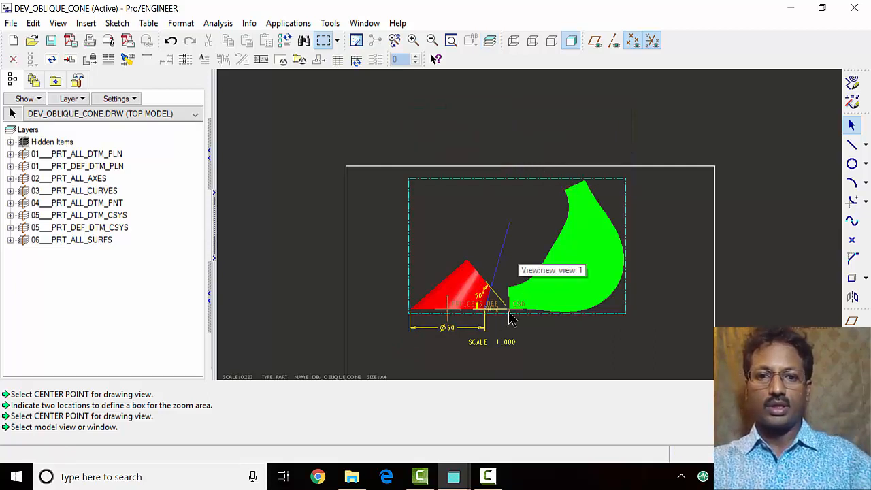
- Set the nominal value of the cone's base diameter dimension to 65 and regenerate the model
{"action": "left_click", "coordinate": [451, 330]}
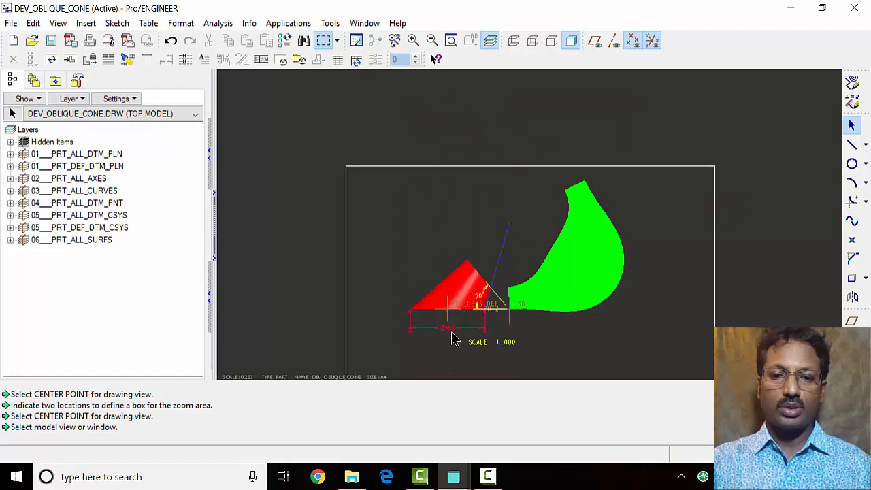
{"action": "double_click", "coordinate": [451, 330]}
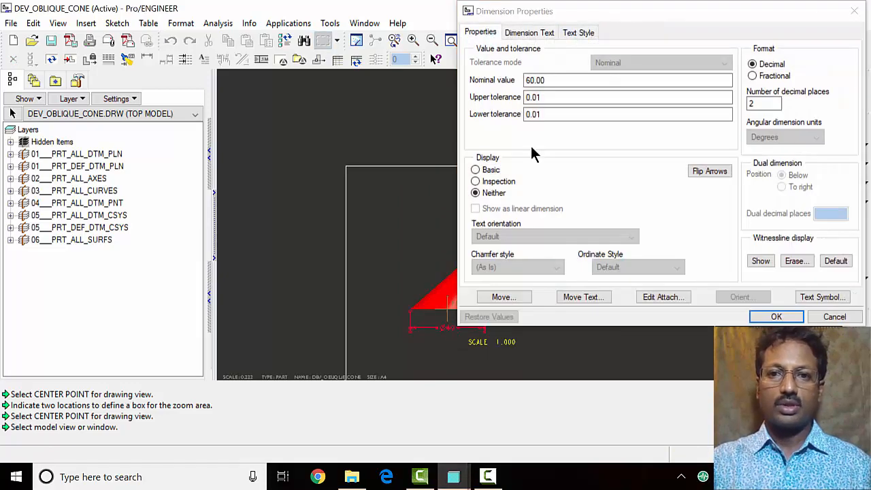
{"action": "left_click", "coordinate": [536, 80]}
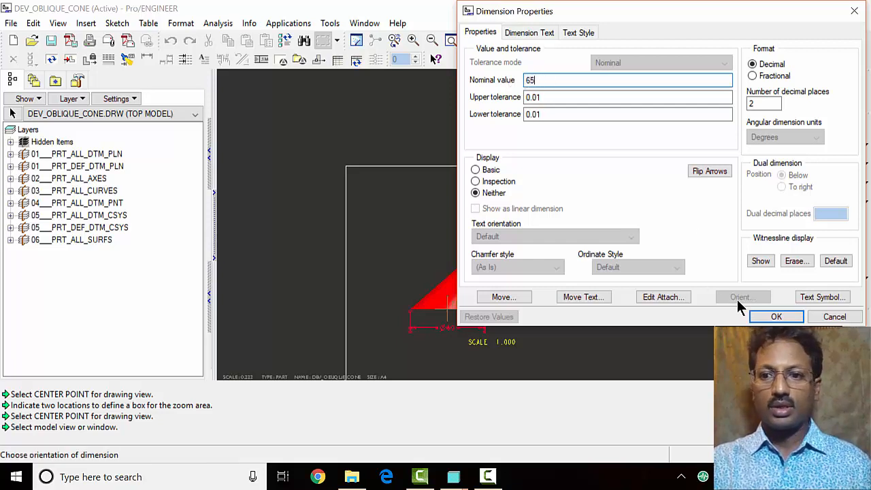
{"action": "left_click", "coordinate": [774, 316]}
{"action": "left_click", "coordinate": [535, 344]}
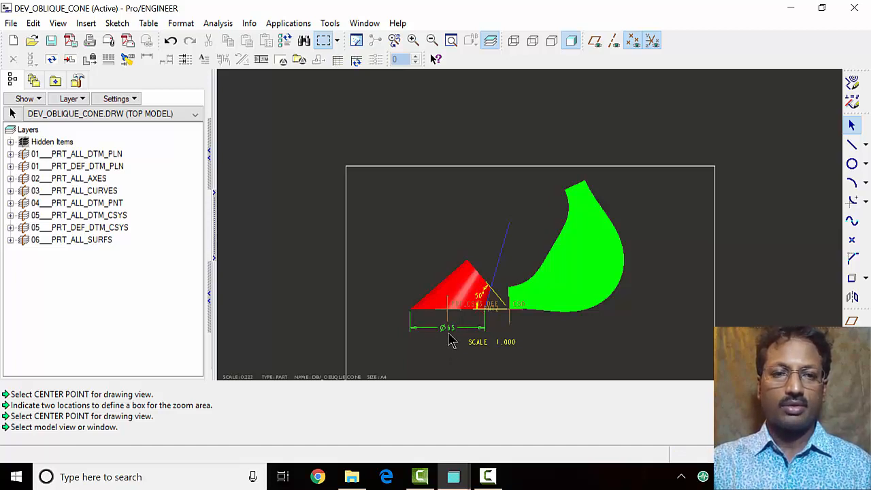
{"action": "left_click", "coordinate": [285, 41]}
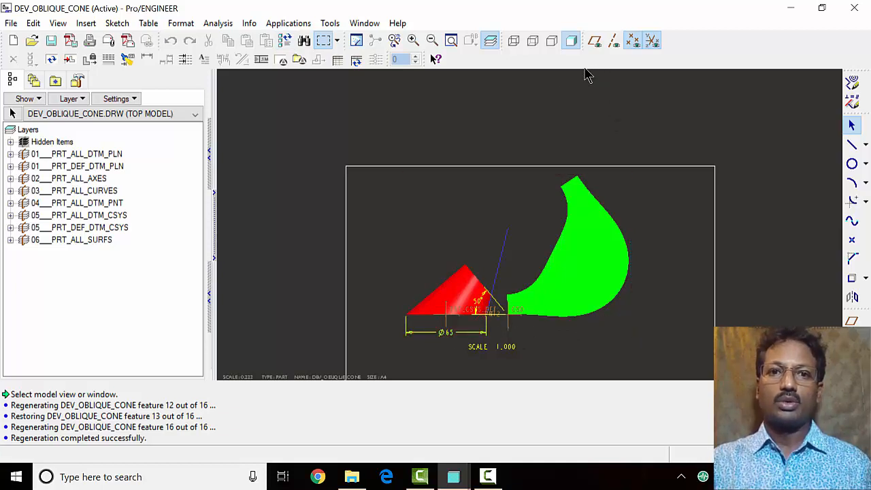
- Switch to the DEV_OBLIQUE_CONE.PRT window and display the cone protrusion's dimensions for editing
{"action": "left_click", "coordinate": [367, 23]}
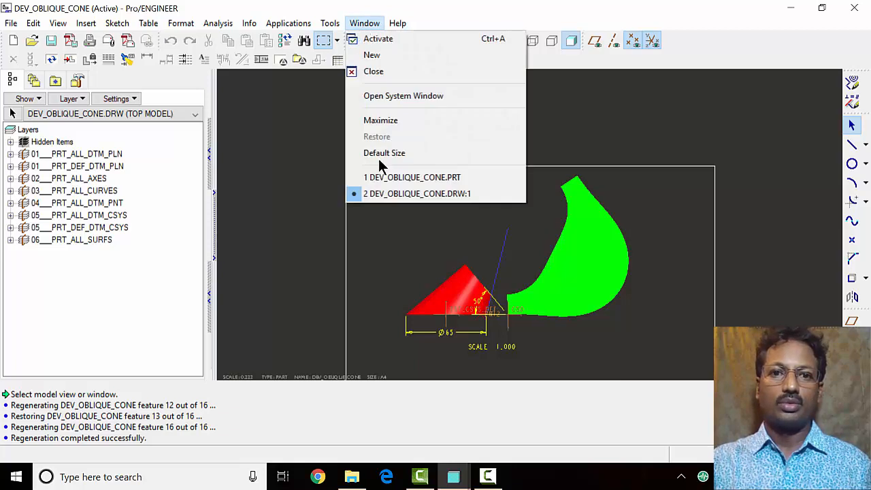
{"action": "left_click", "coordinate": [404, 177]}
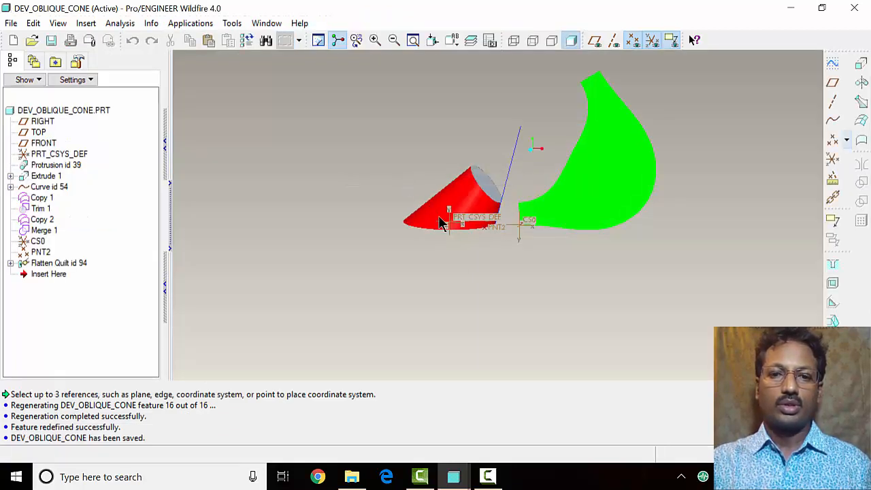
{"action": "middle_click_drag", "start_coordinate": [449, 237], "coordinate": [467, 197]}
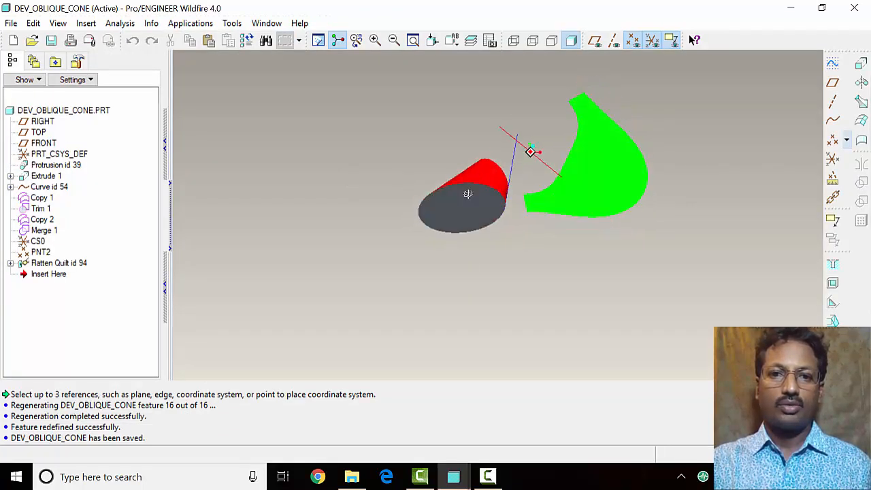
{"action": "double_click", "coordinate": [465, 195]}
{"action": "middle_click_drag", "start_coordinate": [480, 242], "coordinate": [490, 298]}
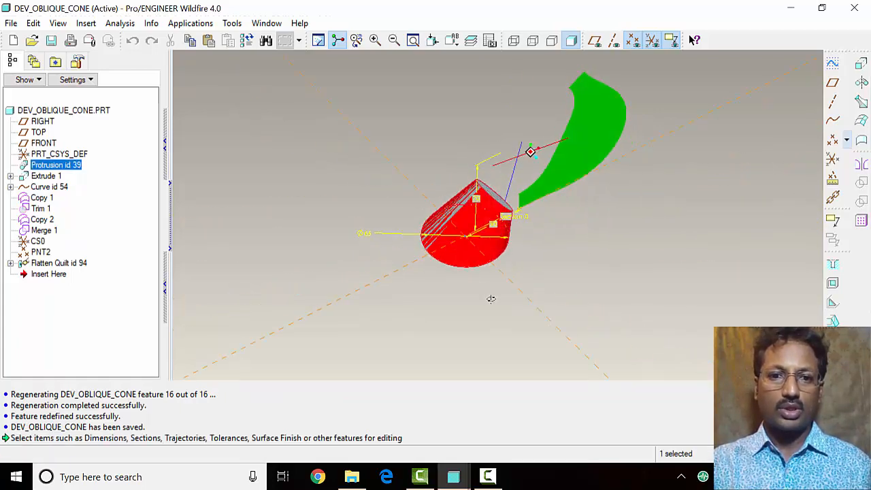
- Try to set the cone's base diameter to 70 in the part model
{"action": "left_click", "coordinate": [369, 240]}
{"action": "double_click", "coordinate": [368, 240]}
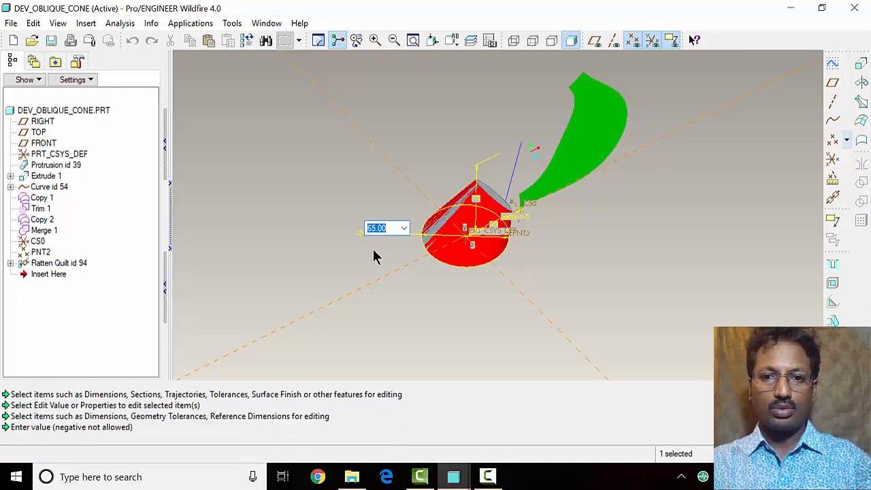
{"action": "type", "text": "70"}
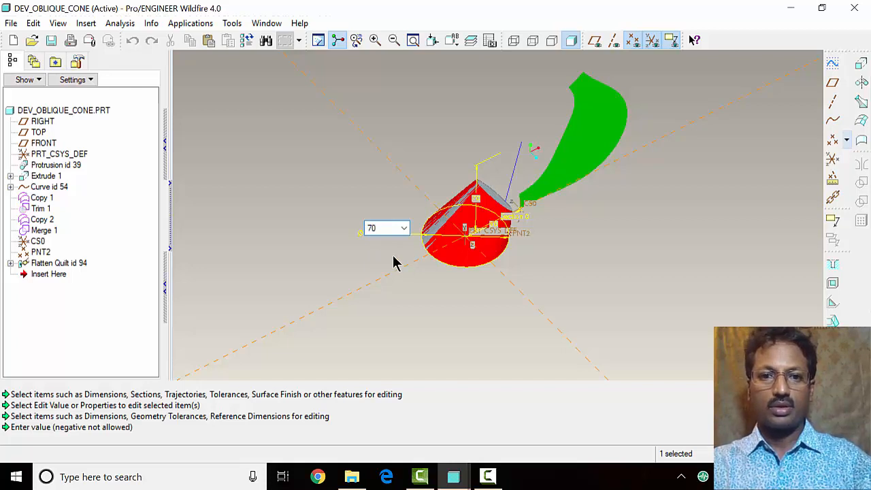
{"action": "key", "text": "Return"}
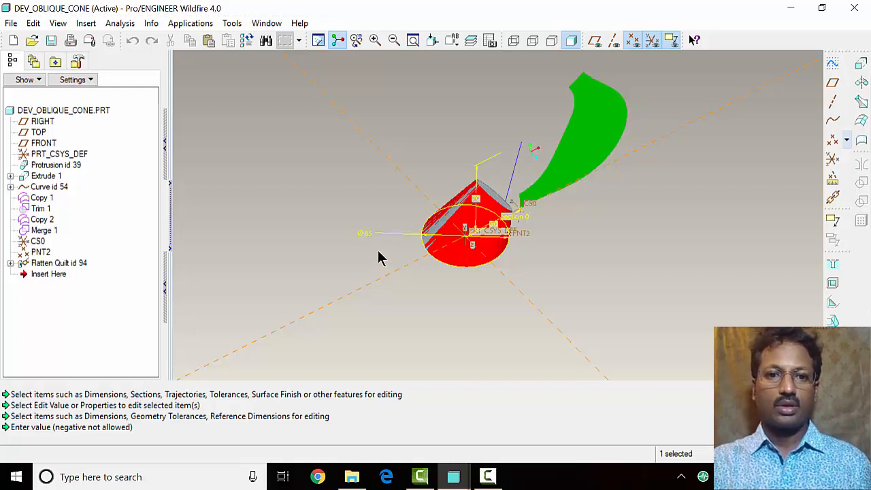
{"action": "left_click", "coordinate": [369, 238]}
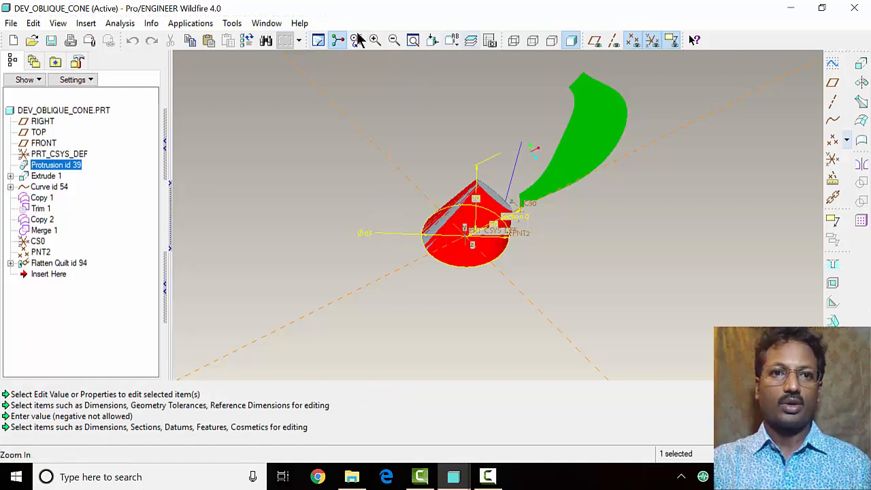
- Regenerate the part, switch to the DEV_OBLIQUE_CONE drawing window and regenerate it to check the base diameter
{"action": "left_click", "coordinate": [249, 46]}
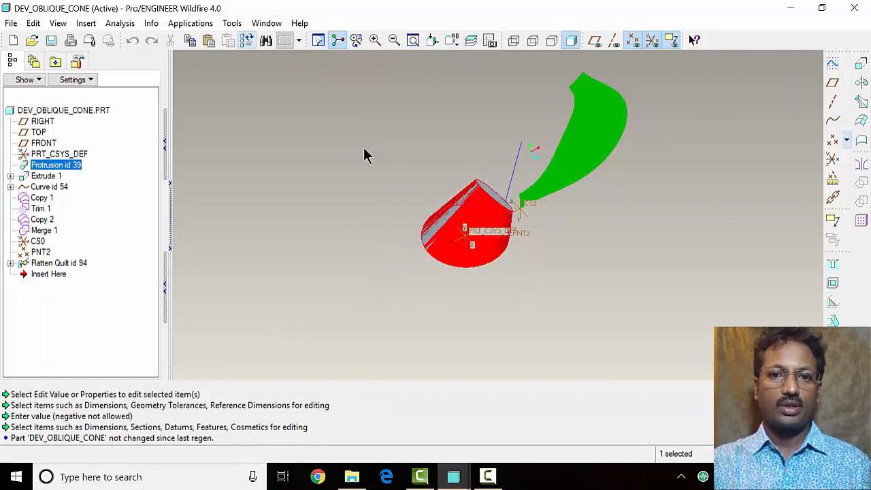
{"action": "left_click", "coordinate": [353, 217]}
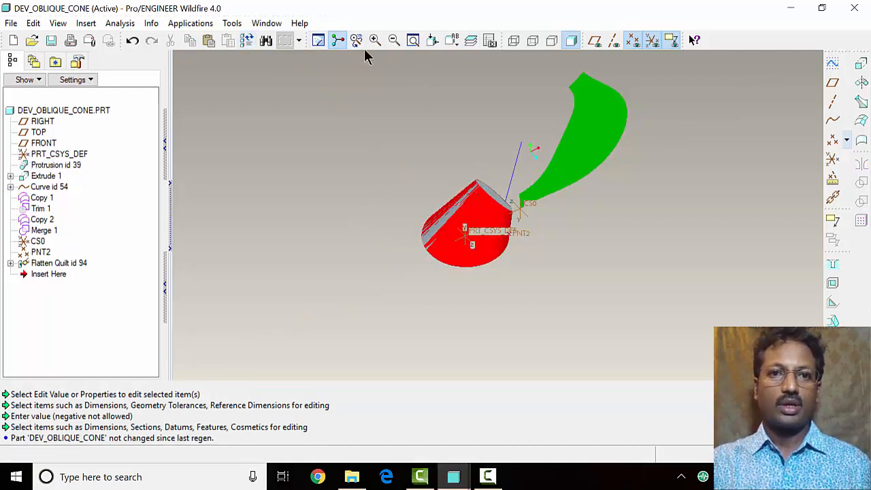
{"action": "left_click", "coordinate": [267, 24]}
{"action": "left_click", "coordinate": [327, 193]}
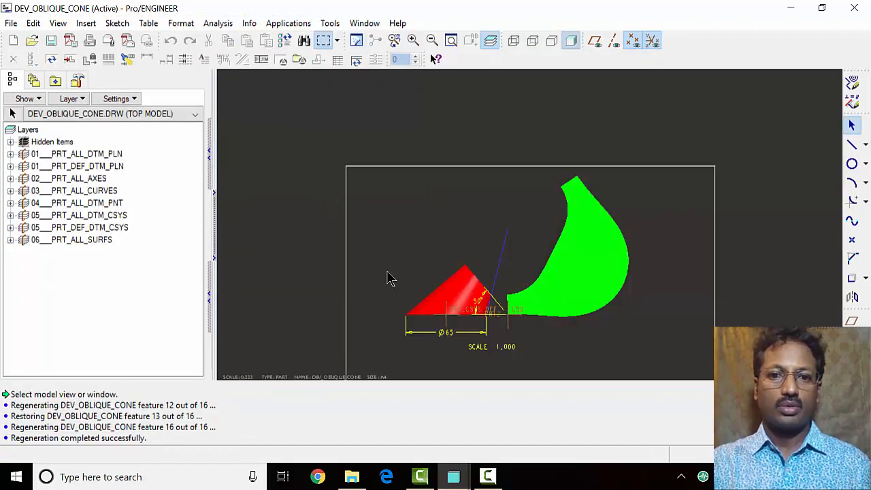
{"action": "left_click", "coordinate": [286, 43]}
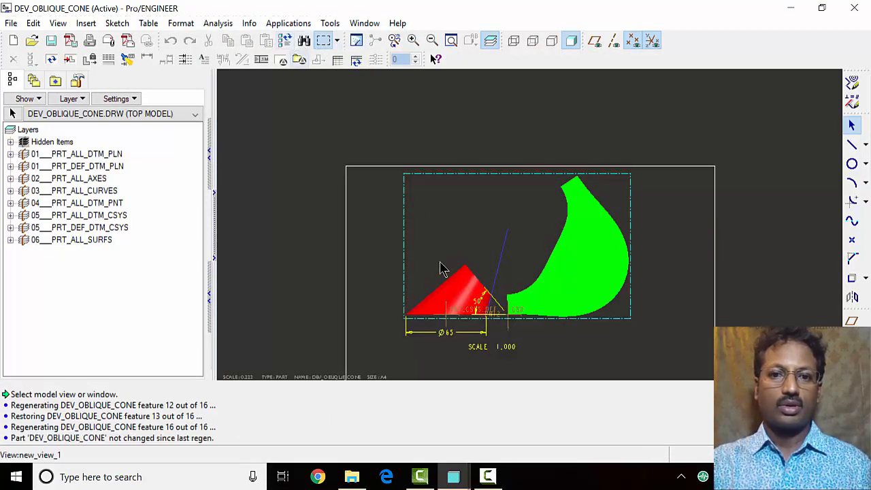
{"action": "left_click", "coordinate": [415, 321]}
{"action": "left_click", "coordinate": [350, 303]}
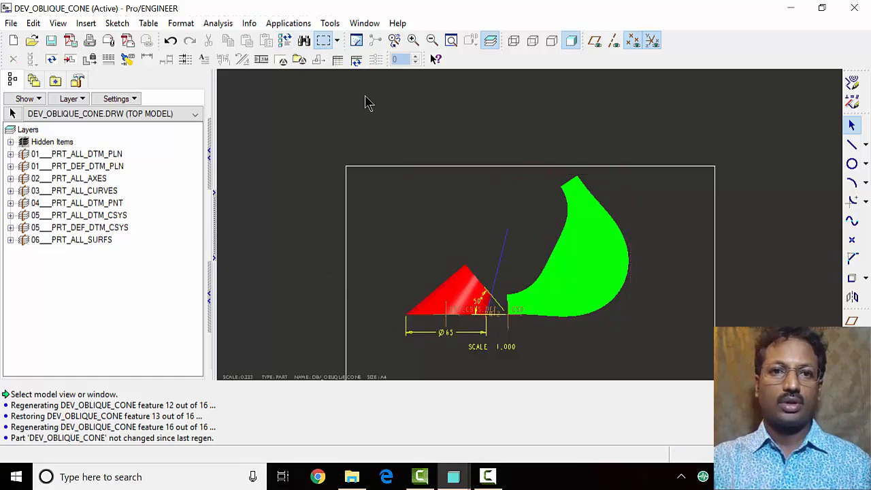
- Switch back to the DEV_OBLIQUE_CONE.PRT window and display the cone protrusion's dimensions for editing
{"action": "left_click", "coordinate": [371, 23]}
{"action": "left_click", "coordinate": [411, 179]}
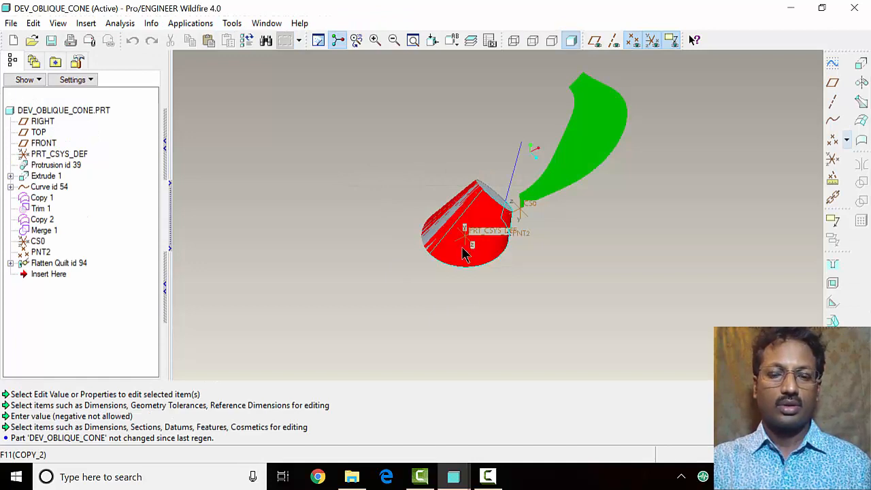
{"action": "middle_click_drag", "start_coordinate": [449, 301], "coordinate": [480, 175]}
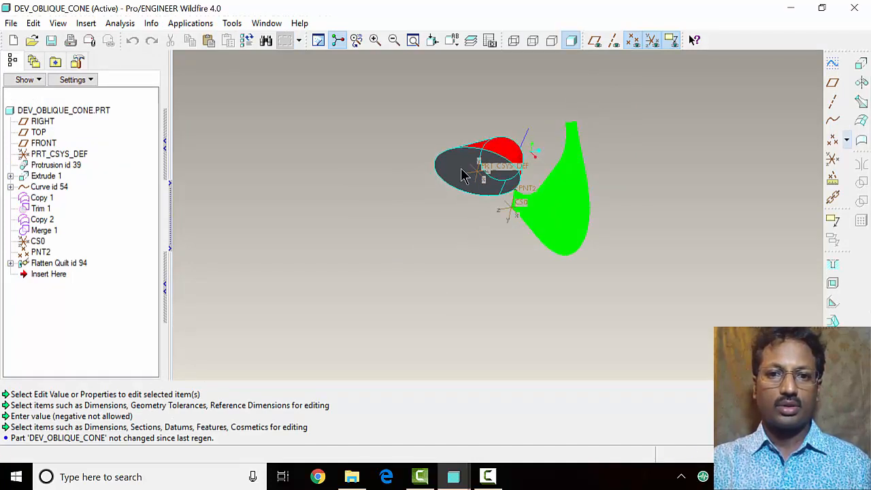
{"action": "double_click", "coordinate": [466, 174]}
- Set the cone's base diameter to 70 in the part model and regenerate the part
{"action": "left_click", "coordinate": [385, 142]}
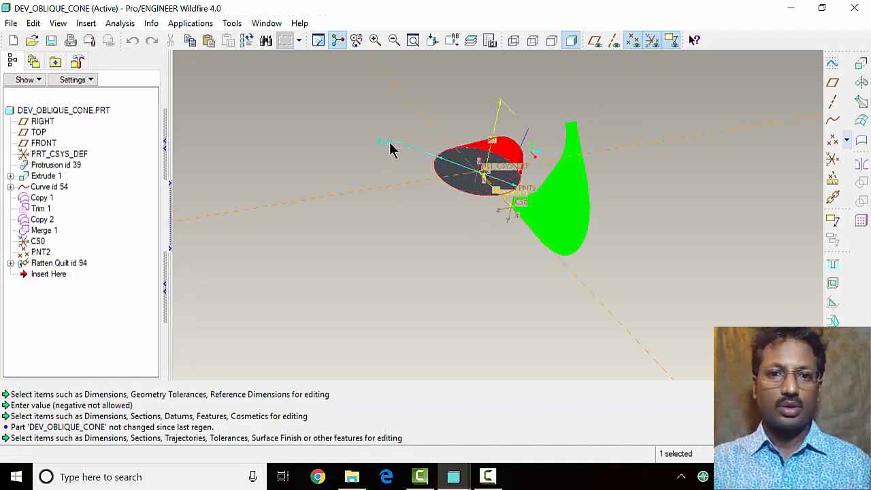
{"action": "double_click", "coordinate": [385, 142]}
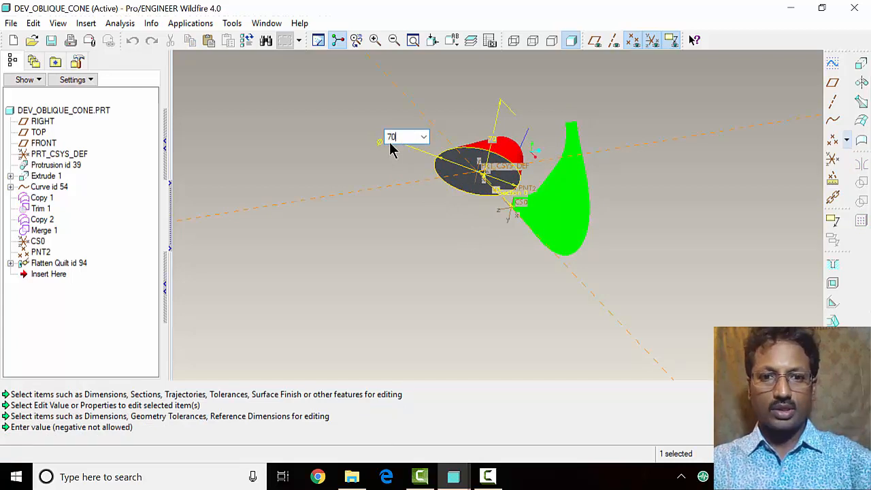
{"action": "type", "text": "70"}
{"action": "key", "text": "Return"}
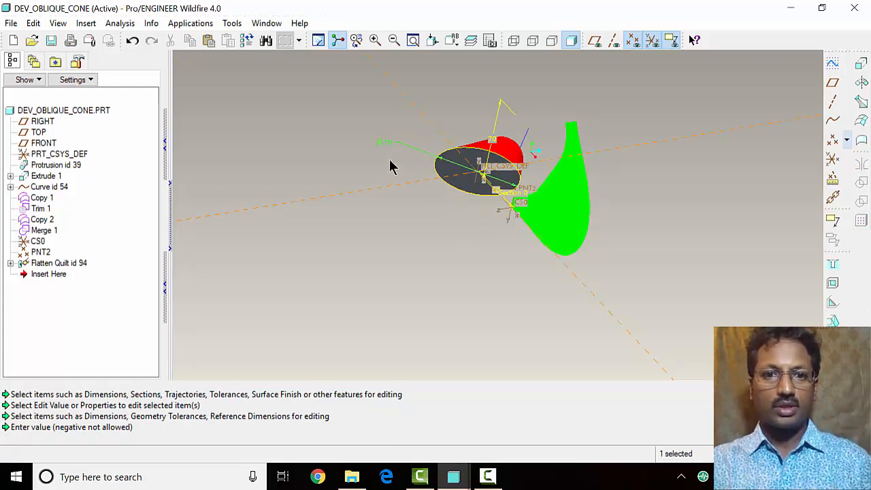
{"action": "middle_click_drag", "start_coordinate": [391, 165], "coordinate": [399, 247]}
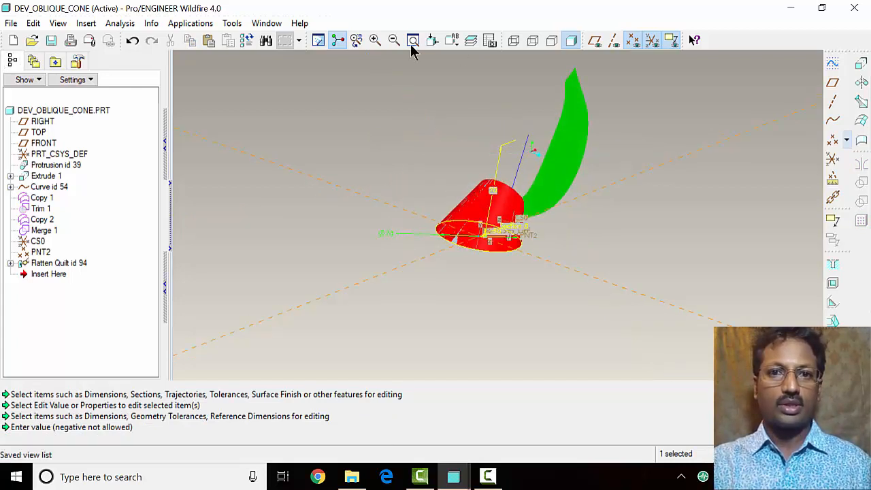
{"action": "left_click", "coordinate": [247, 42]}
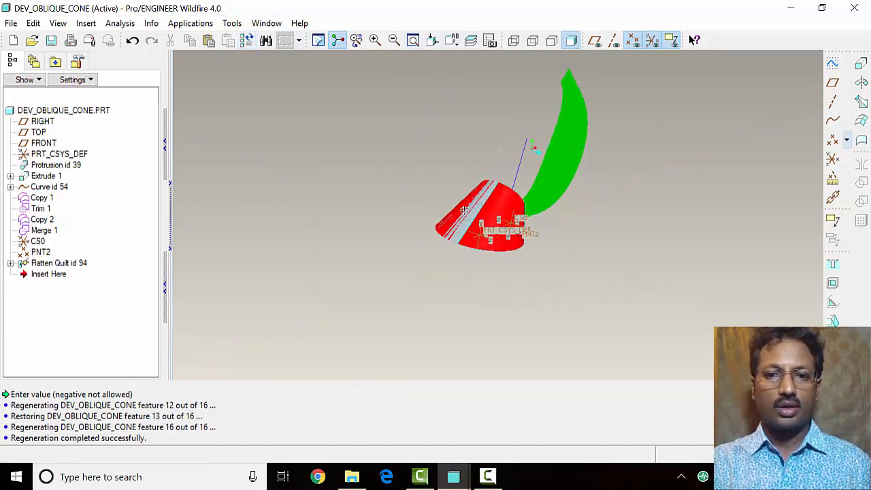
{"action": "middle_click_drag", "start_coordinate": [463, 232], "coordinate": [409, 203]}
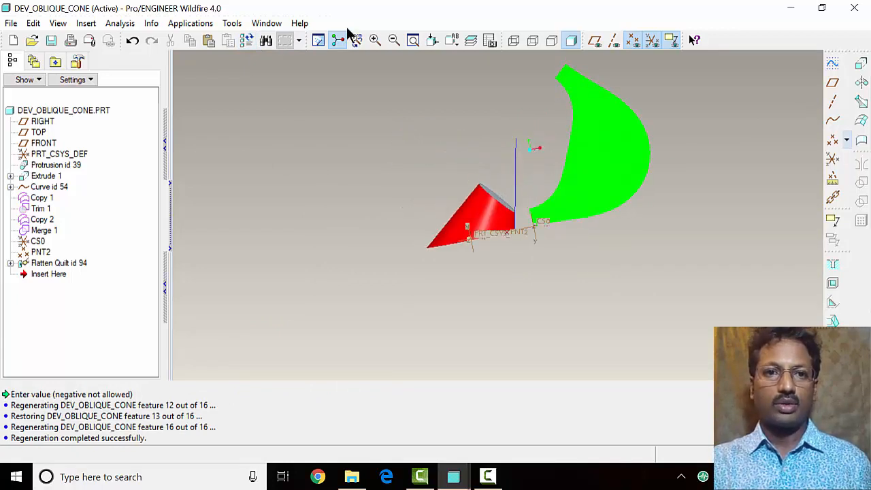
- Switch to the drawing window and move the cone view slightly lower and to the right on the sheet
{"action": "left_click", "coordinate": [267, 23]}
{"action": "left_click", "coordinate": [339, 198]}
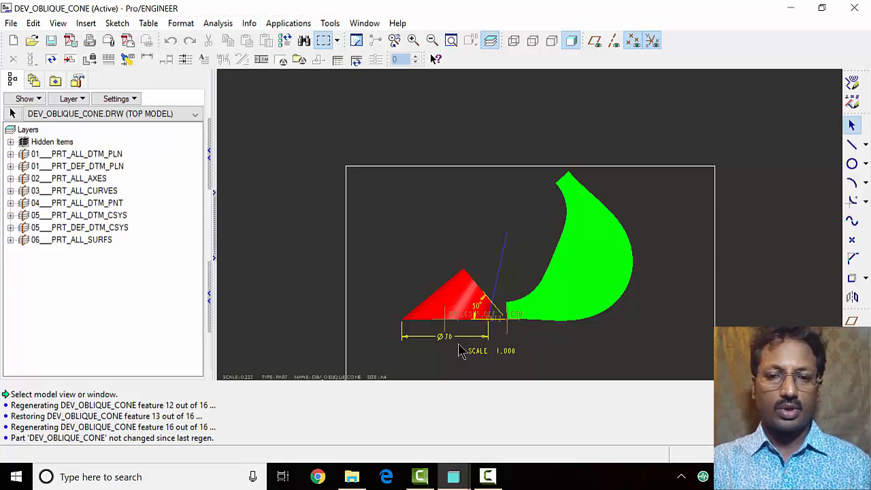
{"action": "middle_click_drag", "start_coordinate": [488, 240], "coordinate": [486, 139]}
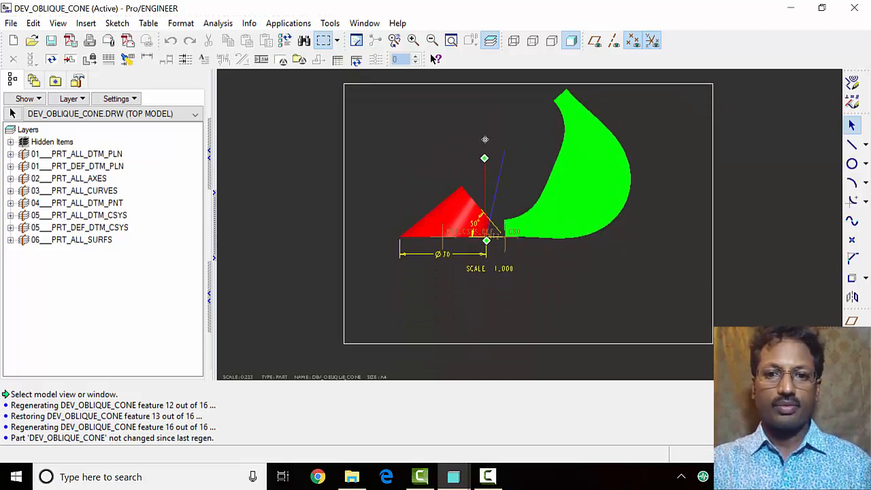
{"action": "left_click", "coordinate": [516, 183]}
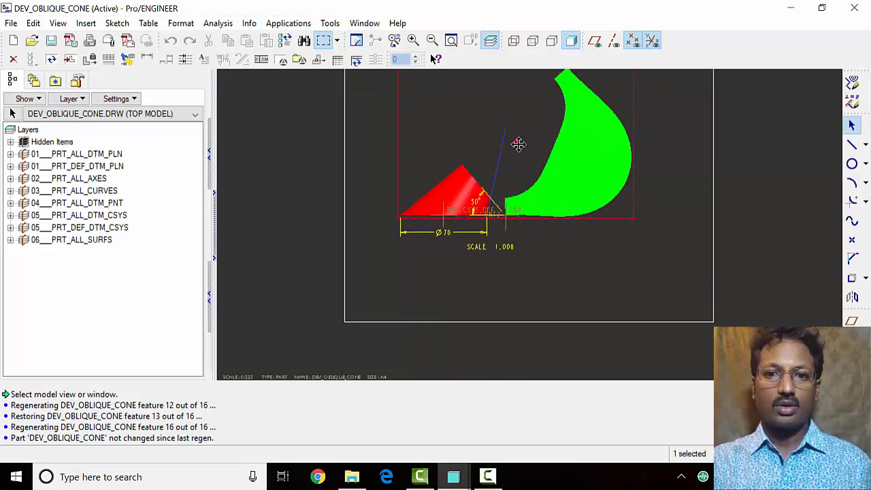
{"action": "left_click_drag", "start_coordinate": [518, 144], "coordinate": [526, 192]}
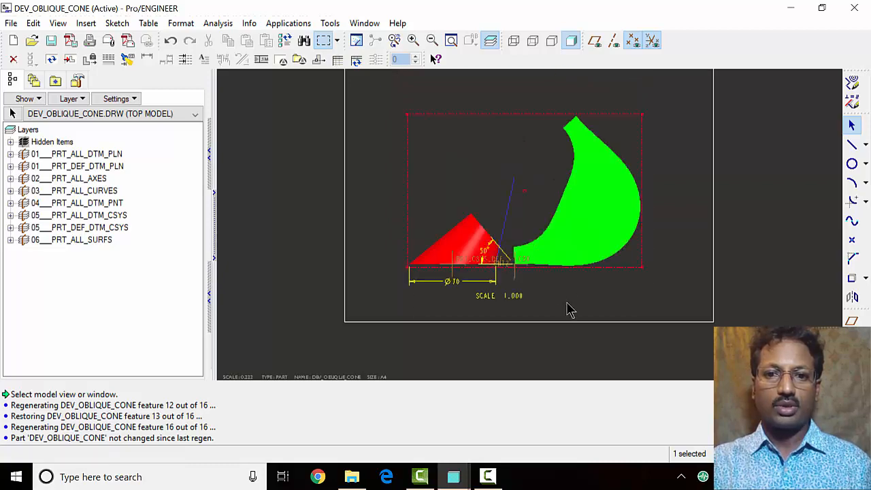
{"action": "left_click", "coordinate": [679, 298]}
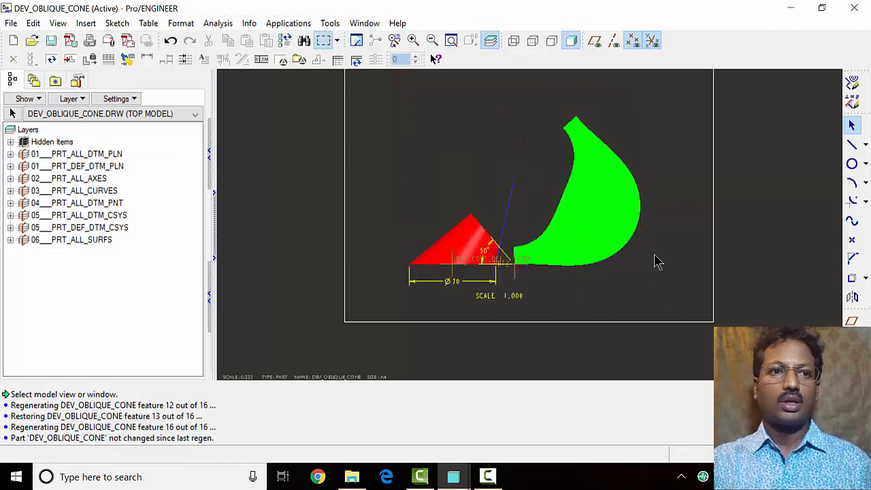
- Save a PDF copy of the drawing as dev_oblique_cone in color at 300 dpi, with dashed hidden lines, and open it in Acrobat Reader
{"action": "left_click", "coordinate": [11, 23]}
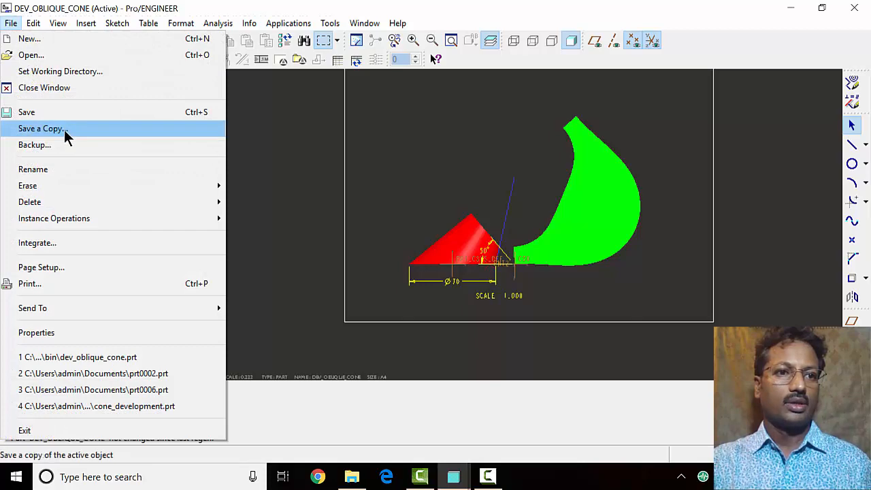
{"action": "left_click", "coordinate": [64, 129]}
{"action": "left_click", "coordinate": [349, 405]}
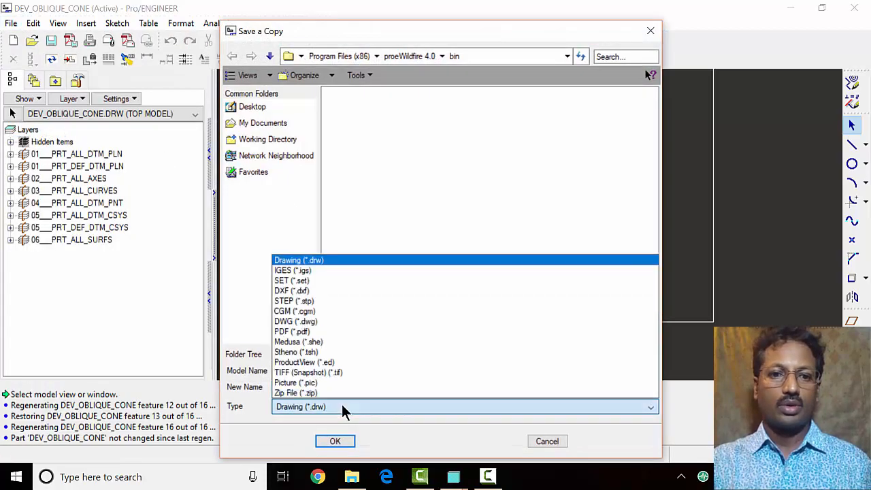
{"action": "left_click", "coordinate": [322, 332]}
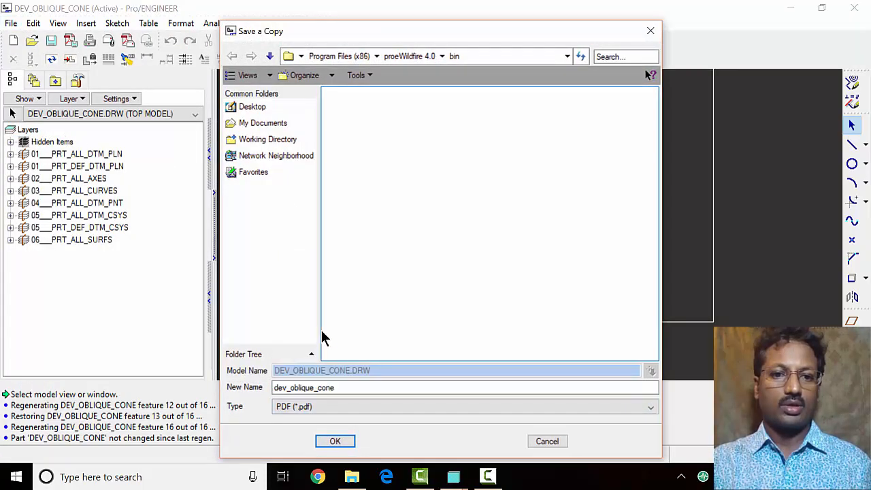
{"action": "left_click", "coordinate": [339, 442]}
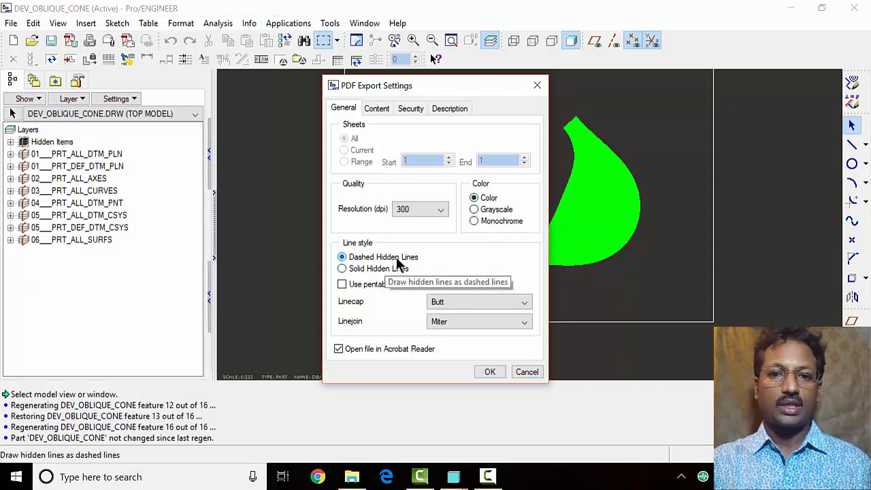
{"action": "left_click", "coordinate": [495, 373]}
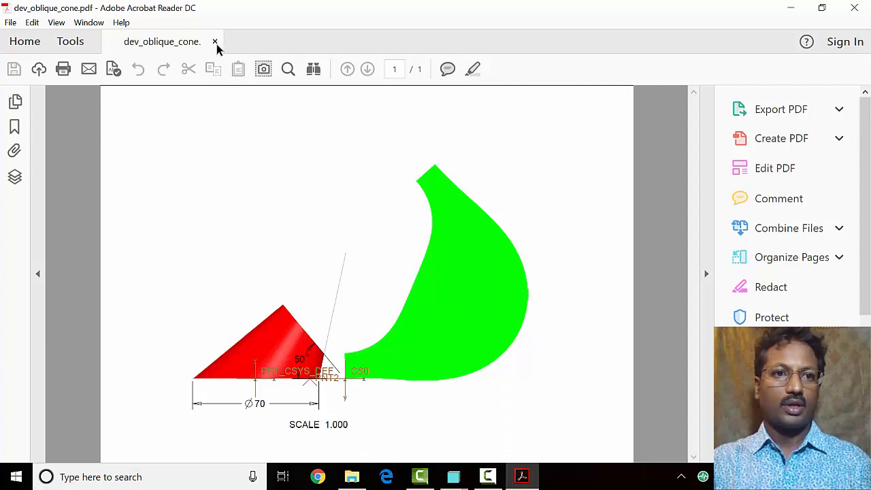
{"action": "key", "text": "alt+f"}
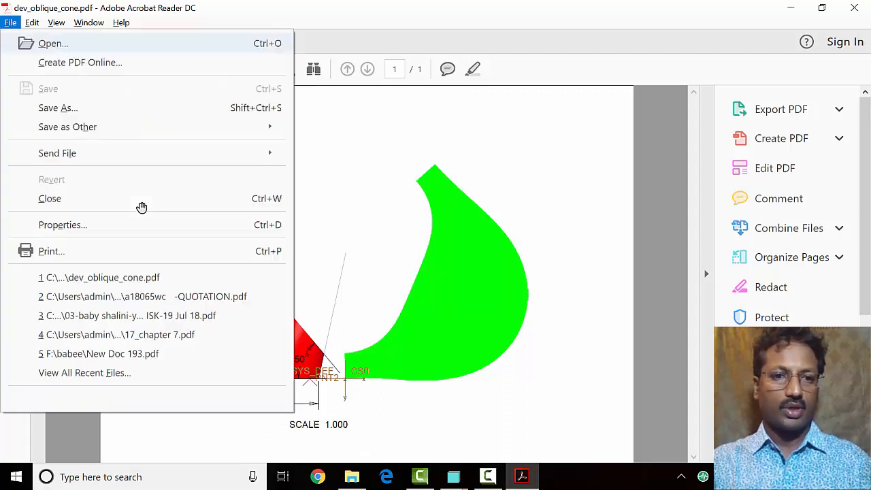
{"action": "key", "text": "a"}
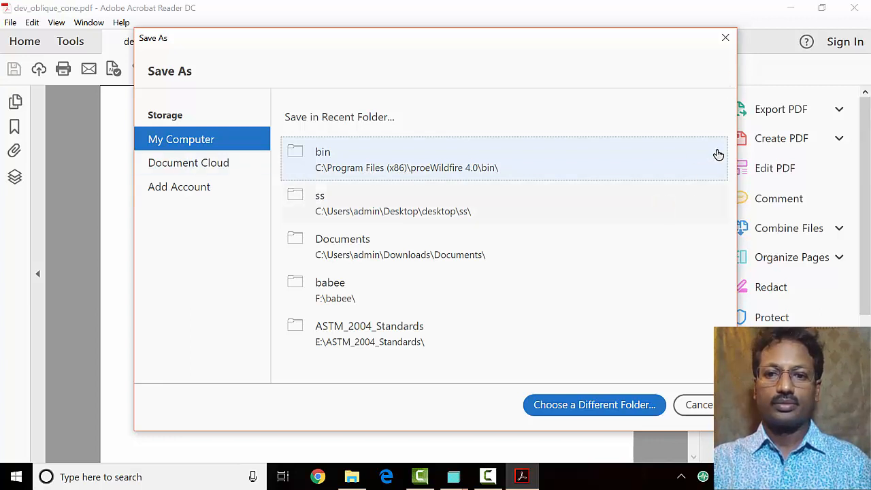
{"action": "left_click", "coordinate": [726, 39]}
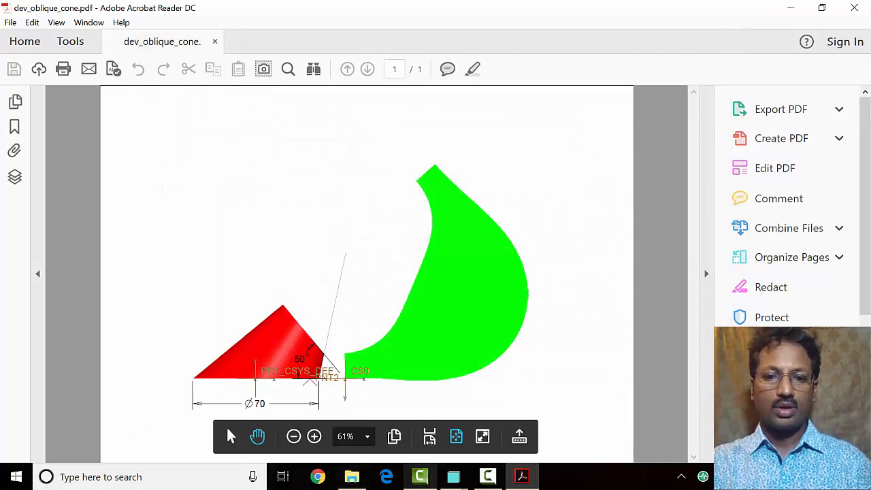
- Switch to the Pro/ENGINEER drawing window and set up a PDF copy of the drawing named dev_oblique_conebw
{"action": "mouse_move", "coordinate": [454, 478]}
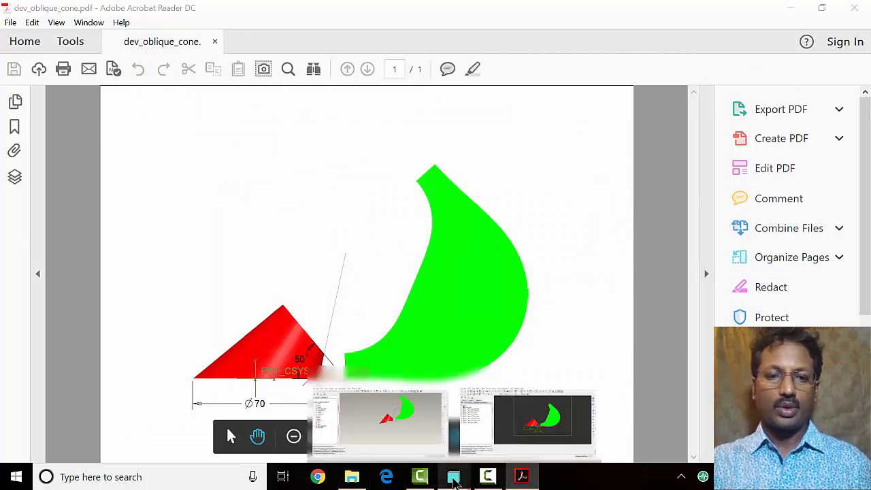
{"action": "left_click", "coordinate": [466, 402]}
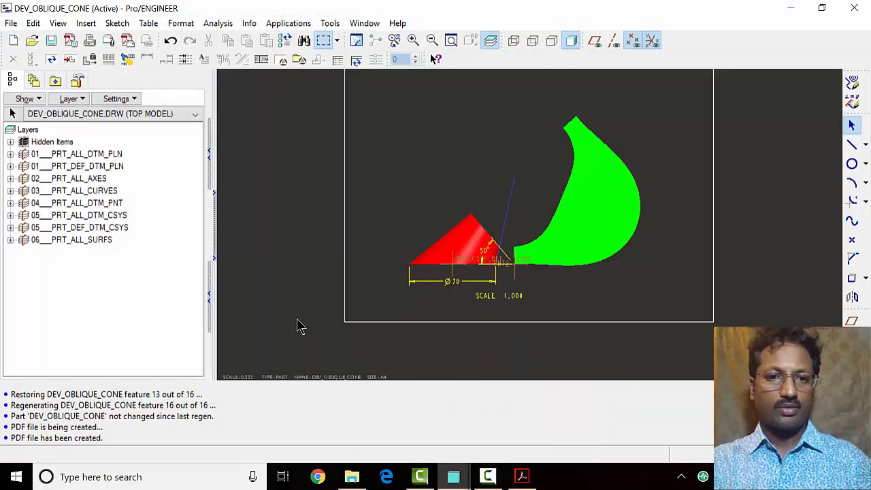
{"action": "key", "text": "alt+f"}
{"action": "left_click", "coordinate": [73, 129]}
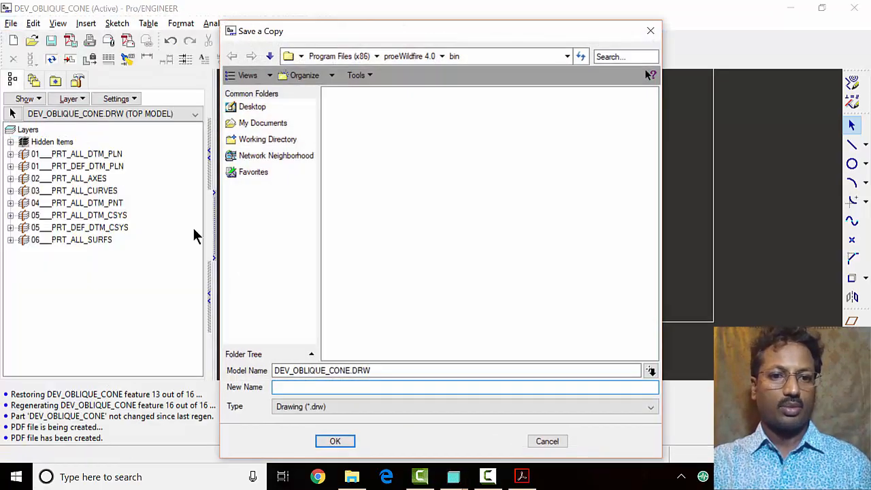
{"action": "left_click", "coordinate": [343, 408]}
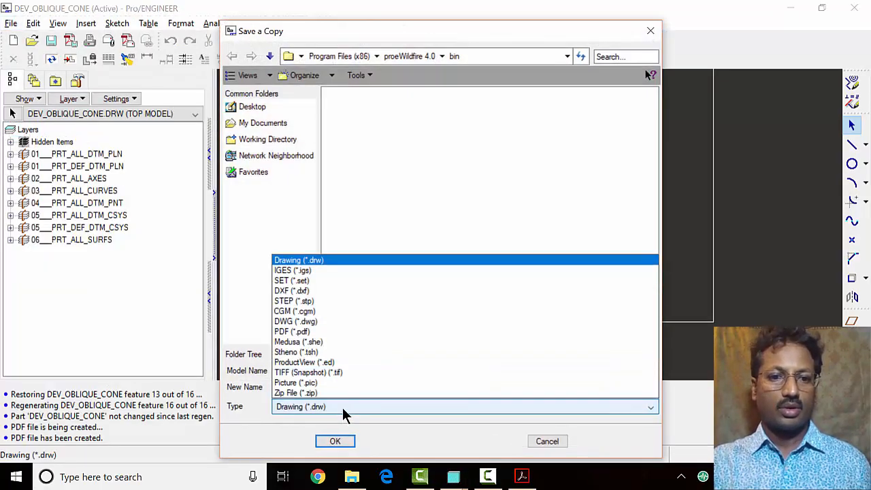
{"action": "left_click", "coordinate": [324, 331]}
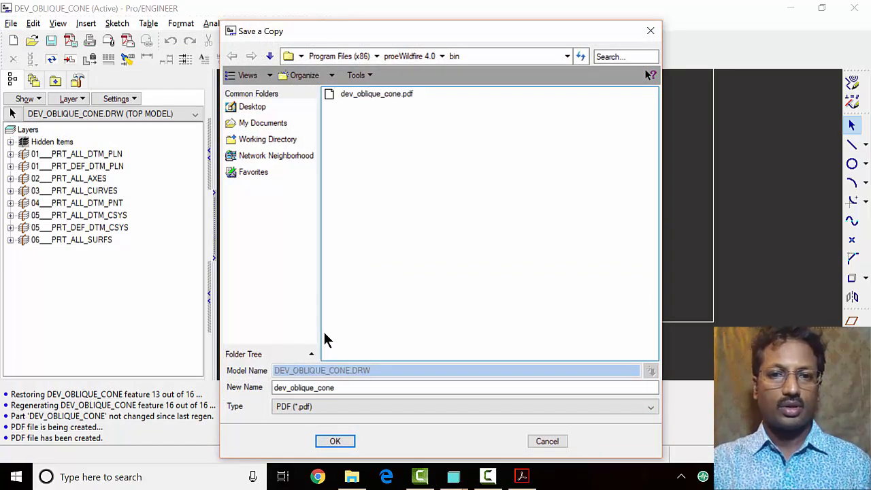
{"action": "left_click", "coordinate": [328, 387]}
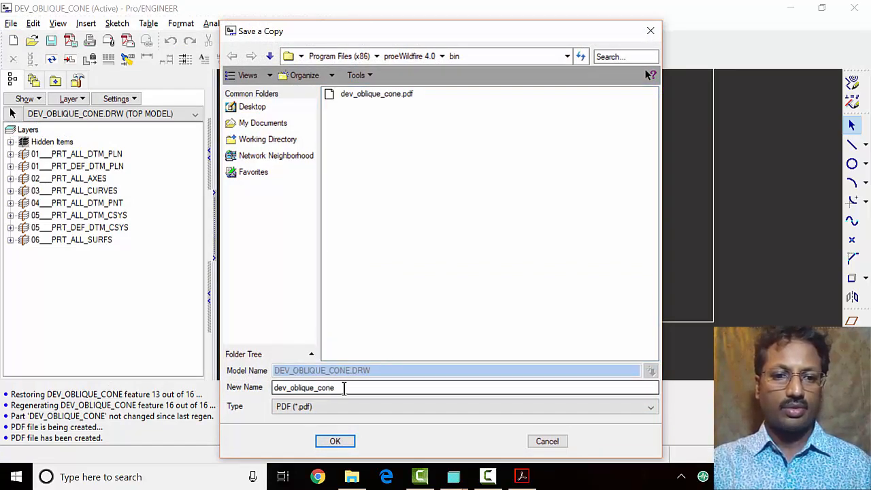
{"action": "left_click", "coordinate": [345, 388]}
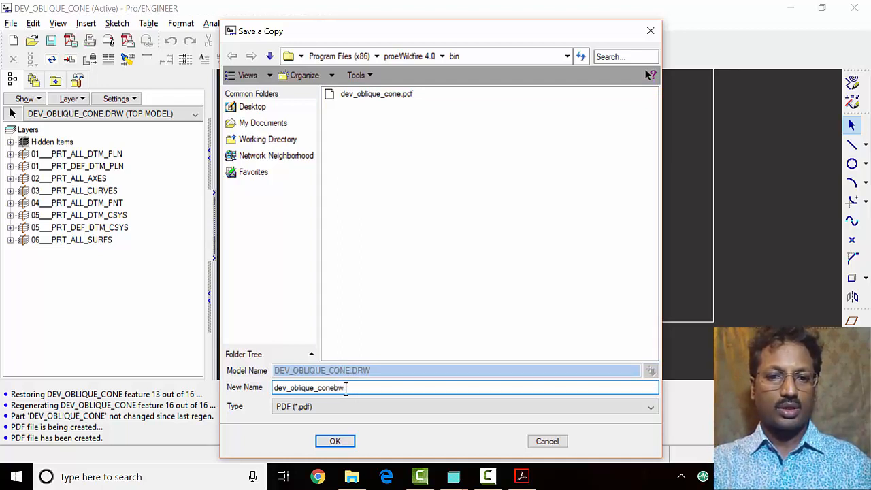
- Export the dev_oblique_conebw PDF in monochrome at 300 dpi with dashed hidden lines and open it in Acrobat Reader
{"action": "left_click", "coordinate": [344, 441]}
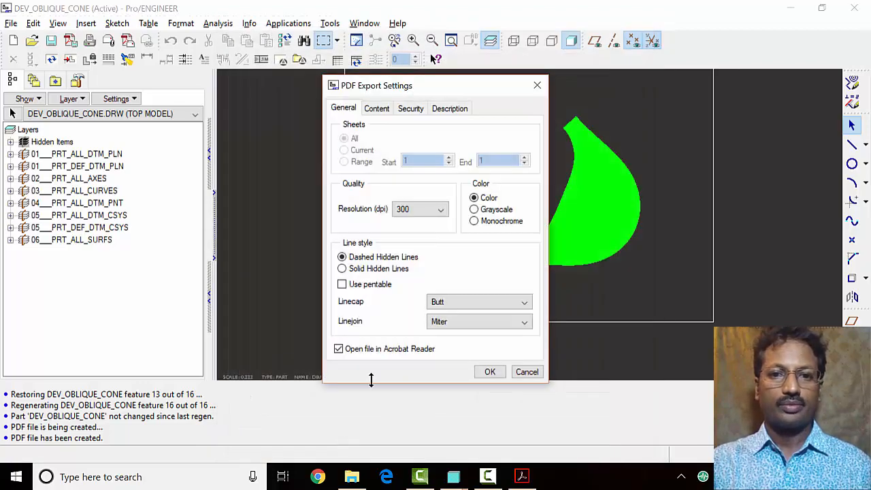
{"action": "left_click", "coordinate": [495, 225]}
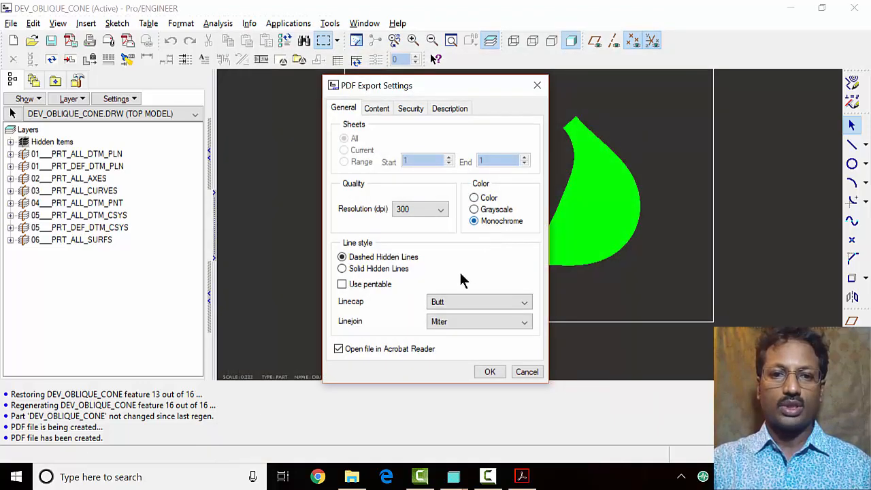
{"action": "left_click", "coordinate": [490, 369]}
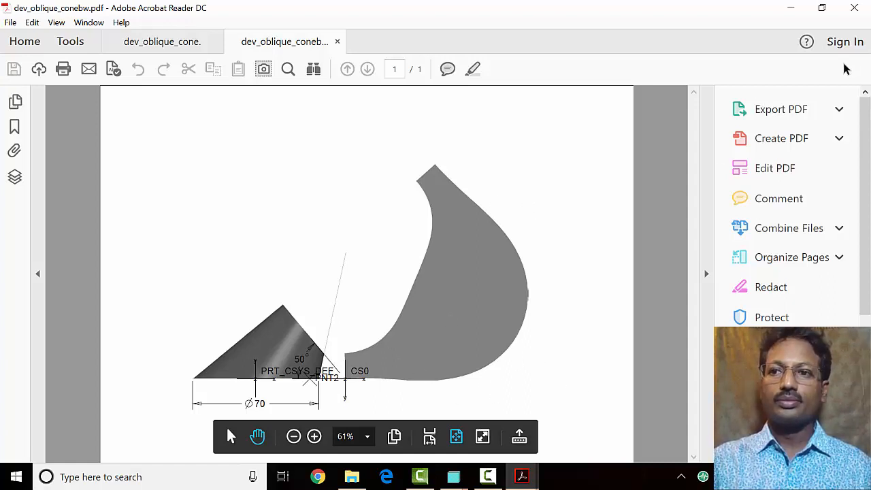
{"action": "left_click", "coordinate": [854, 8]}
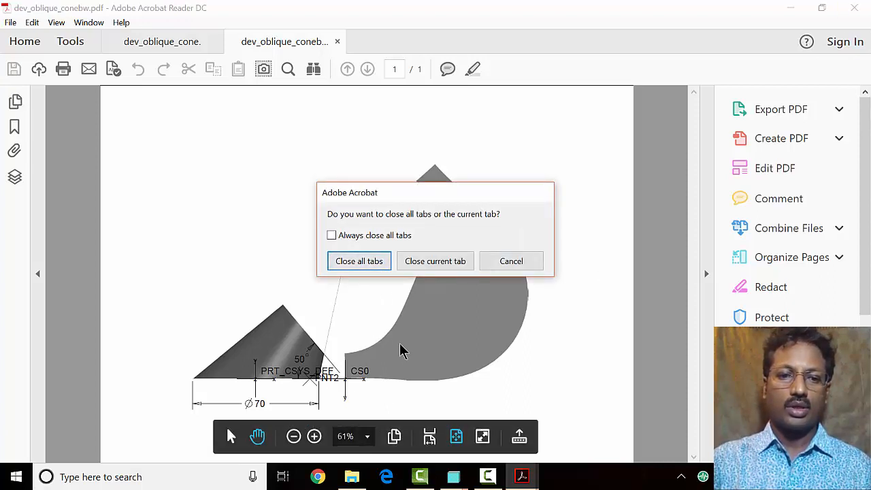
{"action": "left_click_drag", "start_coordinate": [402, 191], "coordinate": [252, 127]}
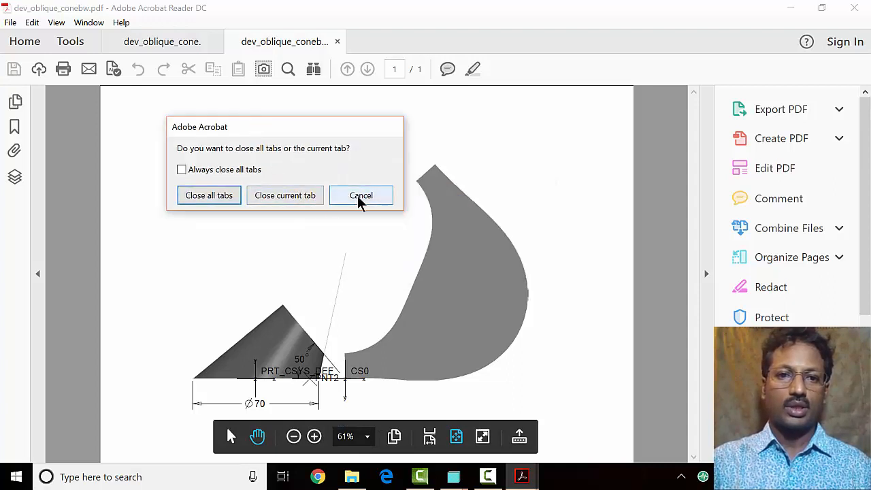
{"action": "left_click", "coordinate": [358, 197]}
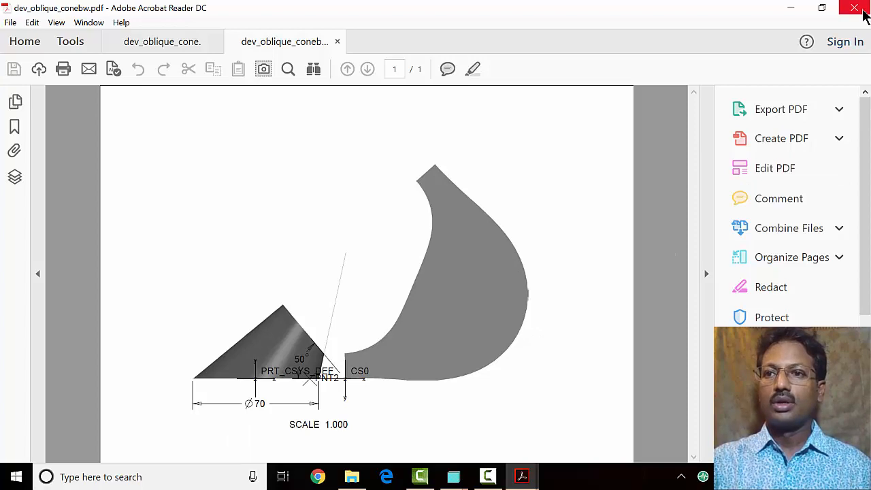
- Close Acrobat Reader together with both open PDF documents
{"action": "left_click", "coordinate": [859, 7]}
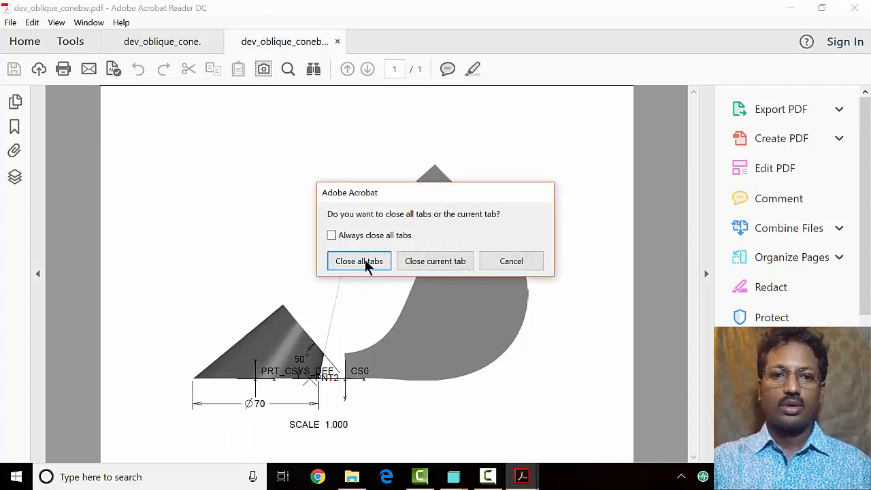
{"action": "left_click", "coordinate": [364, 260]}
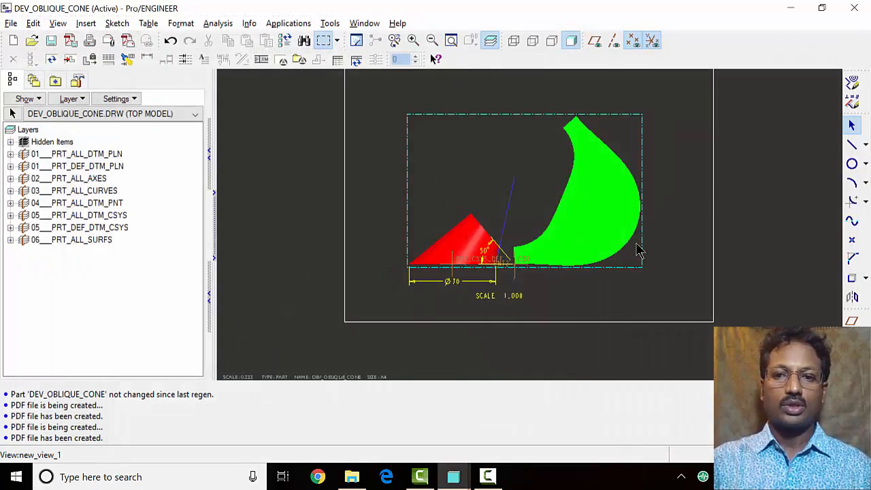
- Close the DEV_OBLIQUE_CONE drawing window and the part model window in Pro/ENGINEER
{"action": "middle_click_drag", "start_coordinate": [729, 184], "coordinate": [728, 206]}
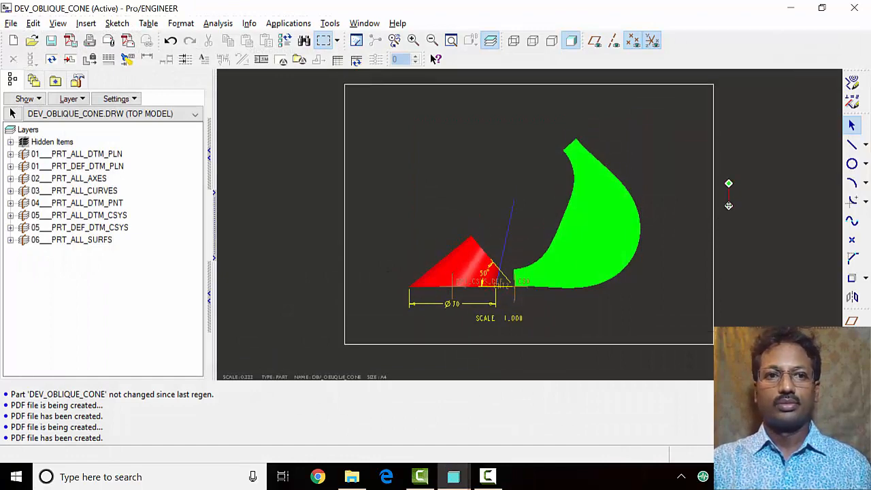
{"action": "left_click", "coordinate": [11, 23]}
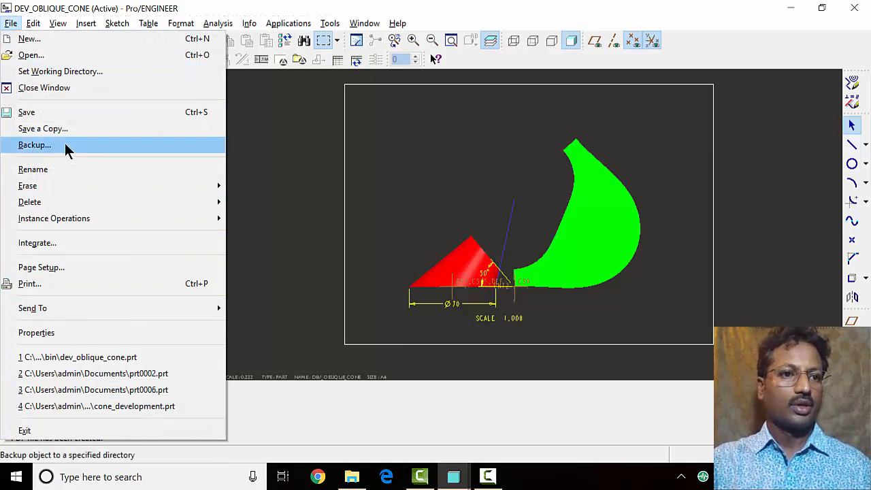
{"action": "left_click", "coordinate": [66, 89]}
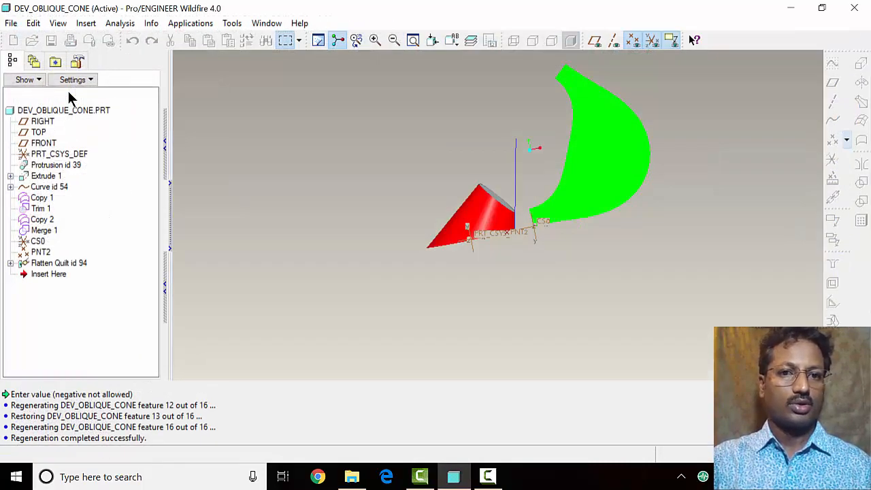
{"action": "left_click", "coordinate": [11, 23]}
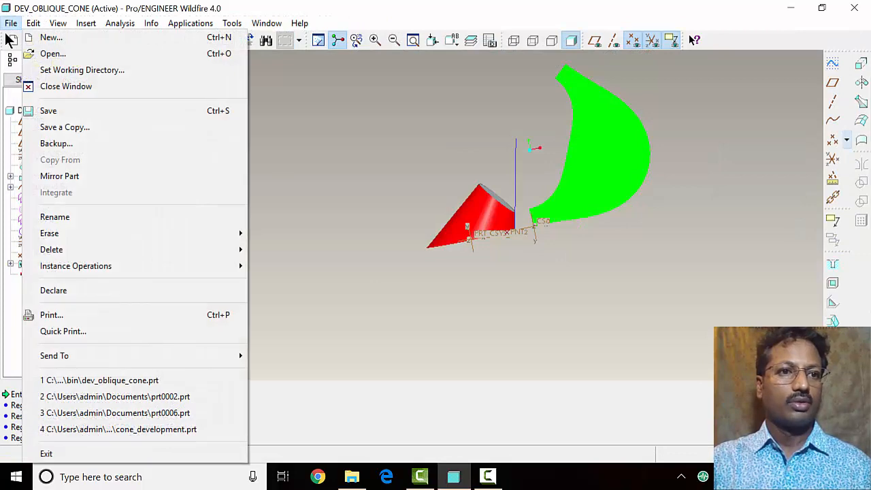
{"action": "left_click", "coordinate": [53, 86]}
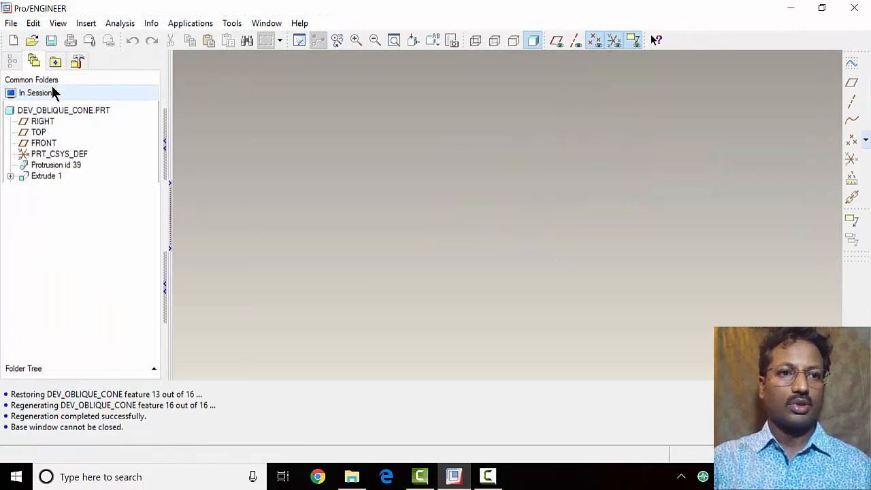
- Exit Pro/ENGINEER and confirm the exit
{"action": "left_click", "coordinate": [11, 24]}
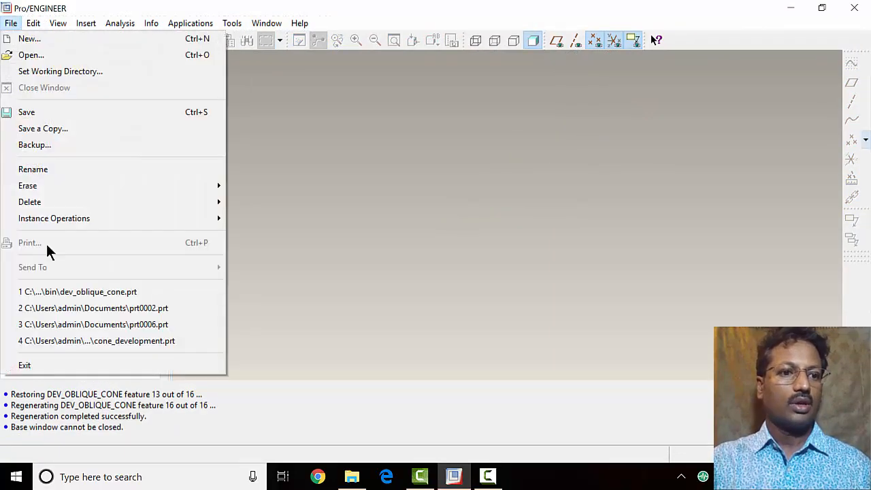
{"action": "left_click", "coordinate": [71, 366]}
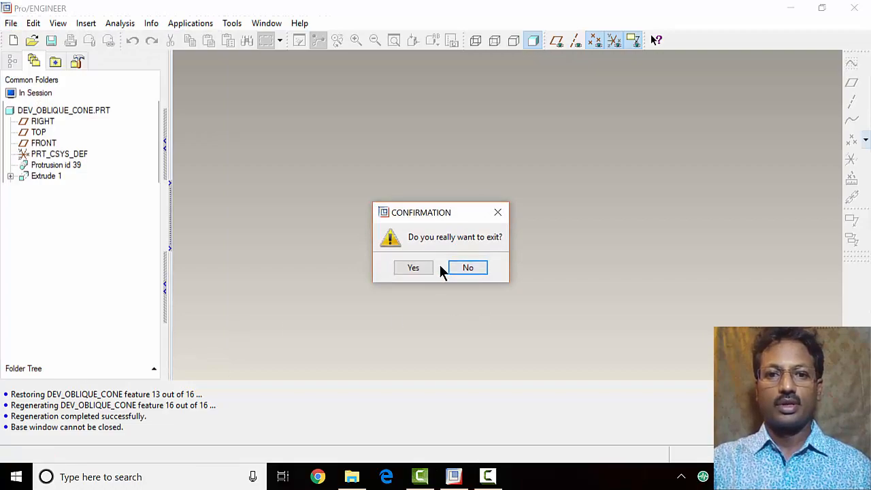
{"action": "left_click", "coordinate": [415, 268]}
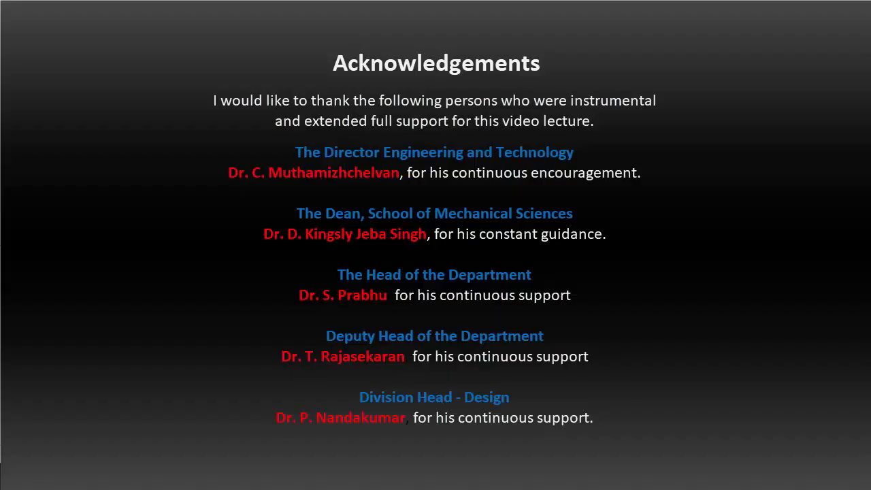